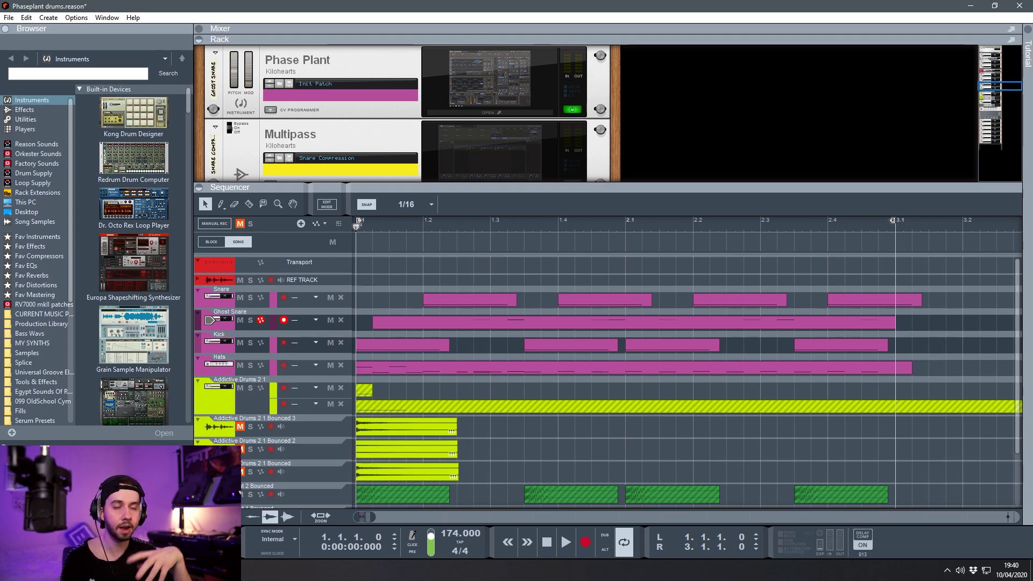
Step: Play the drum loop from the start of the song and stop playback
key(space)
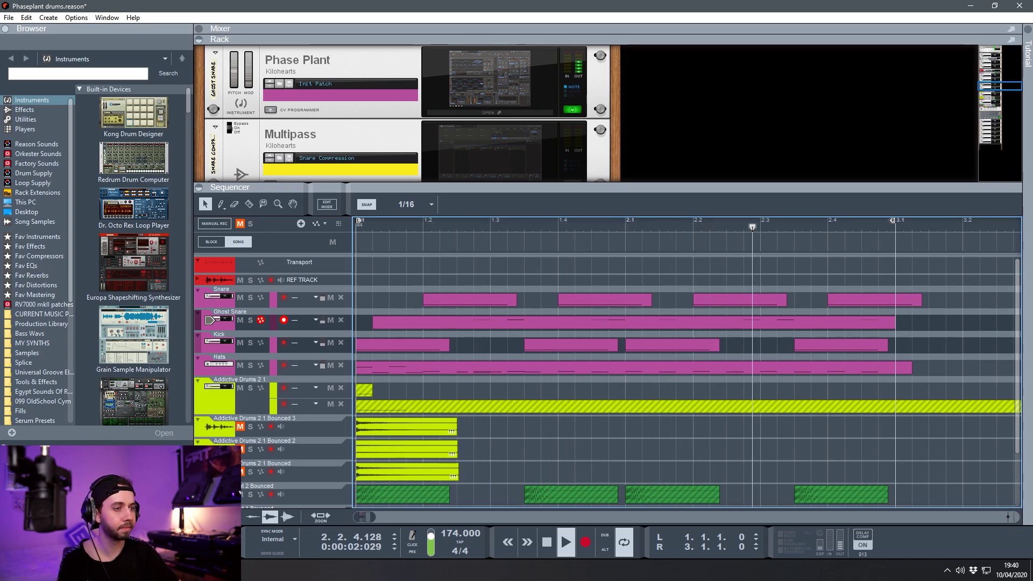
key(space)
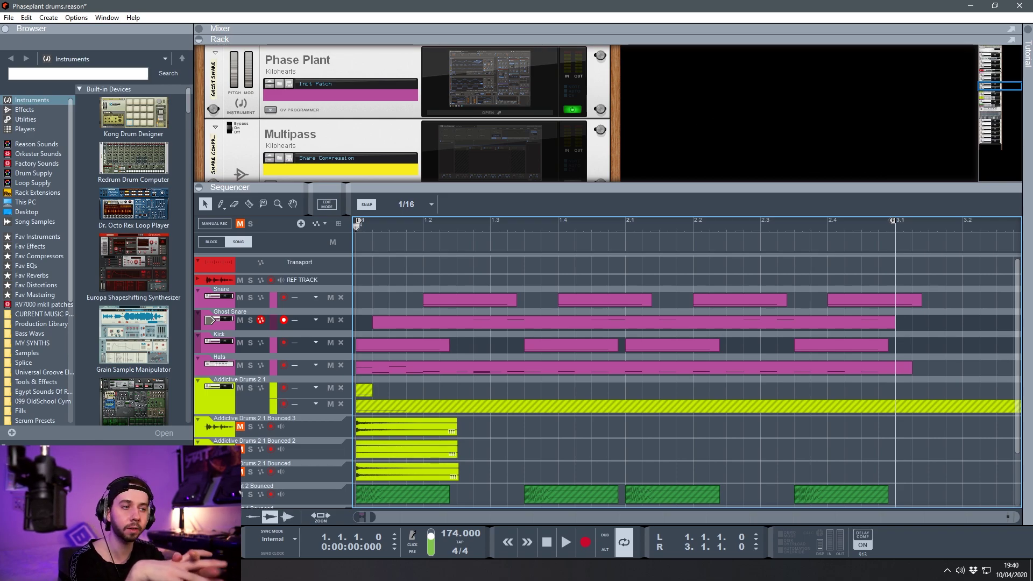
Step: View the Phase Plant patch on the Kick track and close its window
click(245, 343)
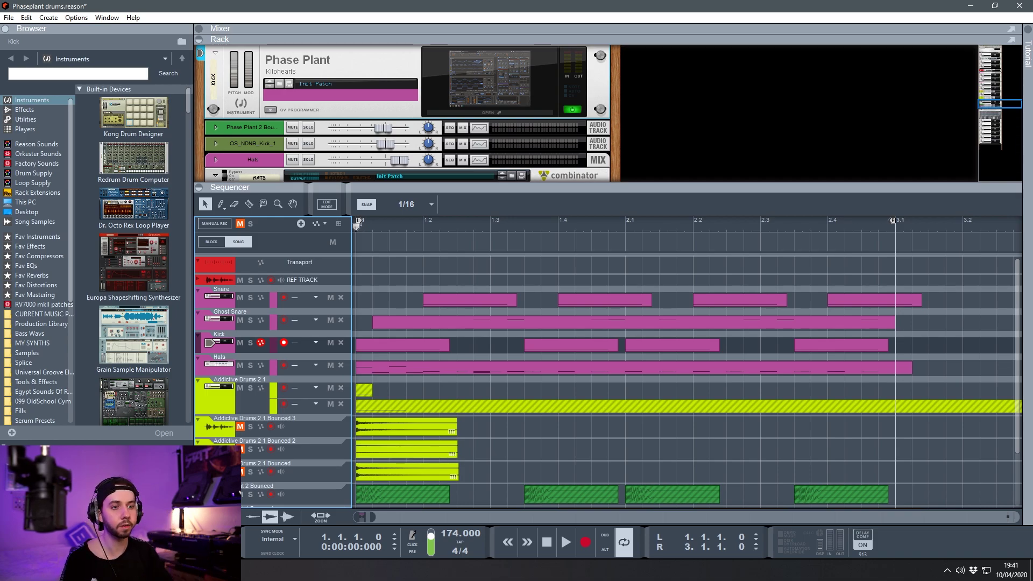
click(488, 112)
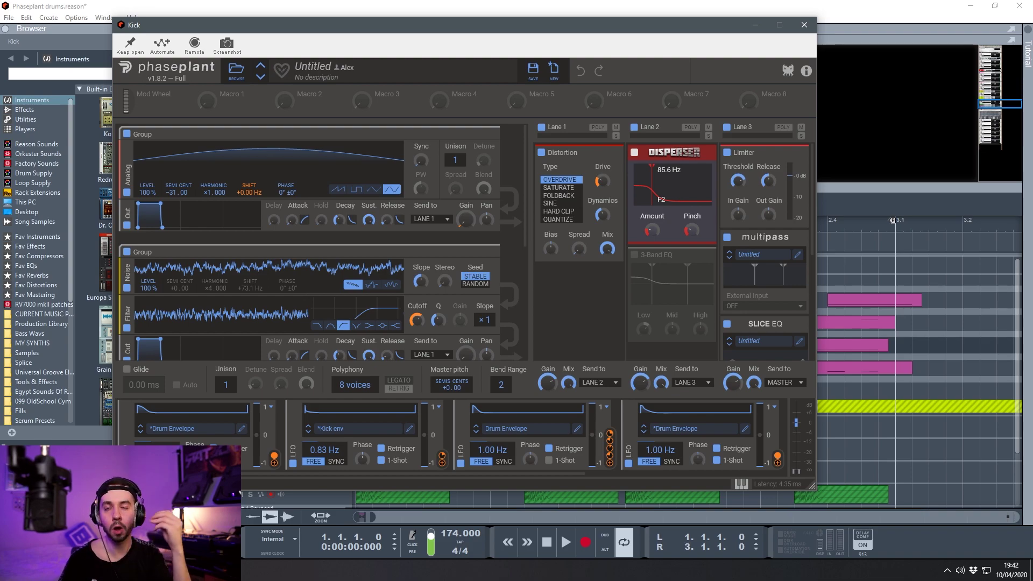
key(alt+F4)
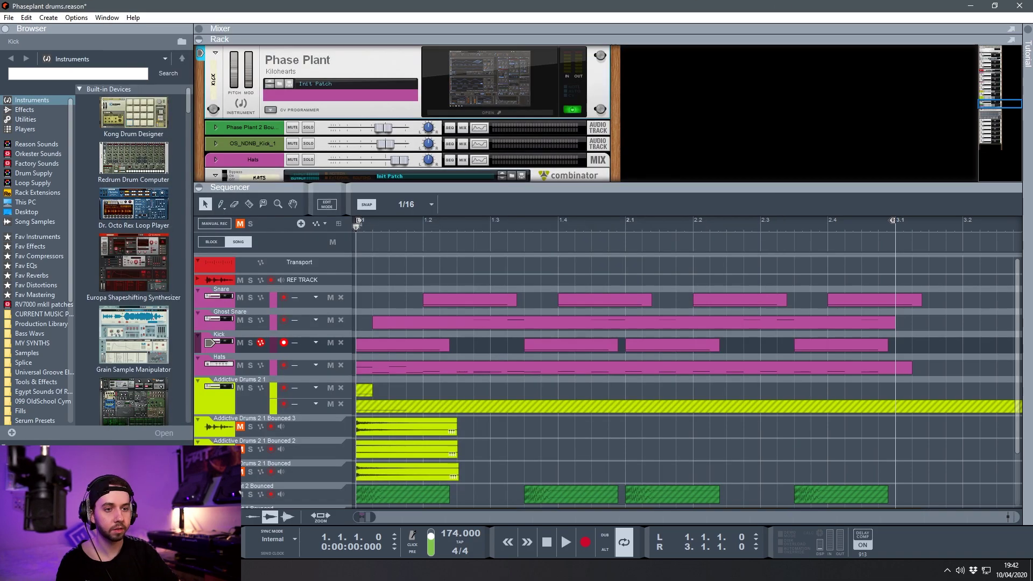
Step: Solo the Kick track and examine its frequency spectrum in the SPAN analyzer during playback
click(250, 343)
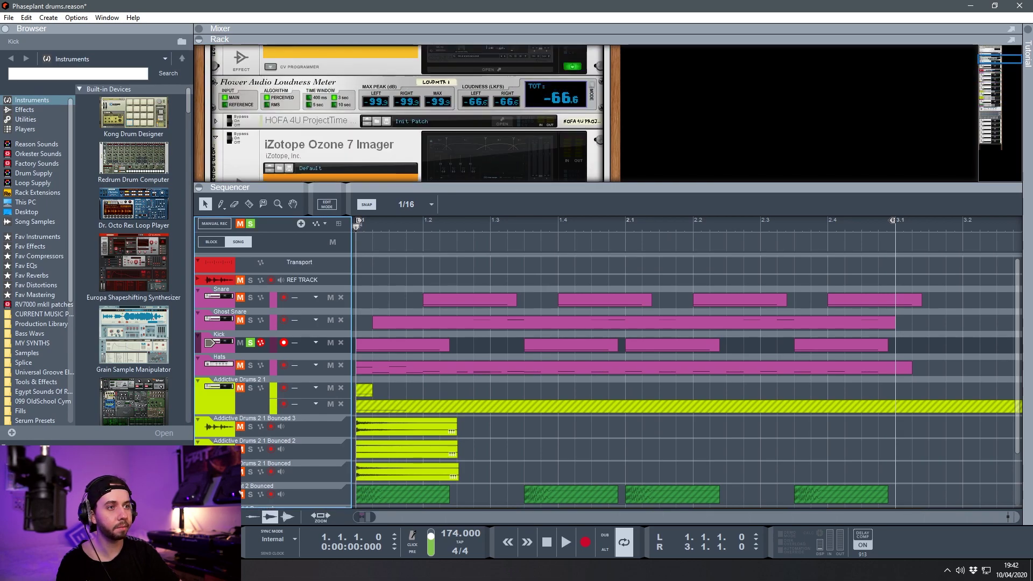
scroll(406, 113, down, 3)
click(503, 159)
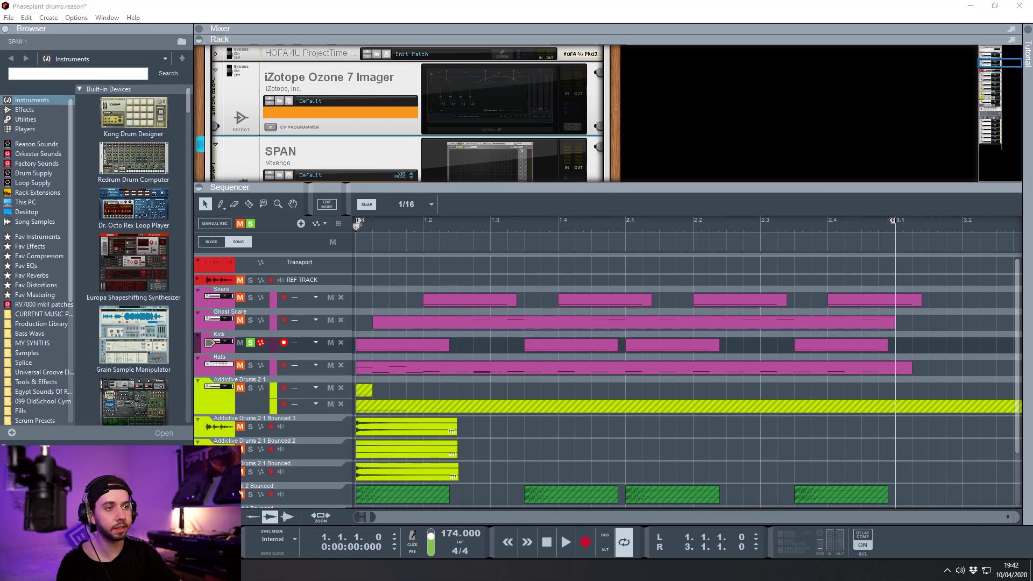
key(space)
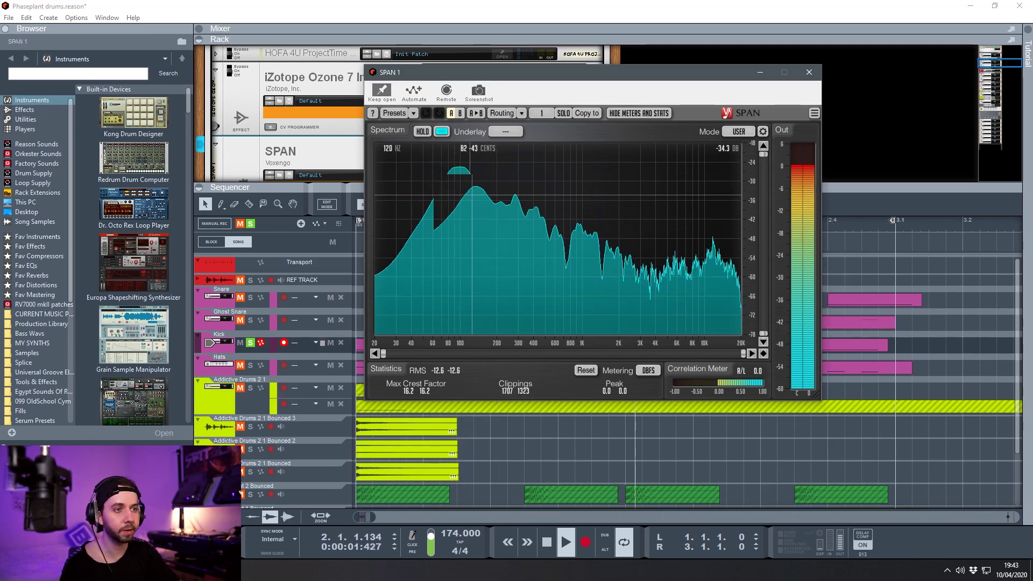
drag(419, 215, 618, 219)
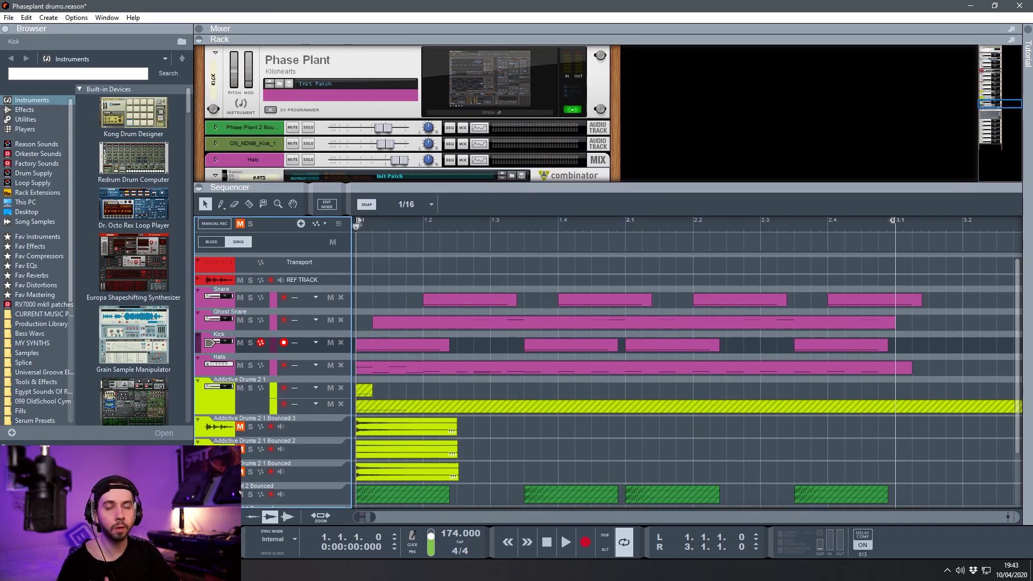
Step: Create a new Phase Plant instrument from Fav Instruments at the end of the rack, with its window clear of the browser
scroll(408, 113, down, 6)
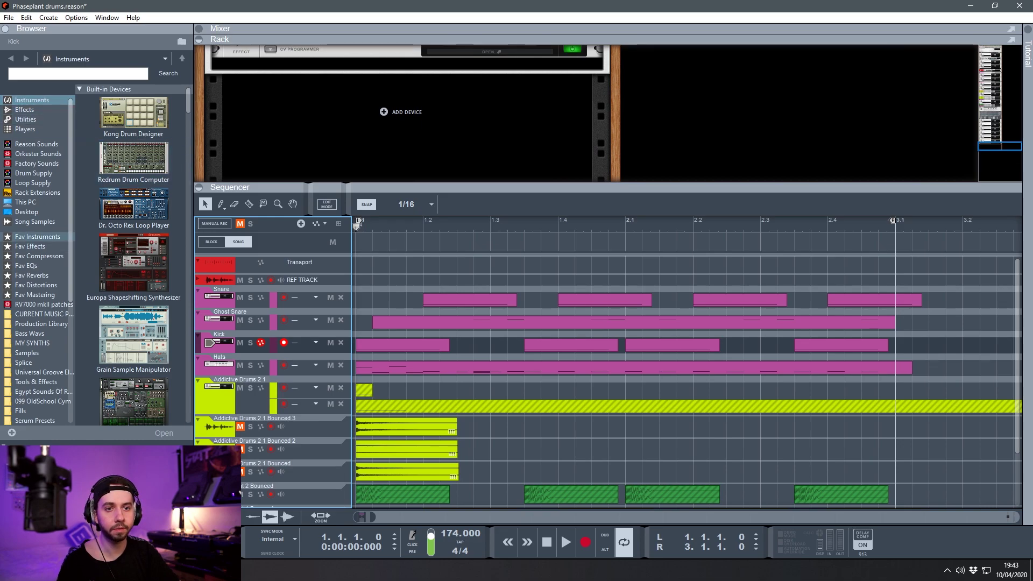
click(38, 237)
drag(115, 170, 216, 151)
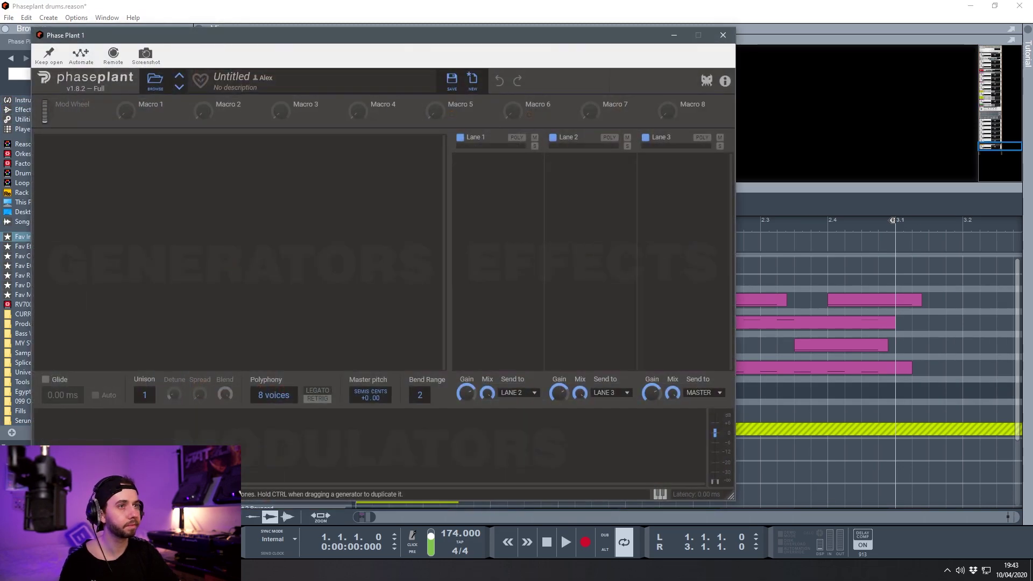
drag(323, 35, 511, 33)
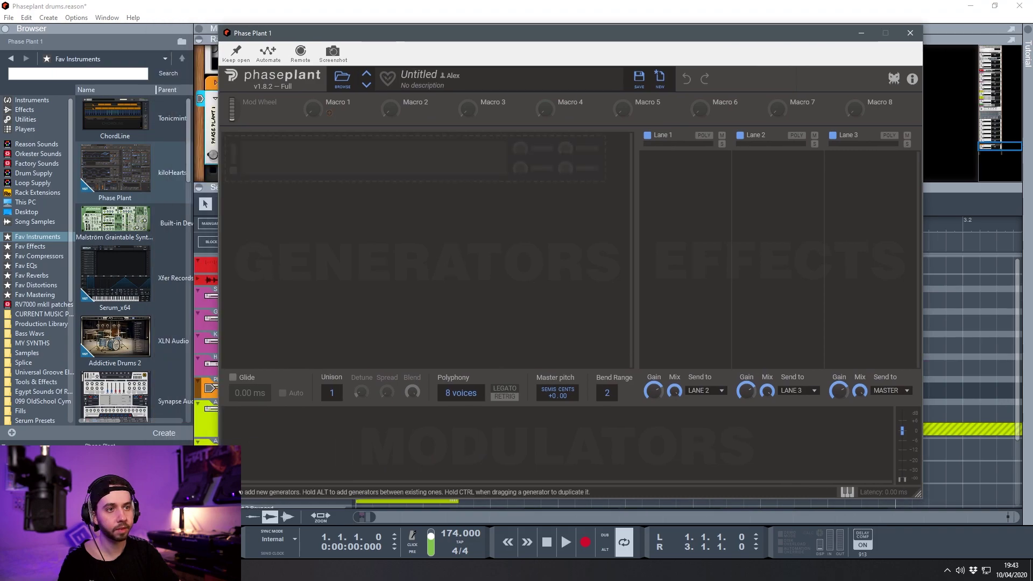
Step: Add an Analog oscillator generator and set its waveform to sine
click(349, 167)
click(364, 201)
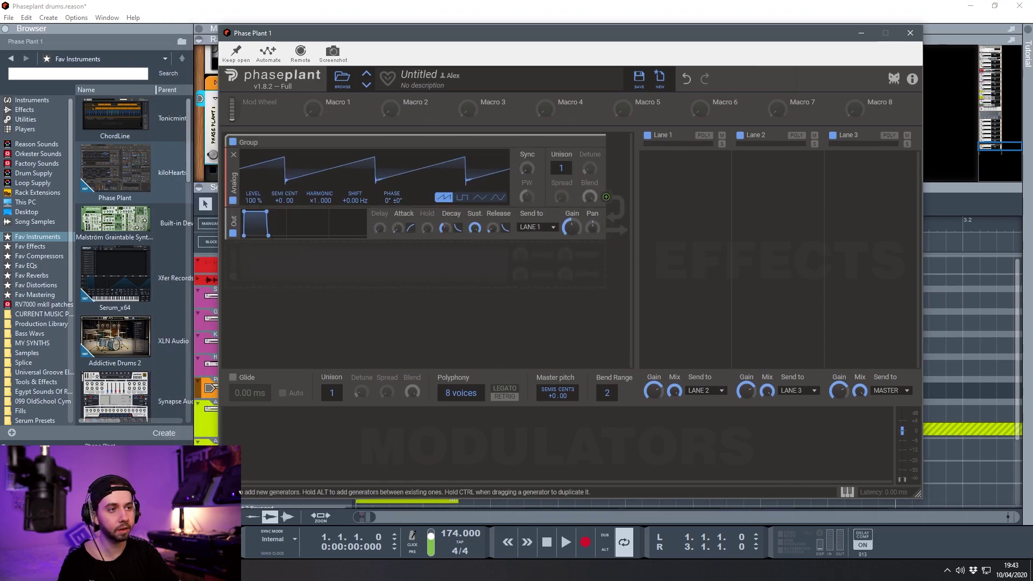
click(497, 198)
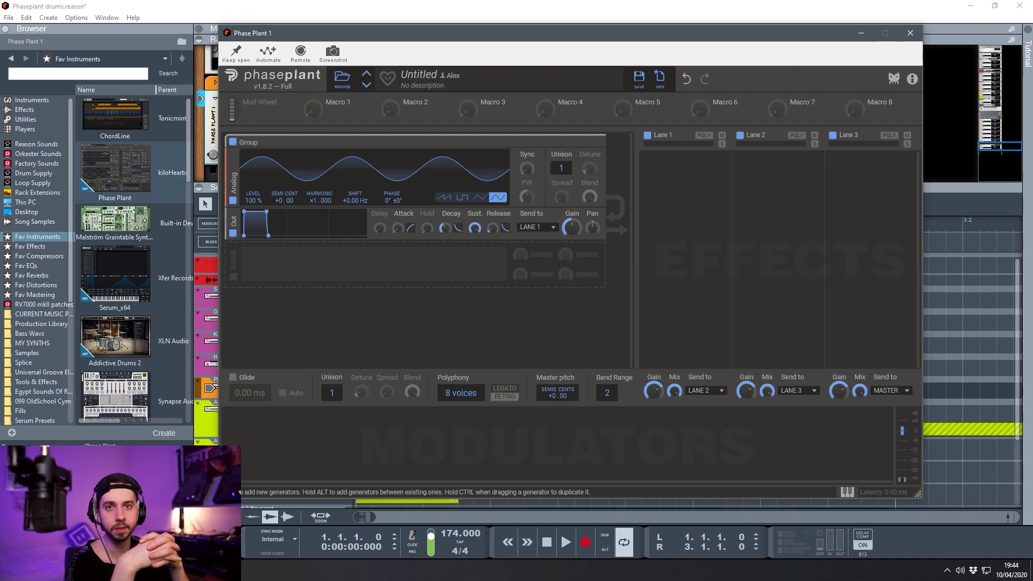
Step: Show the On-screen Piano Keys, audition the sine oscillator and set the keyboard octave to C1
key(F4)
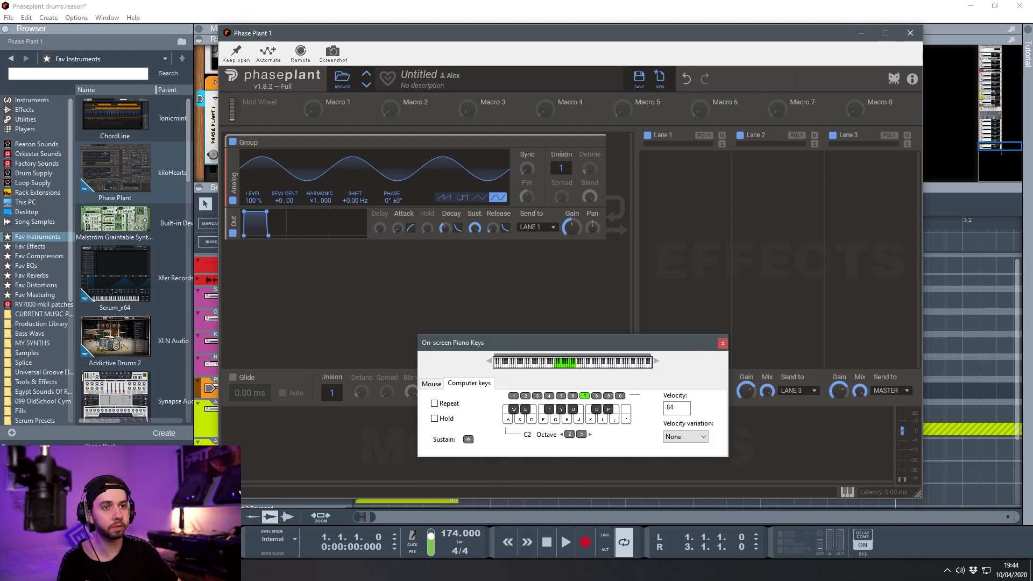
key(g)
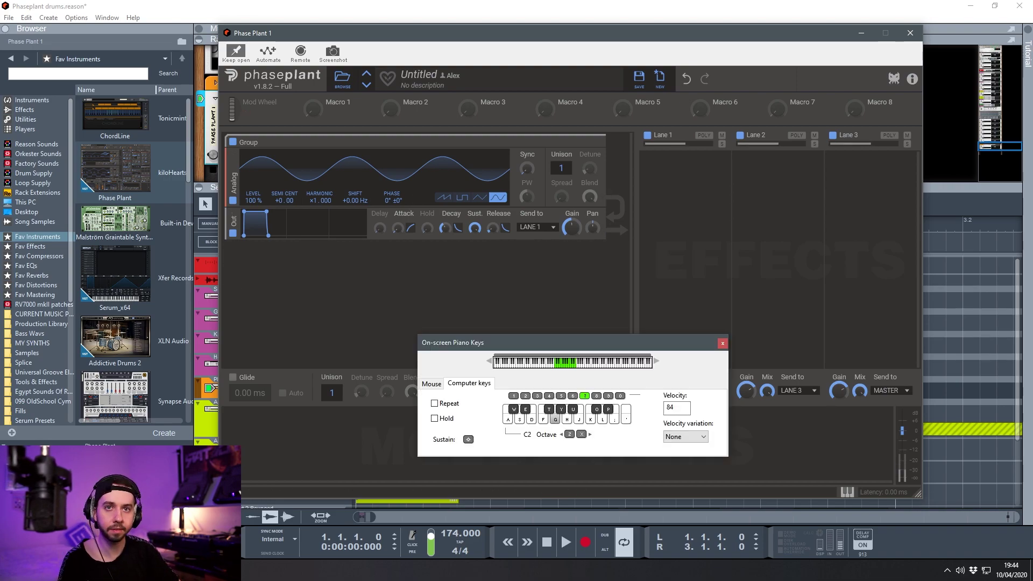
key(s)
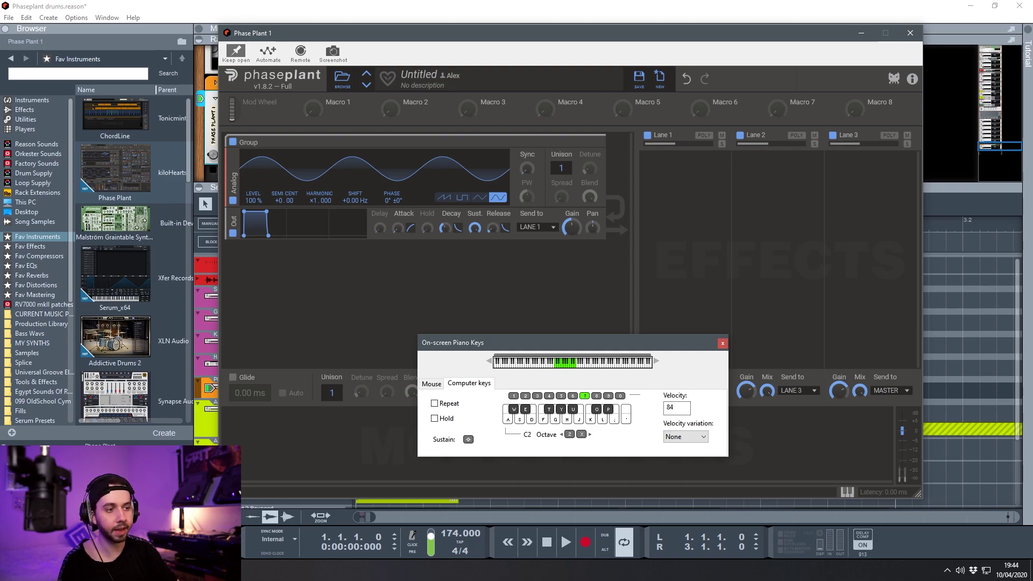
key(z)
key(z)
key(d)
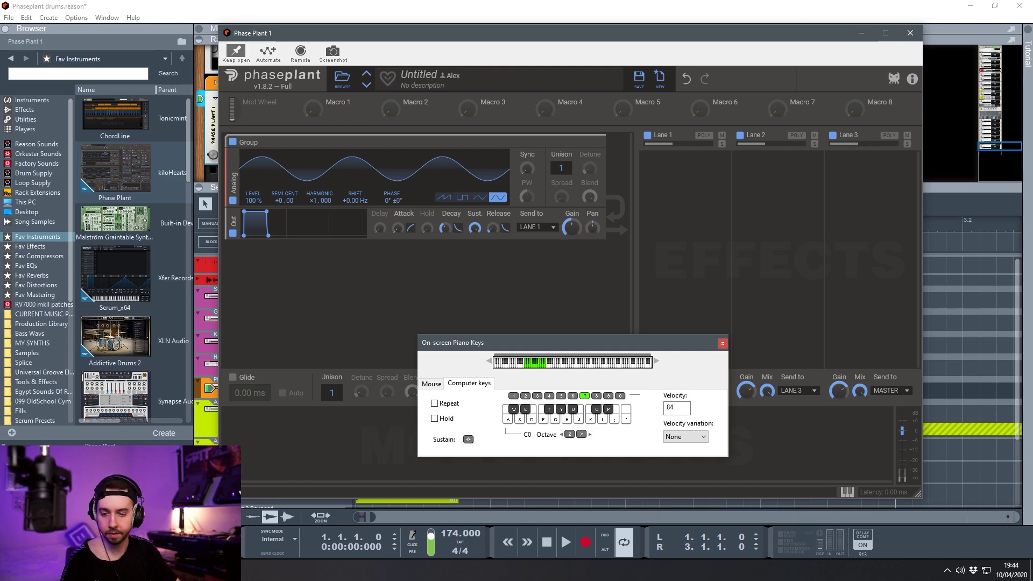
key(x)
drag(538, 343, 627, 337)
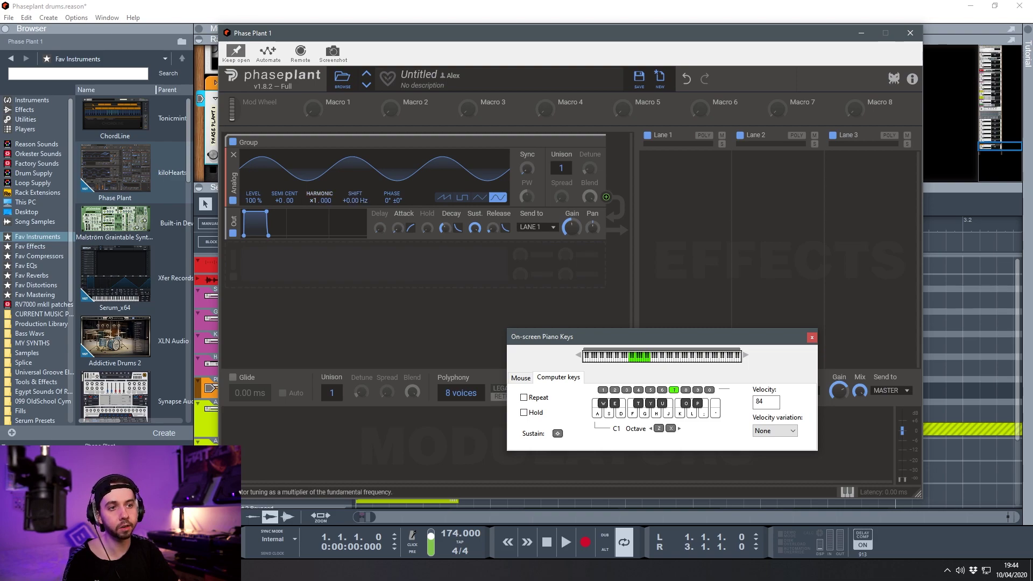
Step: Set the Analog oscillator's harmonic to ×0.000 and its shift to +144 Hz
drag(319, 200, 355, 189)
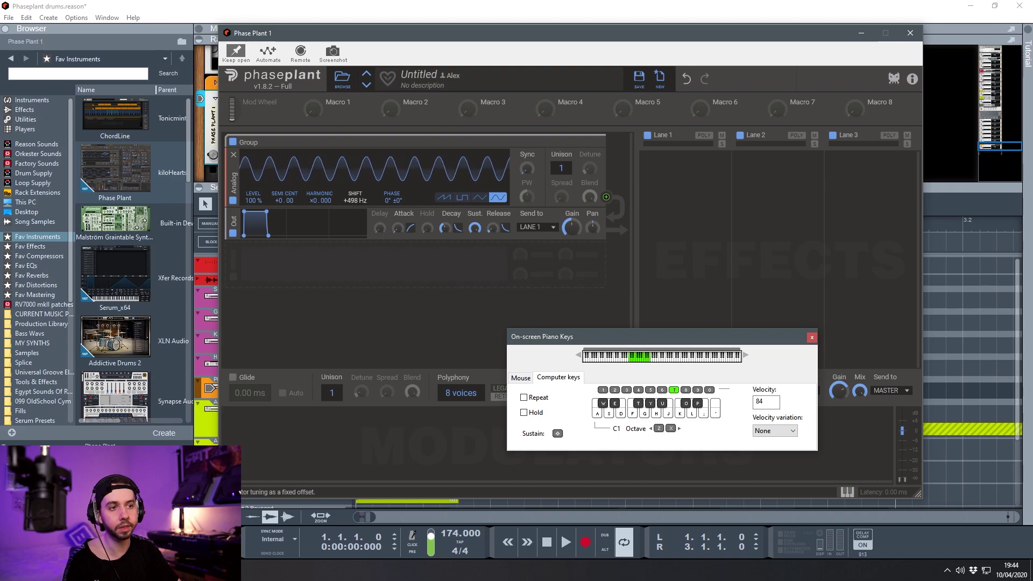
key(d)
drag(355, 200, 355, 211)
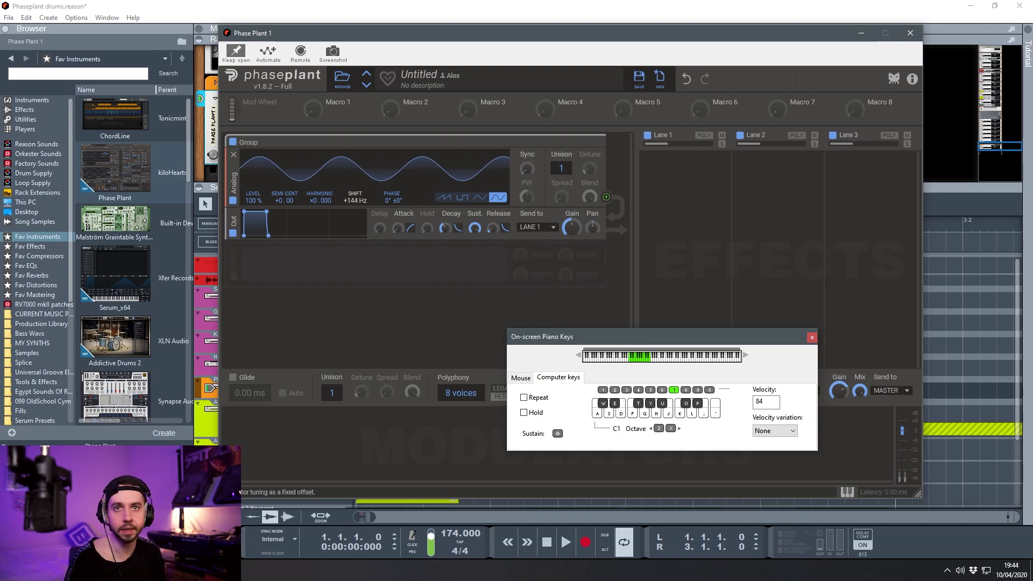
Step: Play several different notes to check the oscillator's pitch across the keyboard
key(h)
key(k)
key(d)
key(s)
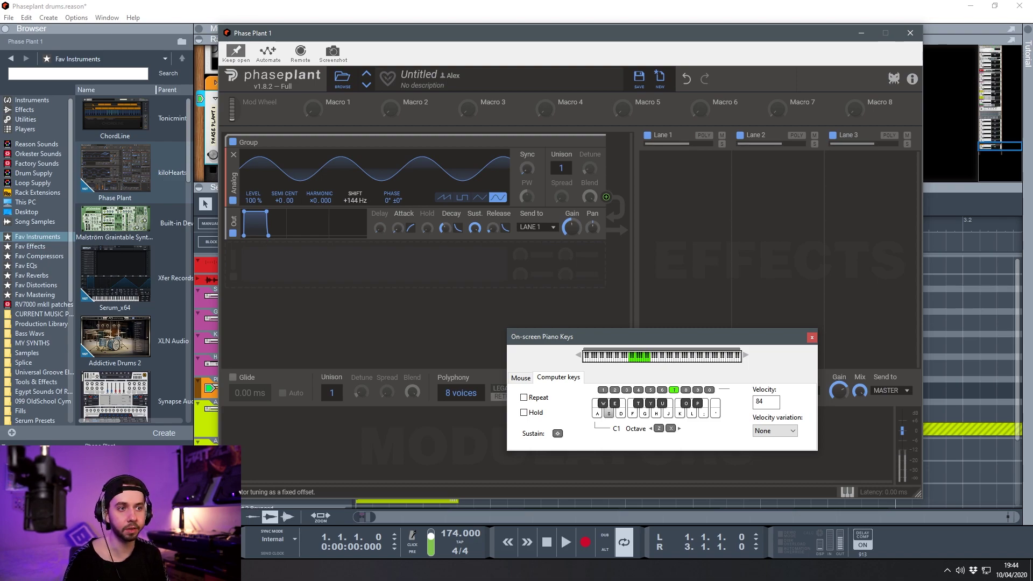
key(d)
key(f)
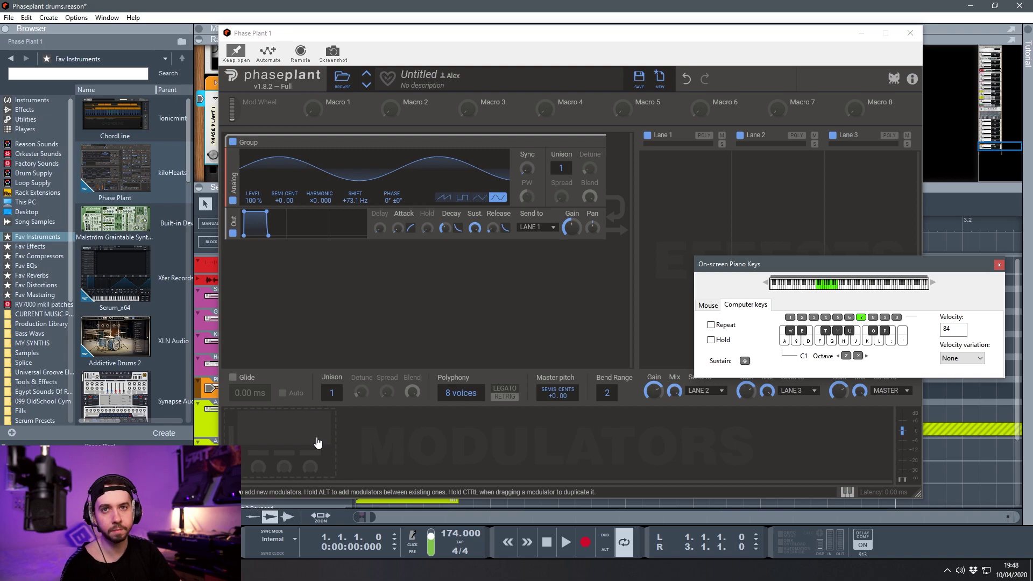
Step: Add an LFO modulator to the patch
click(317, 438)
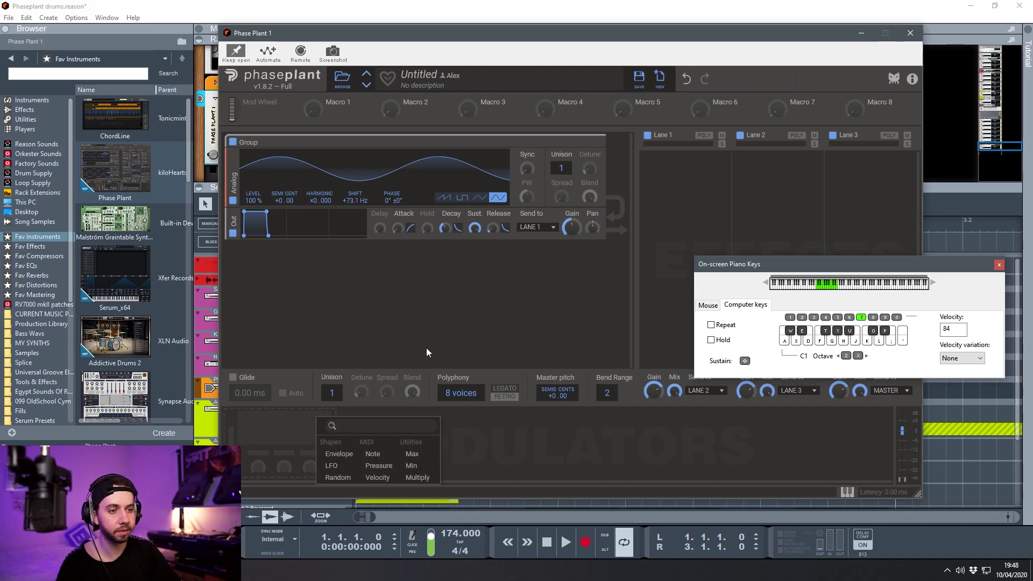
click(342, 466)
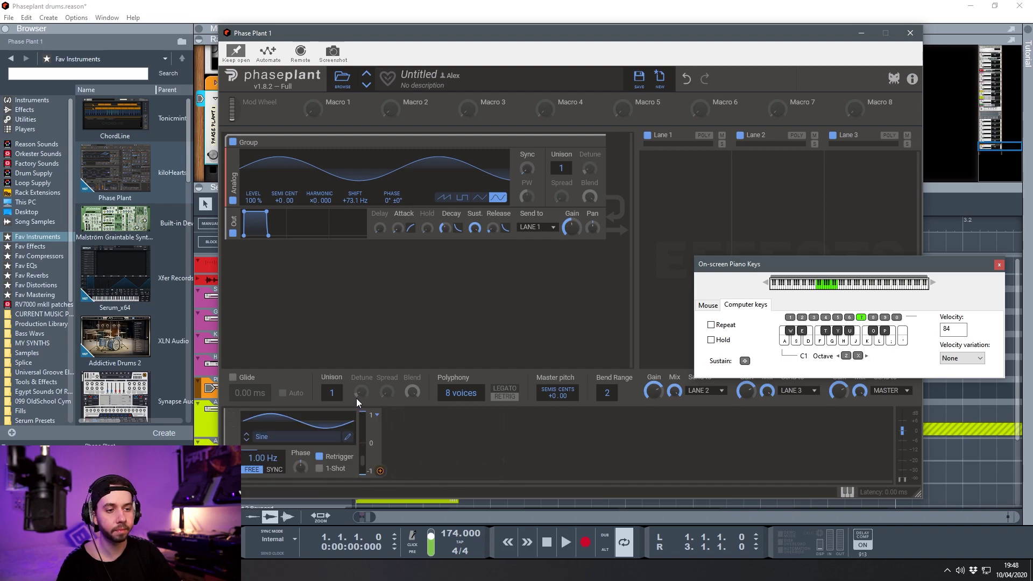
click(421, 433)
click(443, 455)
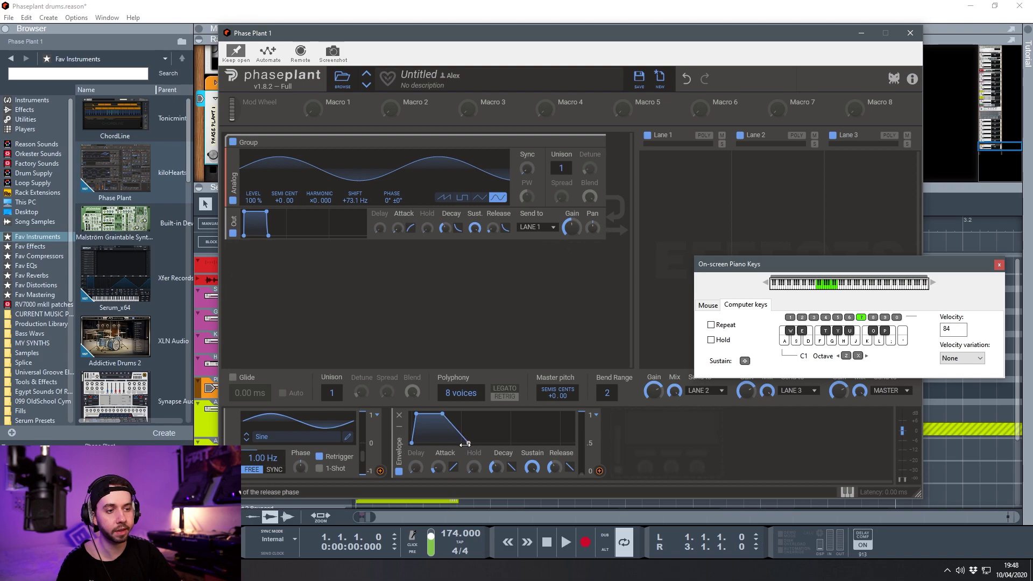
drag(569, 467, 569, 479)
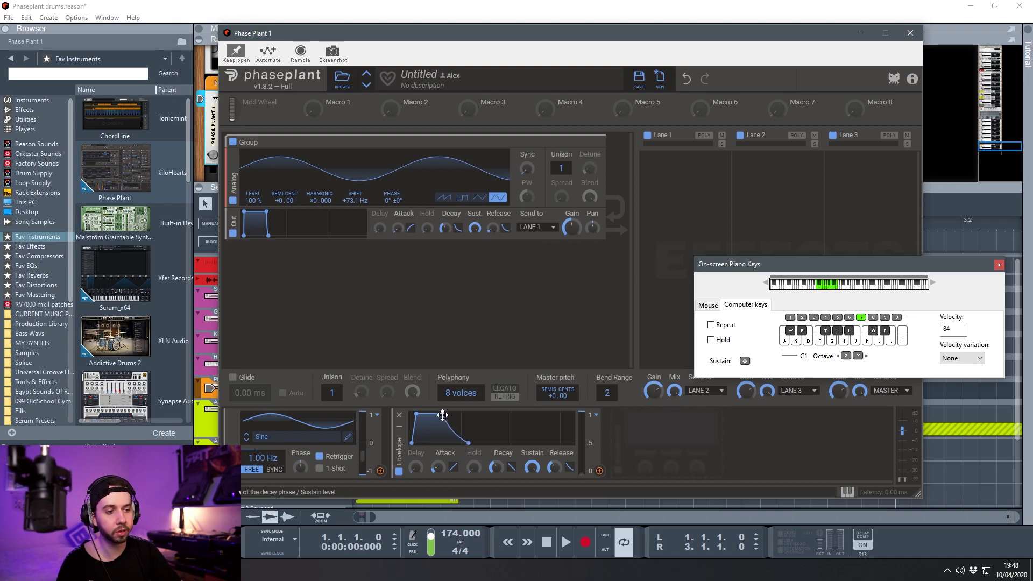
drag(468, 442, 433, 433)
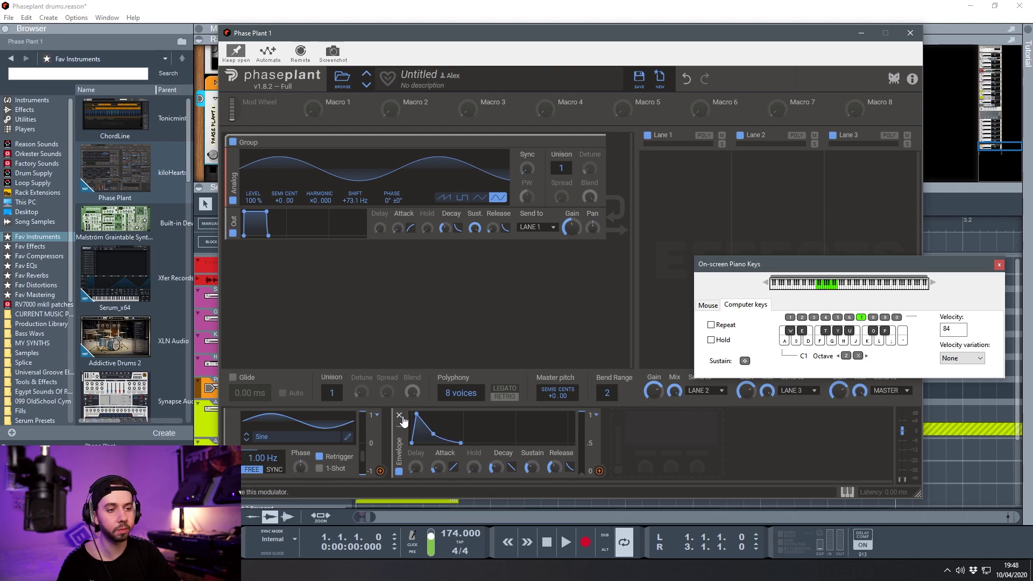
click(398, 416)
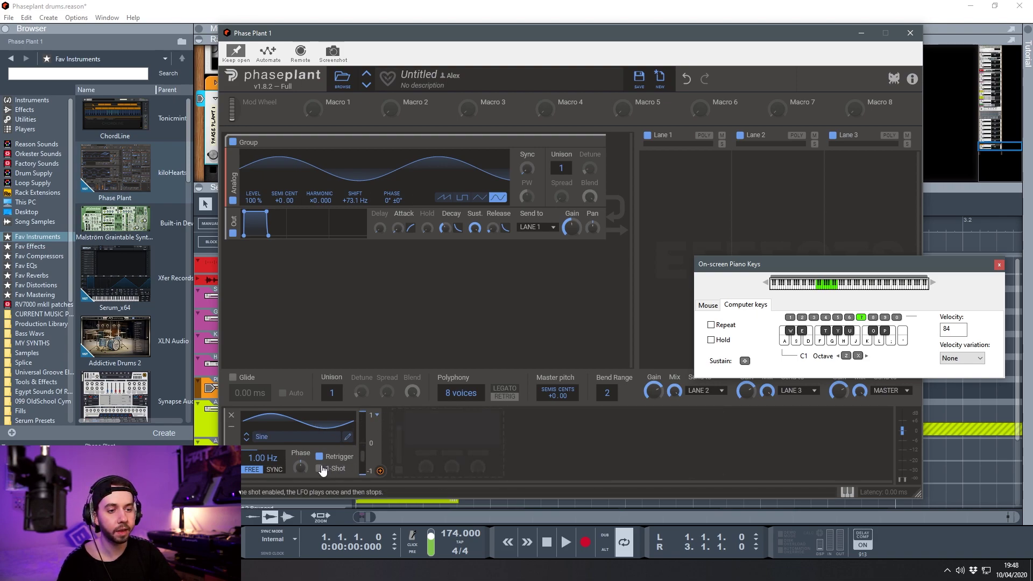
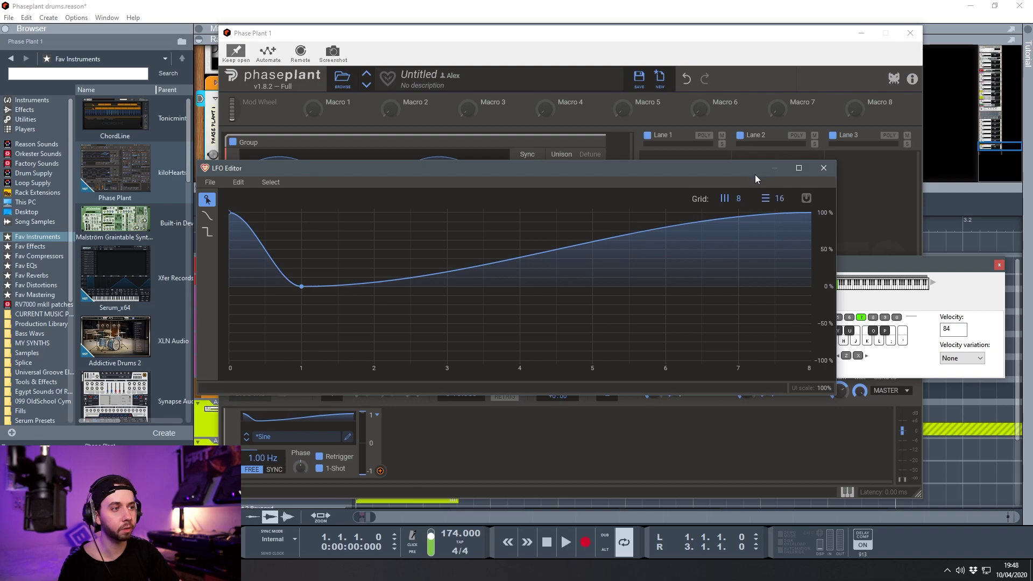
Step: Shape the LFO curve as a steep curved decay from 100% to 0% at grid position 1, flat to the end, and close the editor
mouse_move(302, 287)
mouse_down()
mouse_move(329, 277)
mouse_move(301, 286)
mouse_up()
drag(490, 264, 816, 287)
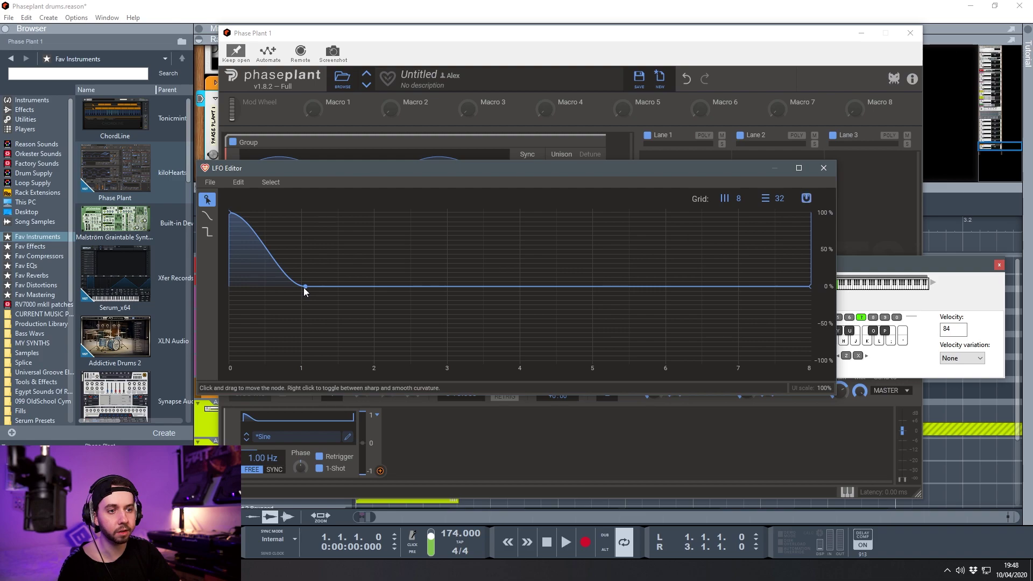
drag(265, 249, 245, 256)
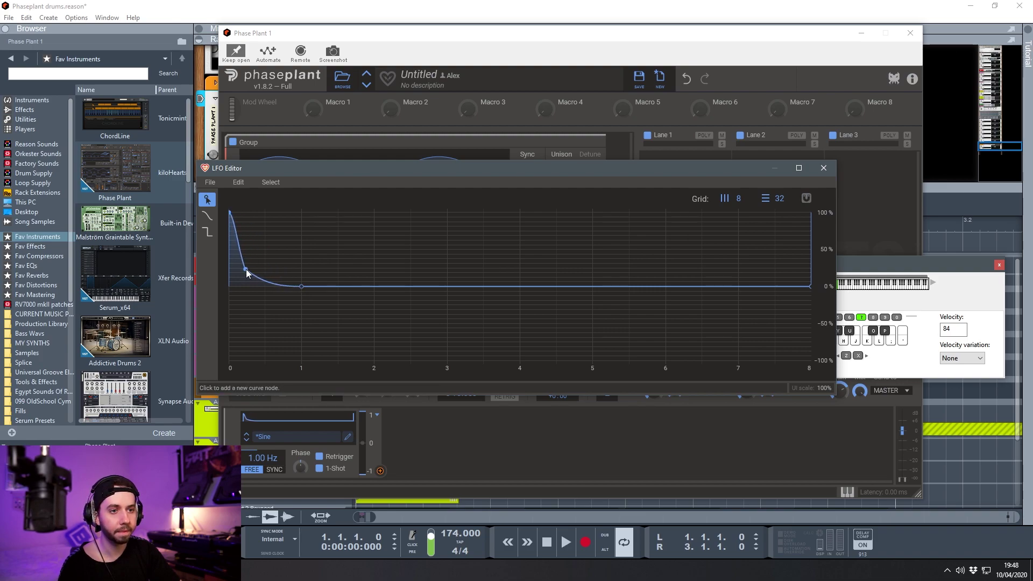
click(240, 261)
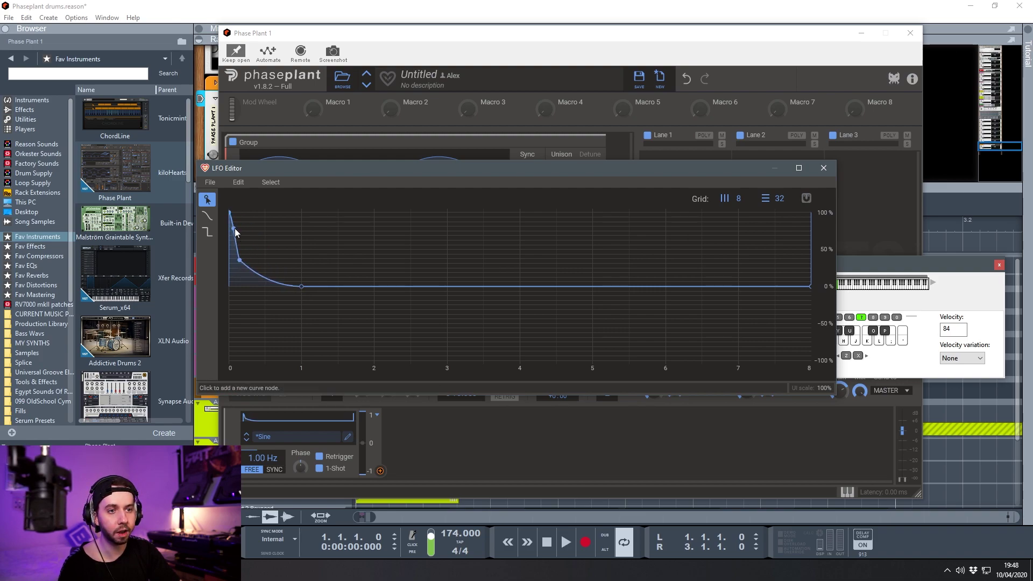
click(270, 280)
double_click(280, 283)
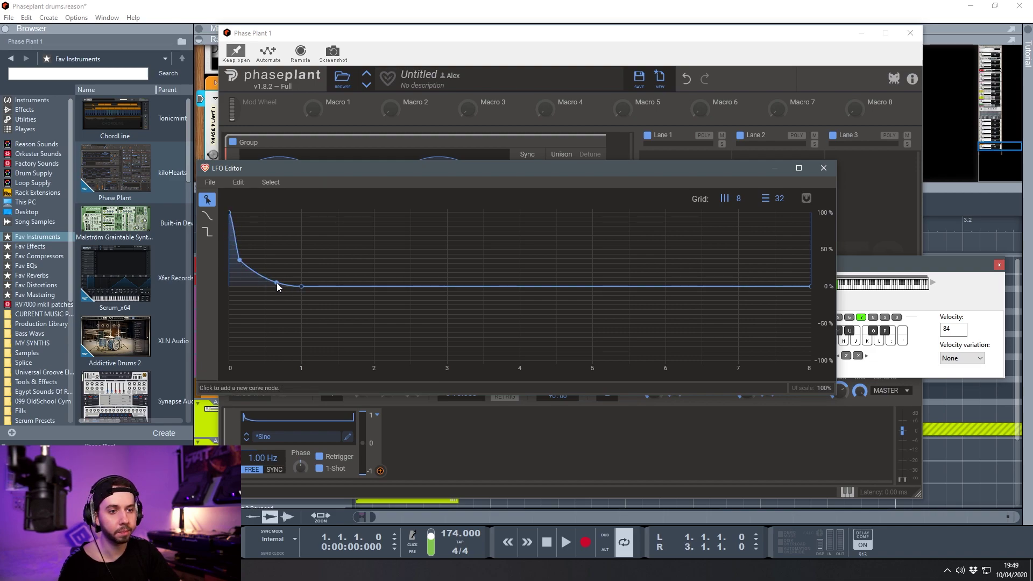
click(824, 168)
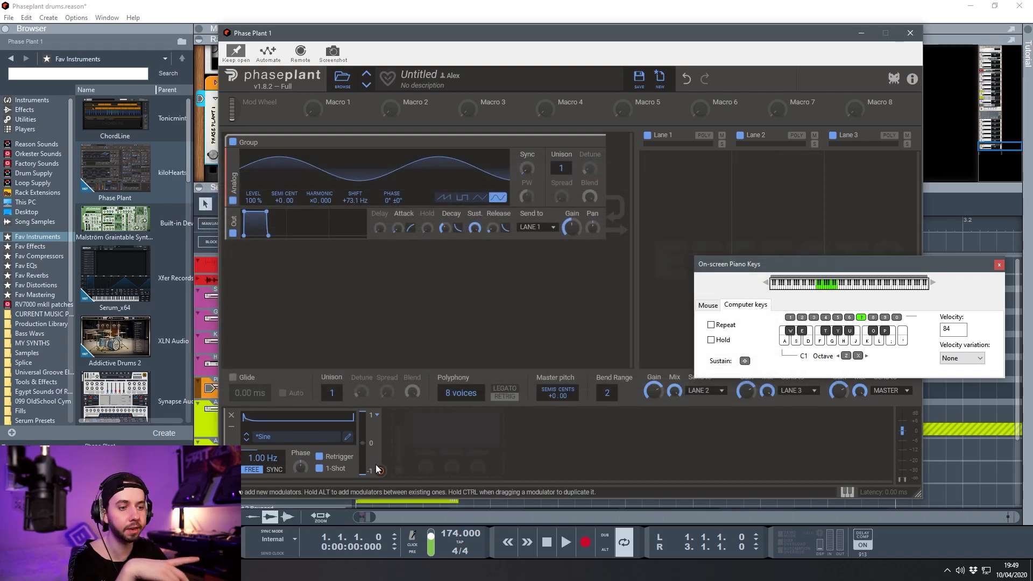
Step: Assign the custom-curve LFO to the output's Gain and add a second LFO with the Drum Envelope user preset
drag(381, 471, 575, 232)
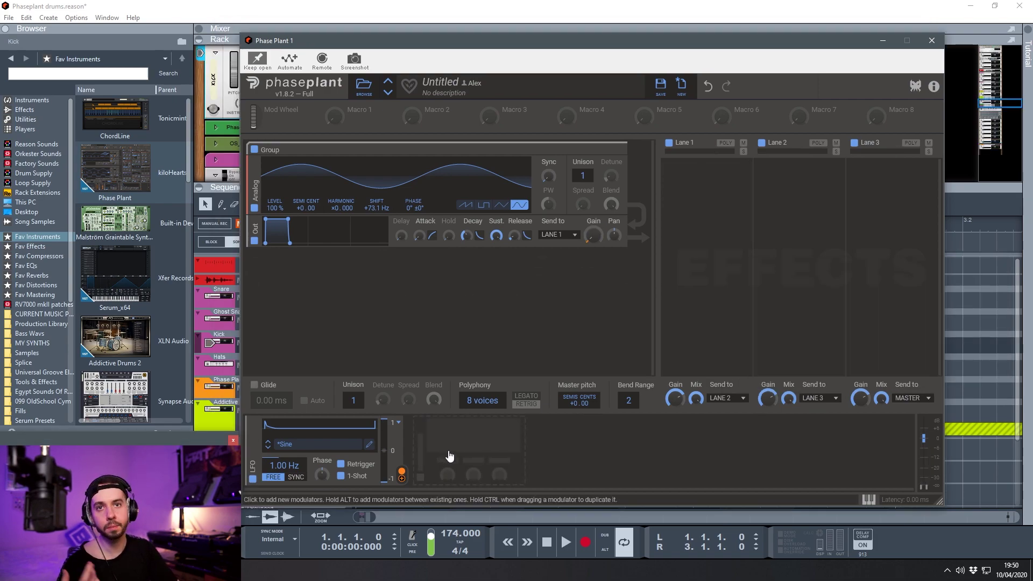
click(455, 449)
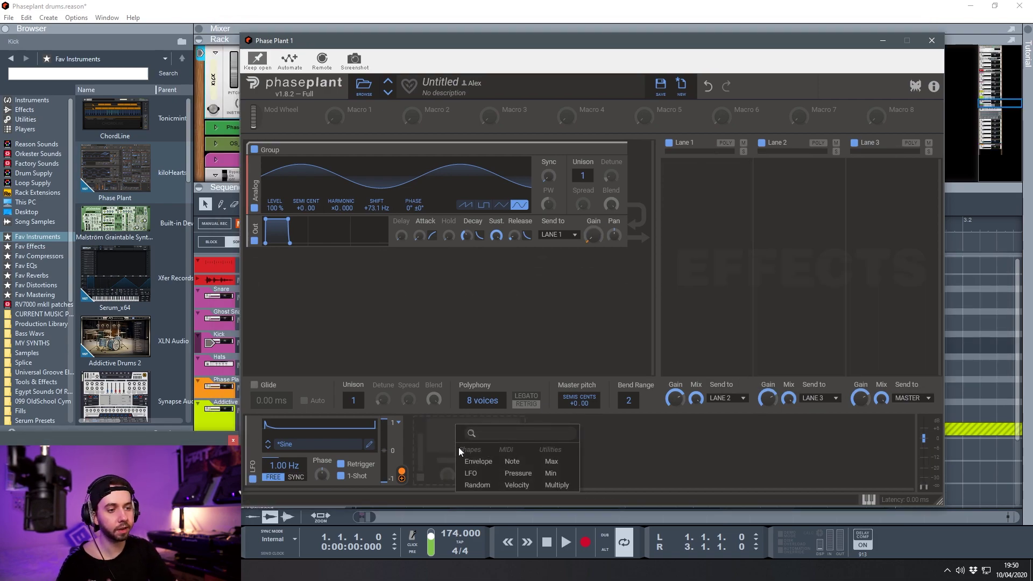
click(473, 473)
click(494, 448)
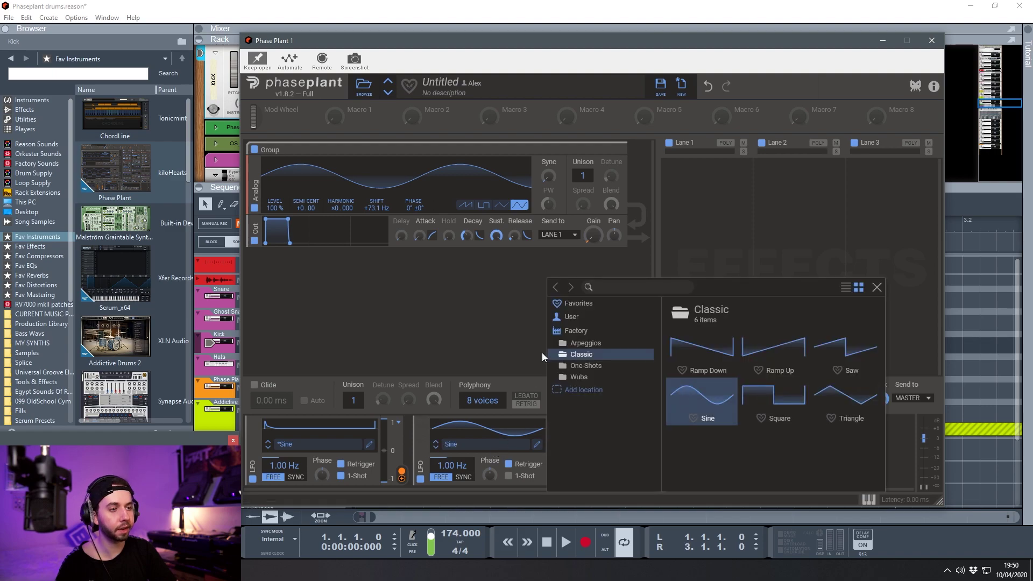
click(579, 318)
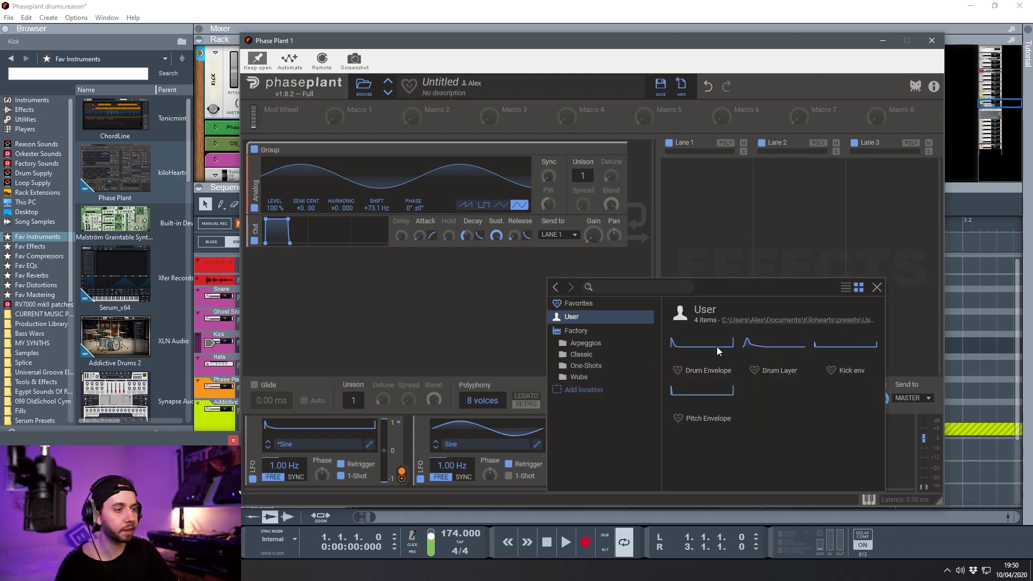
click(704, 344)
Step: Compare the Drum Envelope curve with the first LFO's custom curve in their editors
click(537, 443)
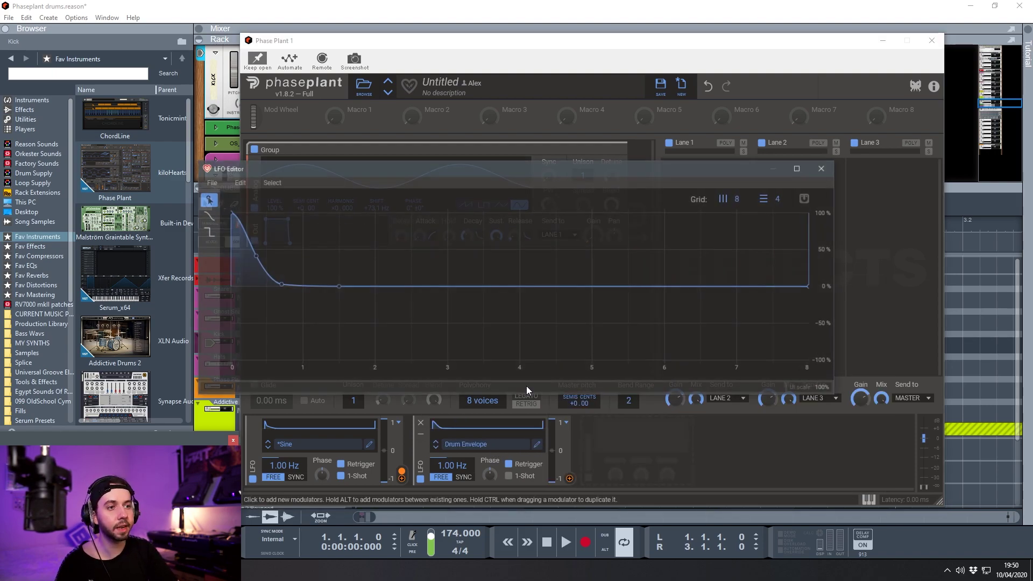
mouse_move(360, 173)
mouse_down()
mouse_move(473, 124)
mouse_move(557, 125)
mouse_up()
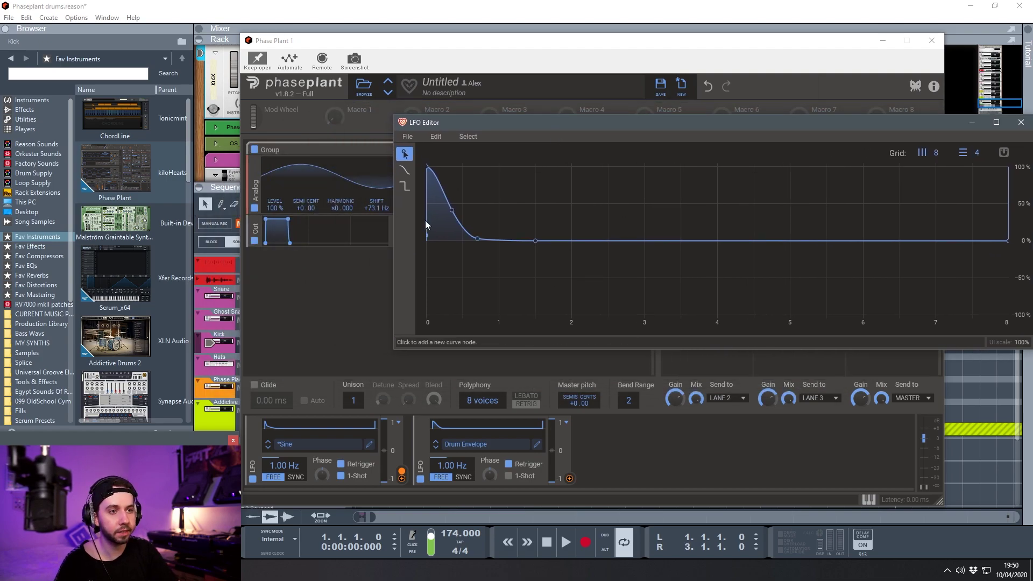
click(369, 444)
mouse_move(437, 169)
mouse_down()
mouse_move(532, 280)
mouse_move(619, 263)
mouse_up()
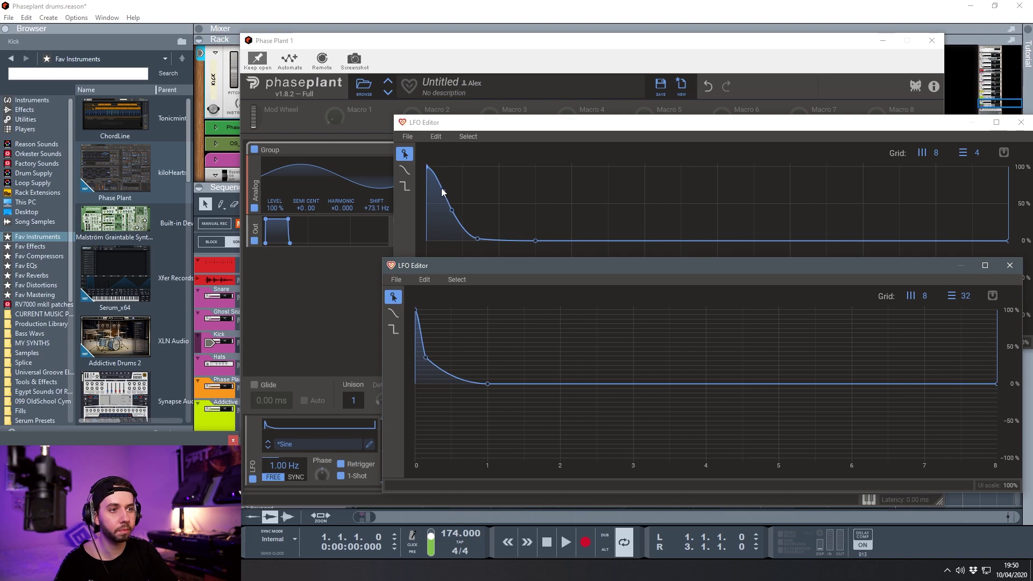
click(1009, 266)
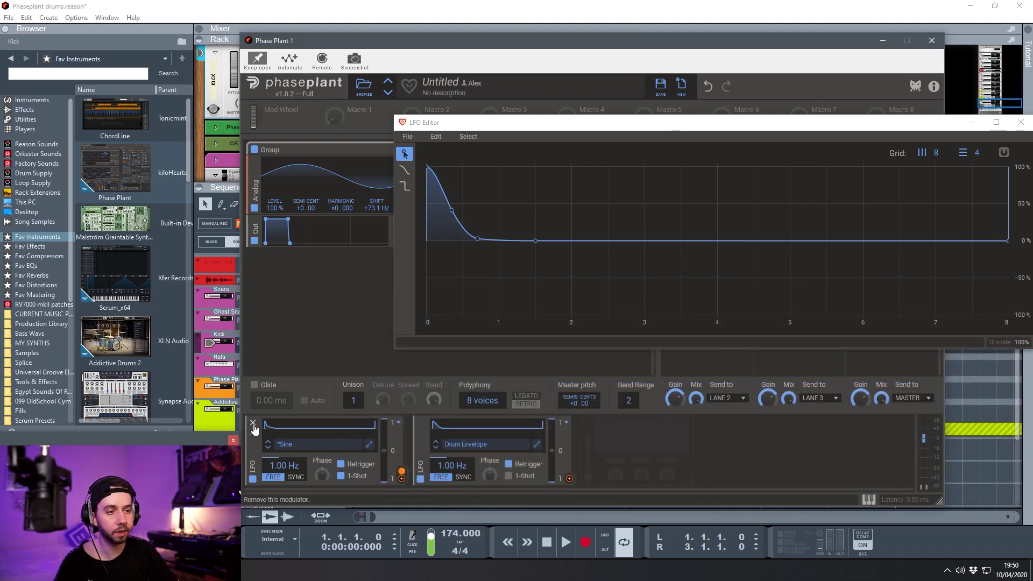
Step: Replace the custom-curve LFO with the Drum Envelope LFO in 1-Shot mode, modulating the Analog group's output Gain
click(253, 424)
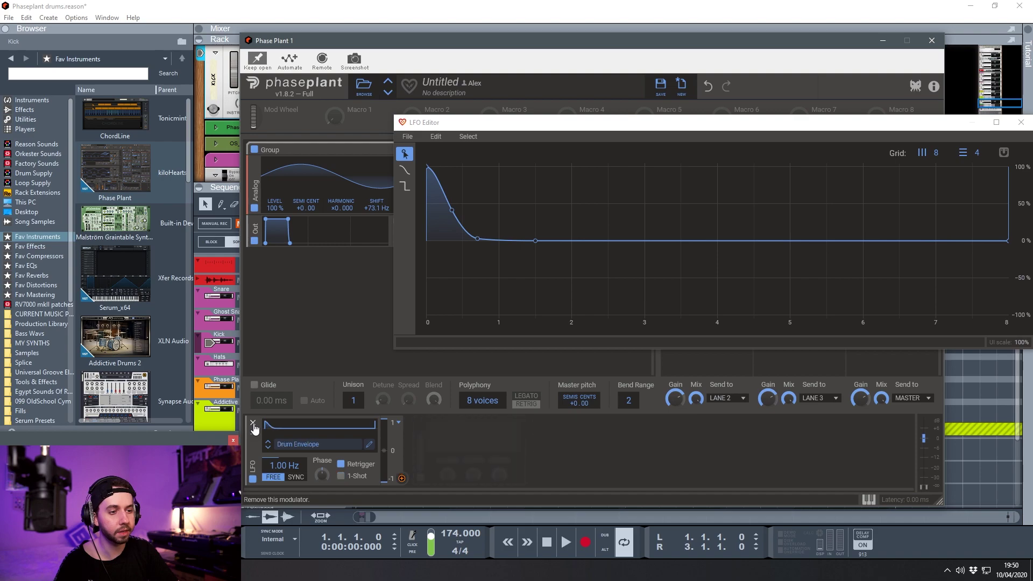
click(341, 475)
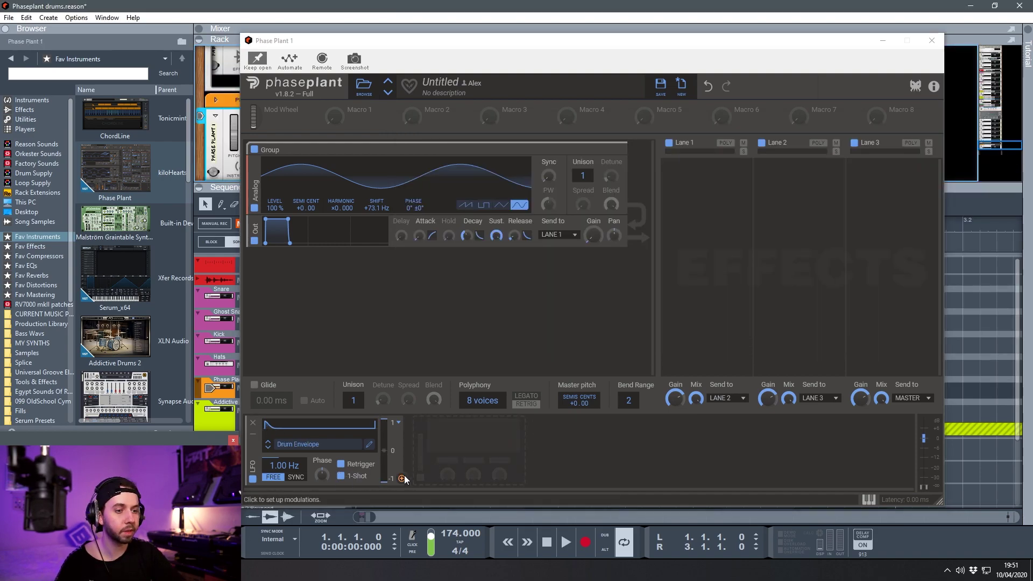
drag(405, 481, 594, 248)
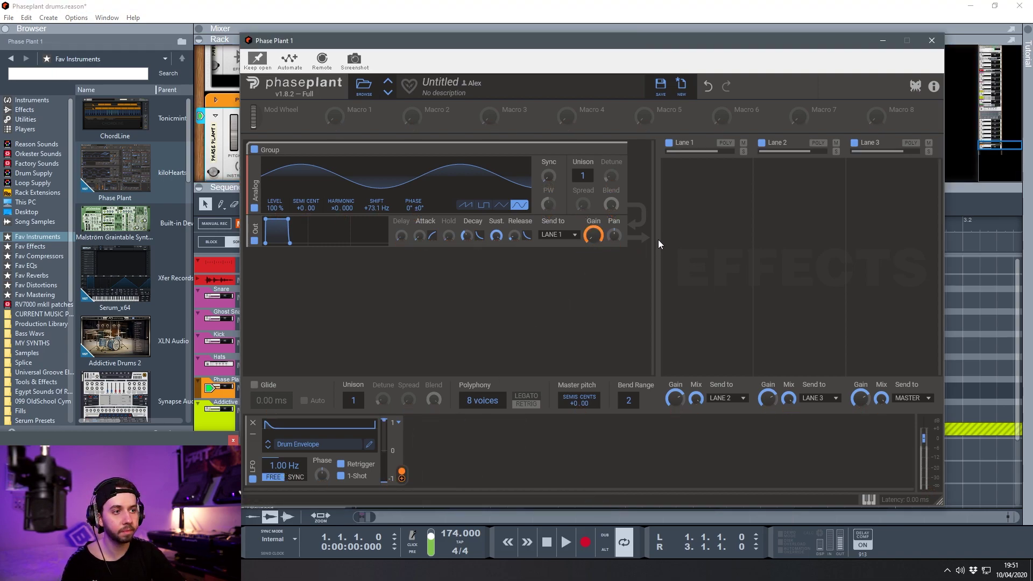
Step: Add another LFO with the Kick env user preset and inspect its curve in the editor
click(444, 448)
click(464, 473)
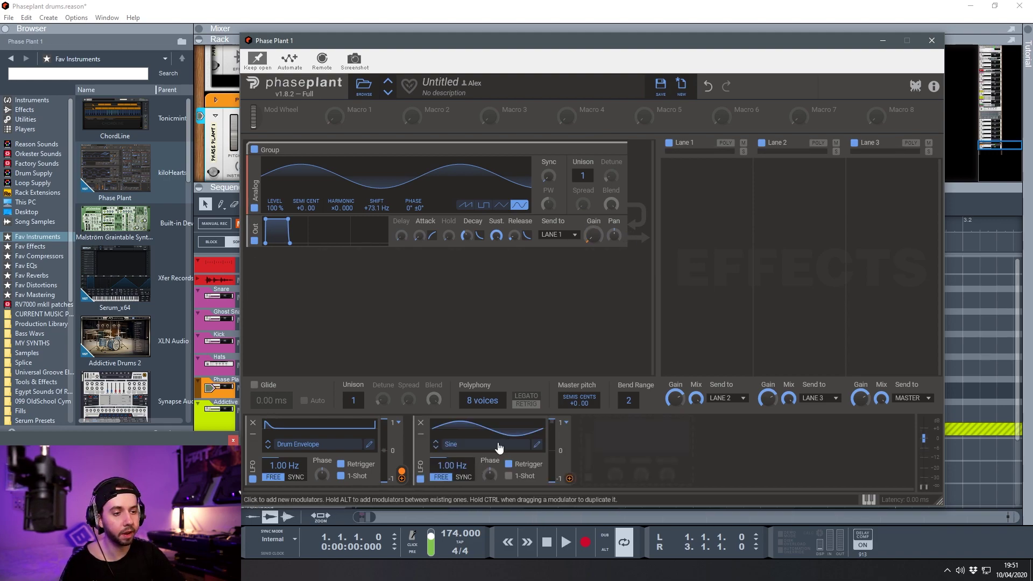
click(464, 445)
click(574, 316)
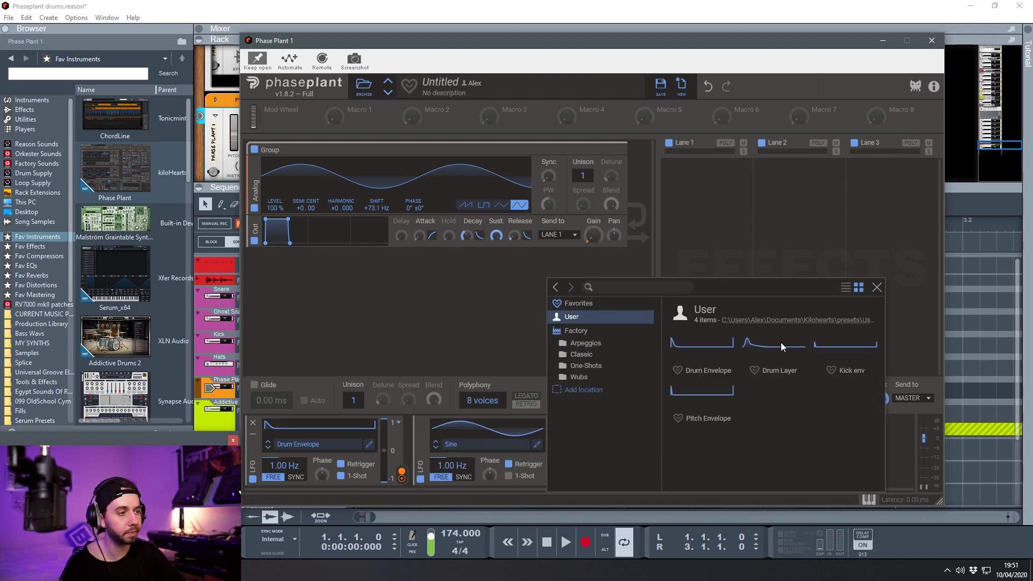
click(848, 354)
click(876, 288)
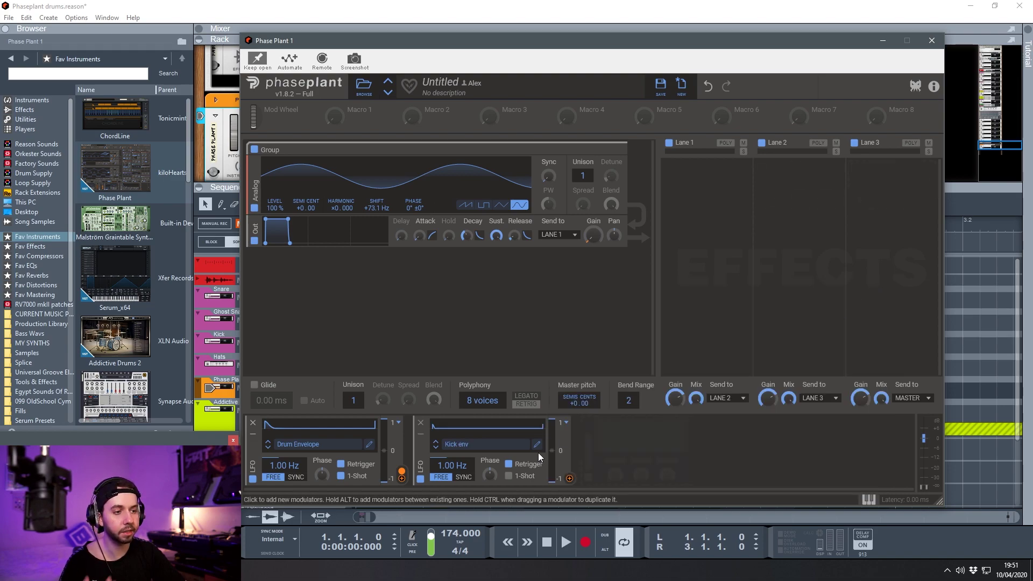
click(536, 443)
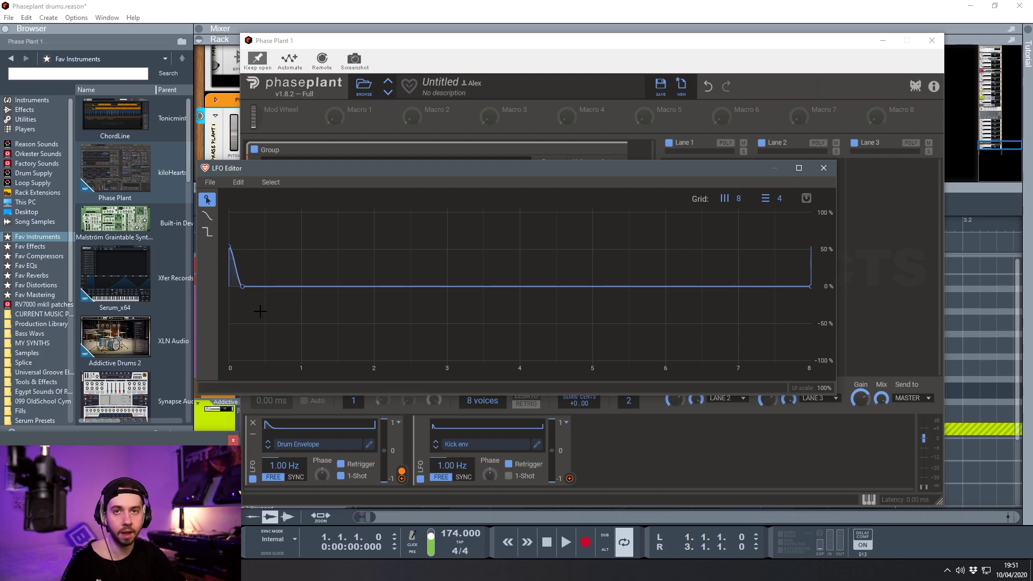
click(823, 168)
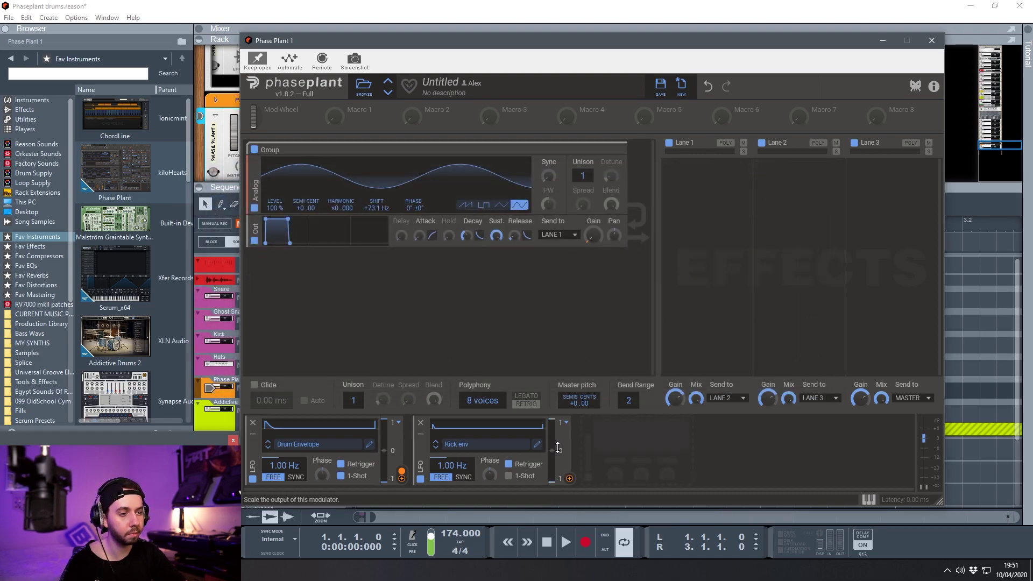
Step: Assign the Kick env LFO to the Analog oscillator's Shift with a modulation amount of about 11 %
drag(569, 478, 379, 215)
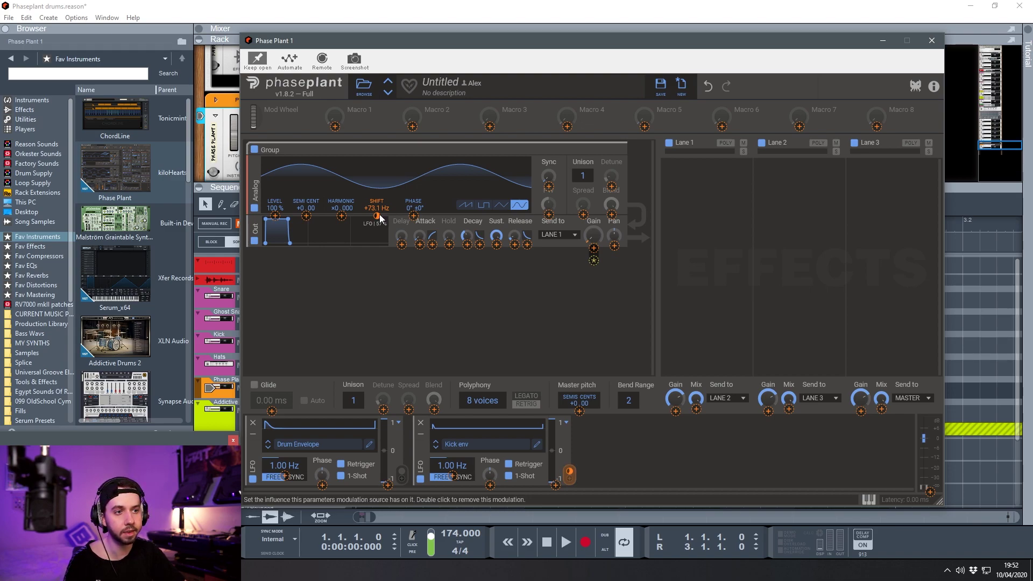
mouse_move(379, 215)
mouse_down()
mouse_move(380, 204)
mouse_move(379, 221)
mouse_up()
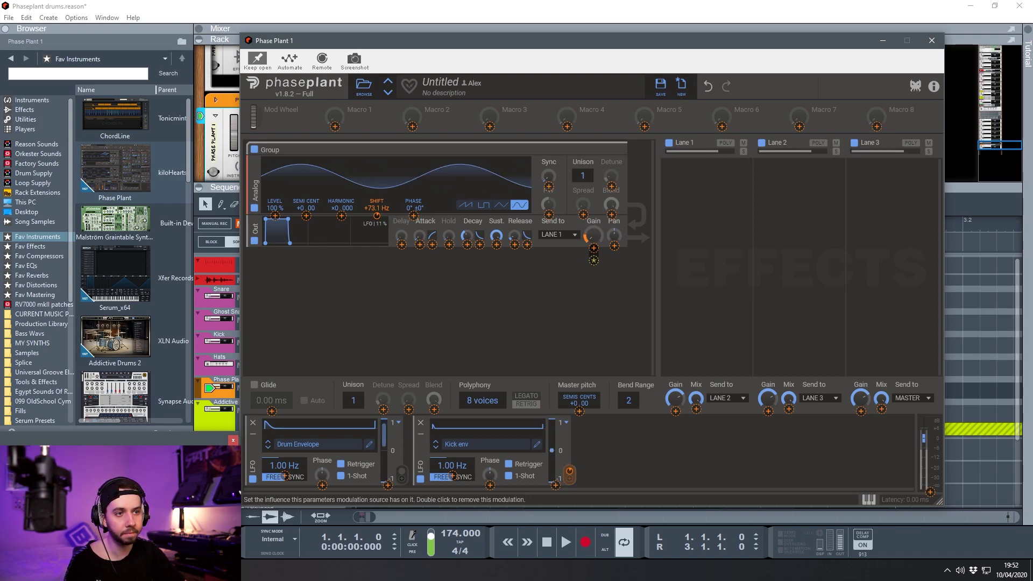
click(376, 225)
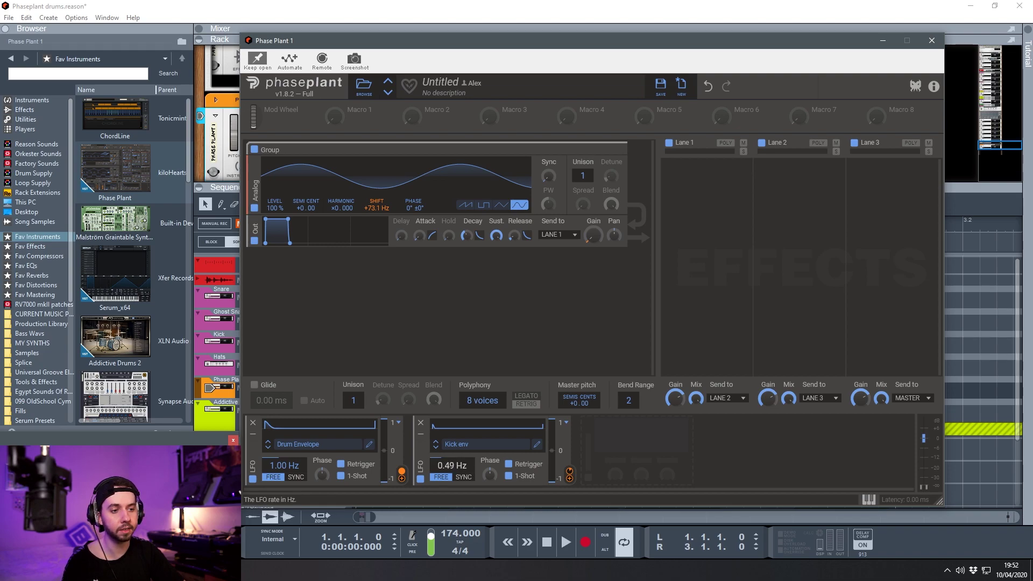
Step: Try slower and faster rates for the Kick env LFO, settling on 1.80 Hz
drag(452, 466, 452, 493)
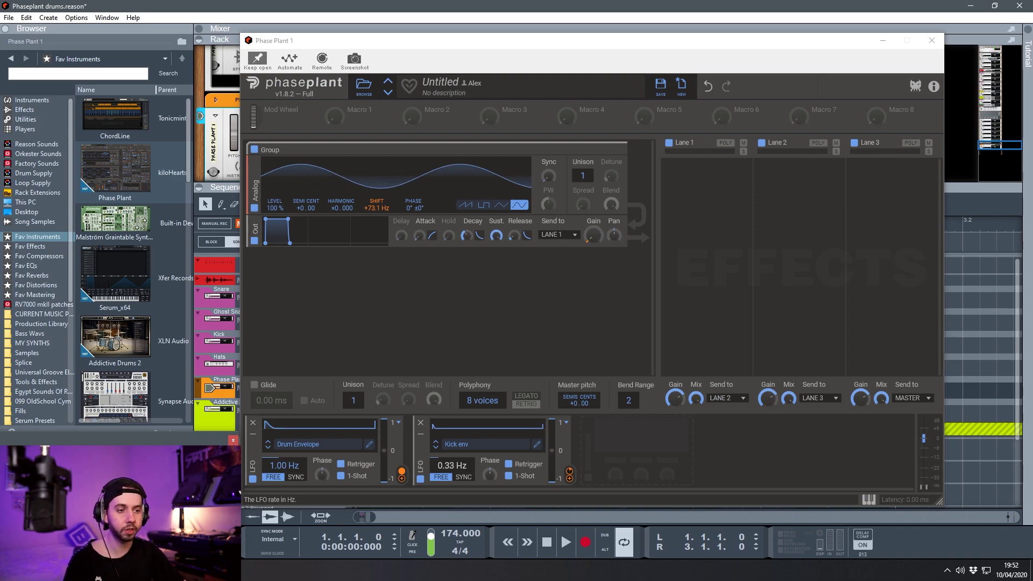
drag(452, 466, 452, 456)
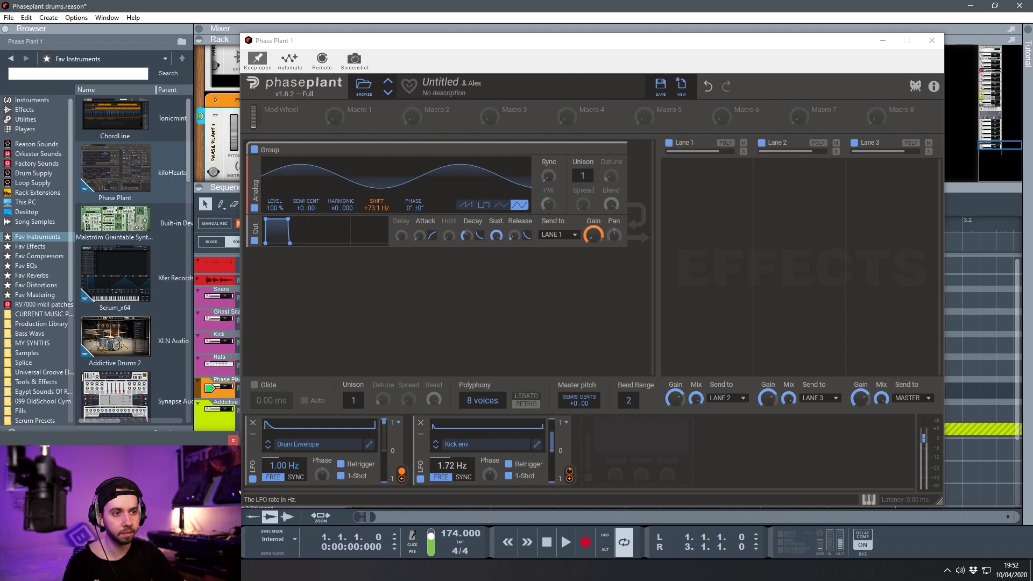
drag(452, 456, 456, 464)
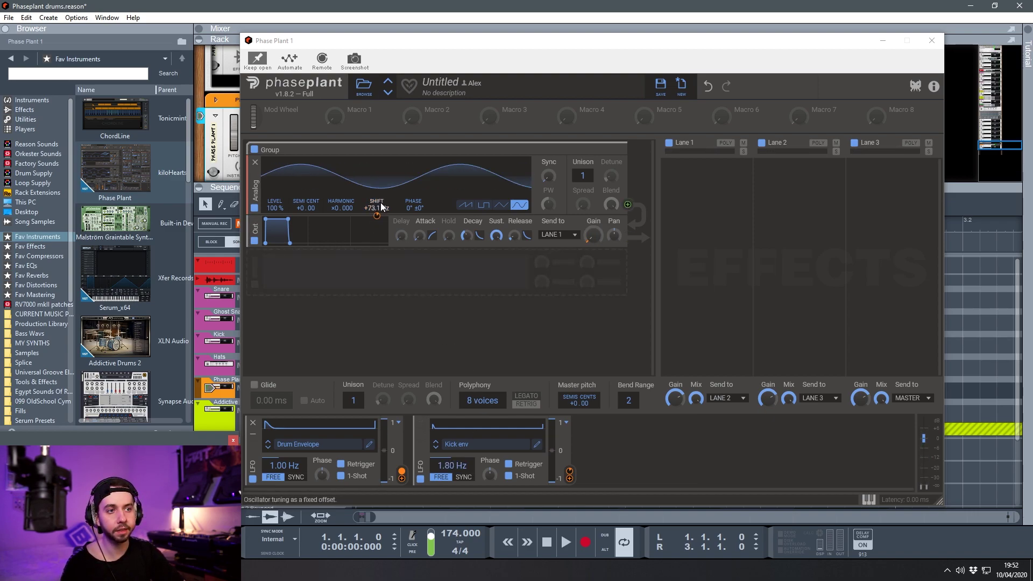
Step: Set the Analog oscillator's shift to +41.4 Hz and the Drum Envelope LFO's rate to 0.72 Hz
mouse_move(380, 209)
mouse_down()
mouse_move(381, 220)
mouse_move(381, 209)
mouse_up()
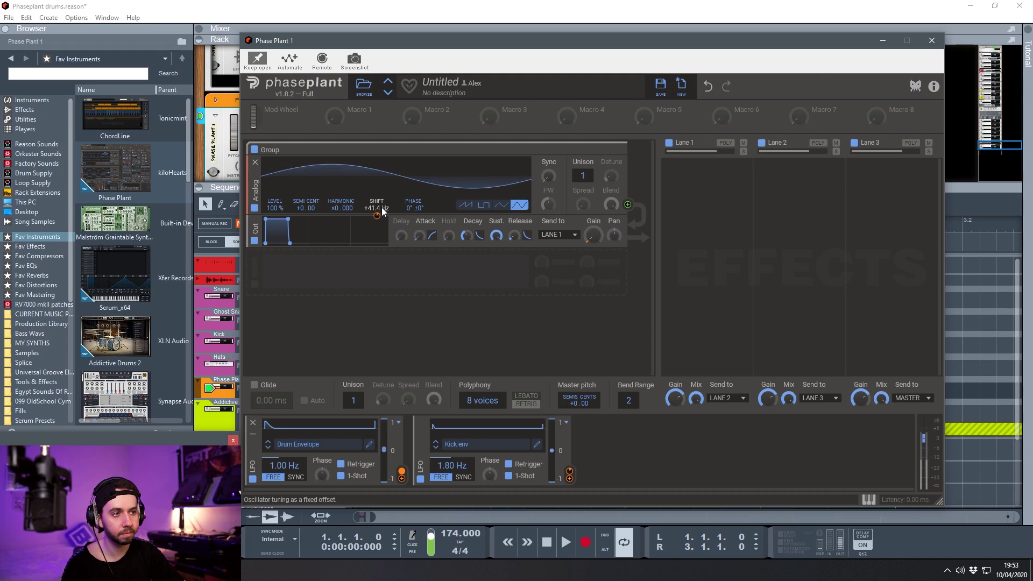
drag(283, 466, 283, 465)
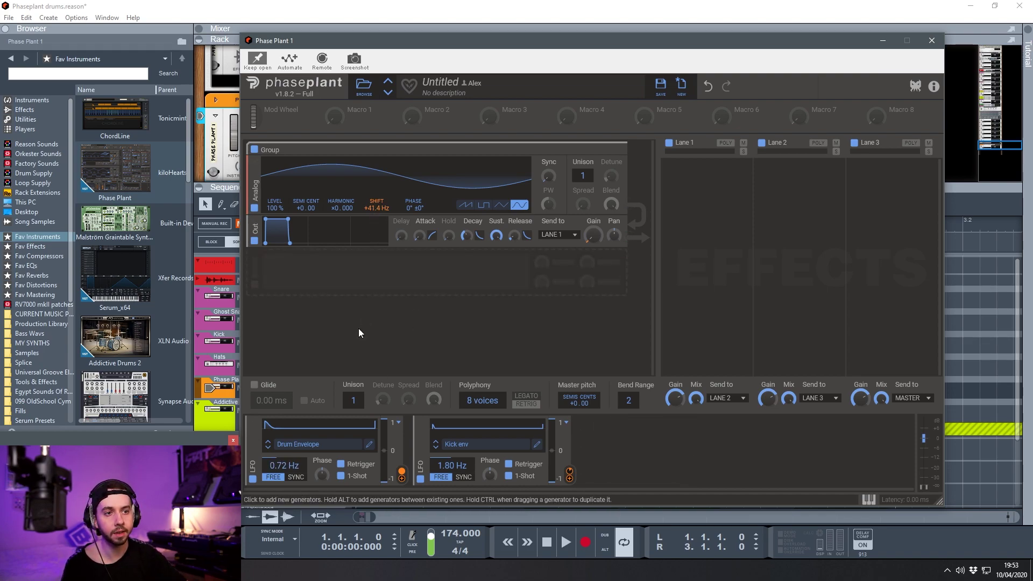
Step: Add a second generator group containing a Noise generator and its own Output
click(402, 280)
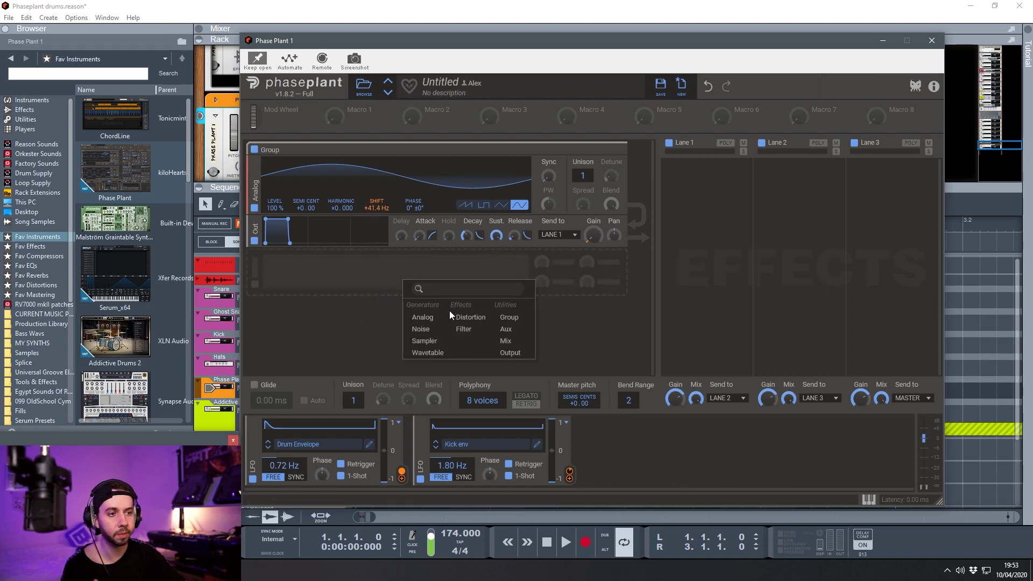
click(508, 317)
click(410, 286)
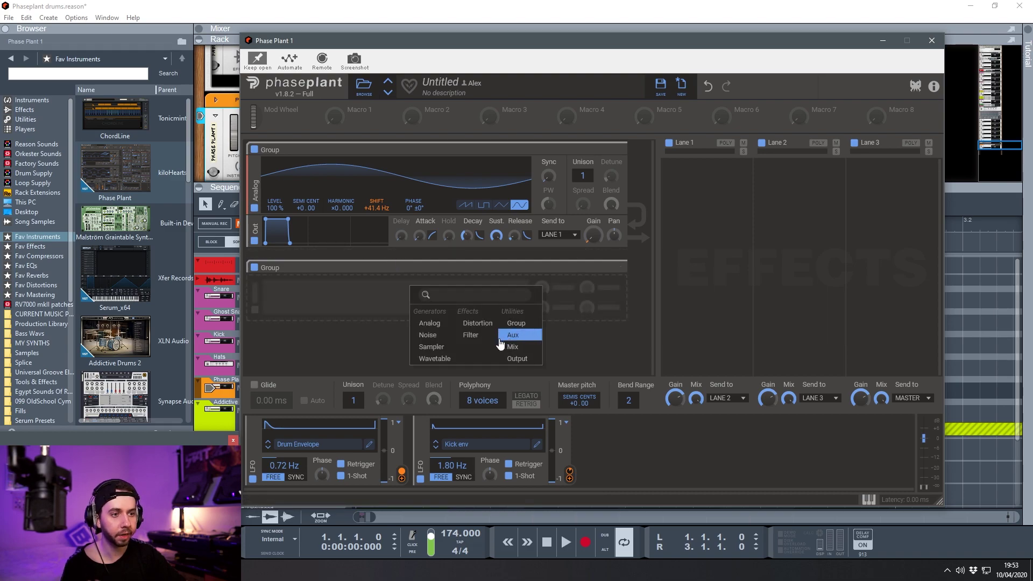
click(428, 335)
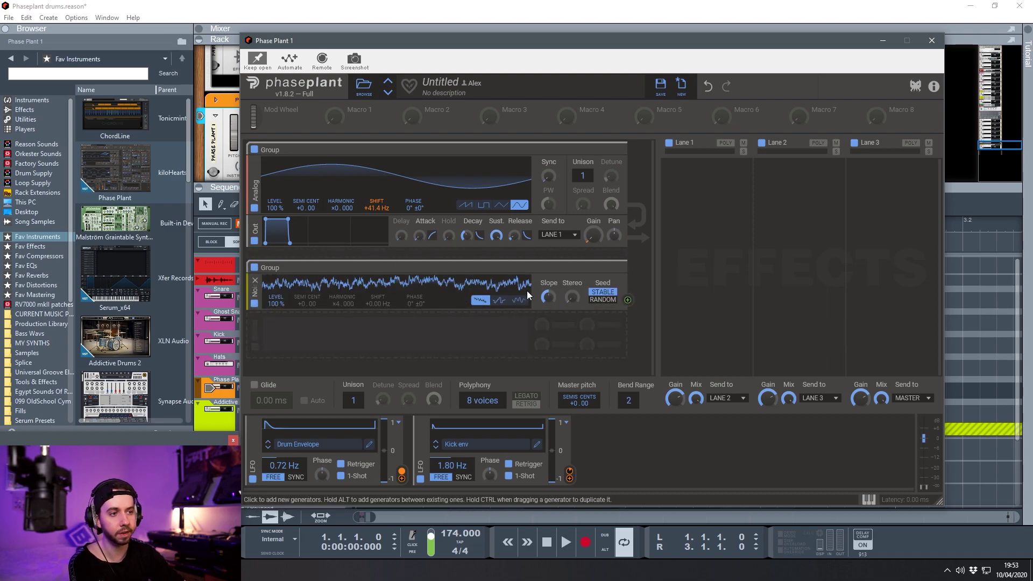
click(375, 333)
click(480, 401)
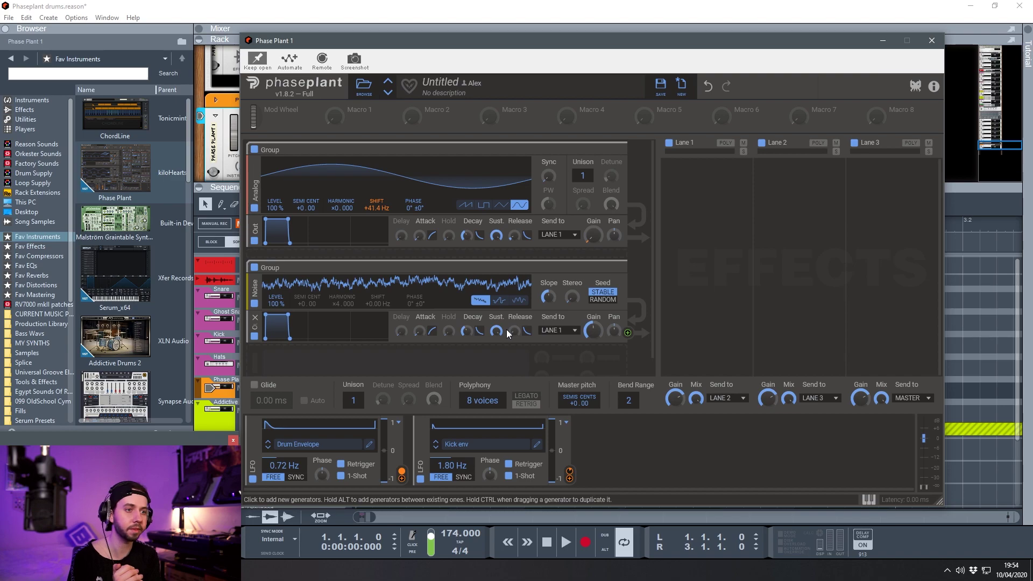
Step: Add a third LFO modulator and load the Drum Envelope user preset into it
click(682, 454)
click(702, 479)
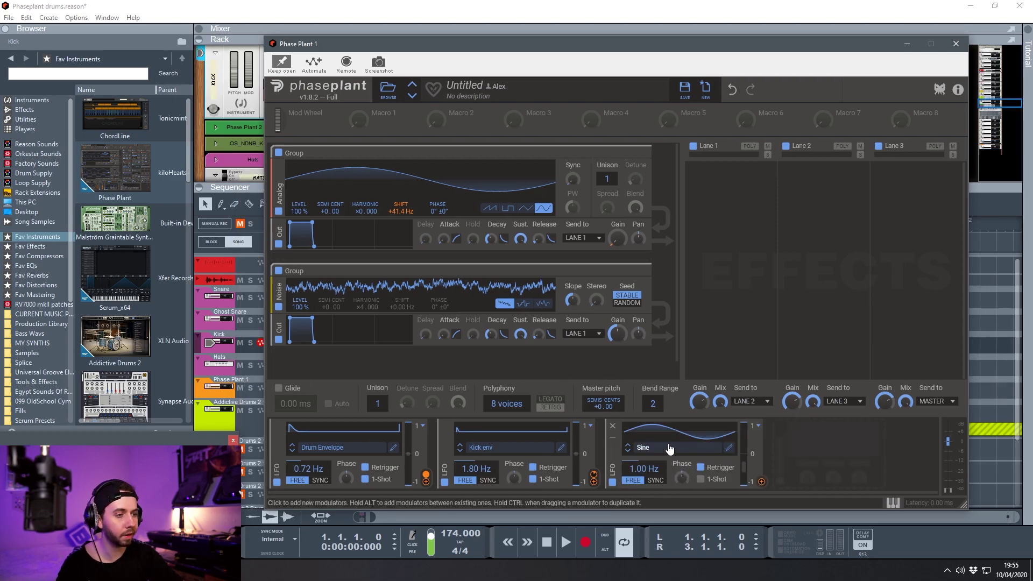
click(670, 448)
click(304, 320)
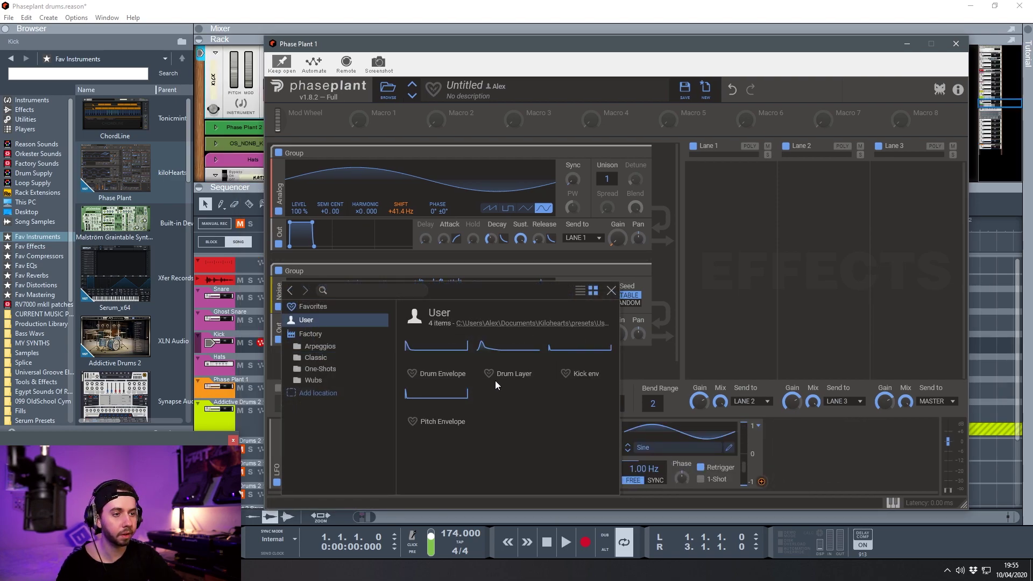
click(440, 350)
click(611, 291)
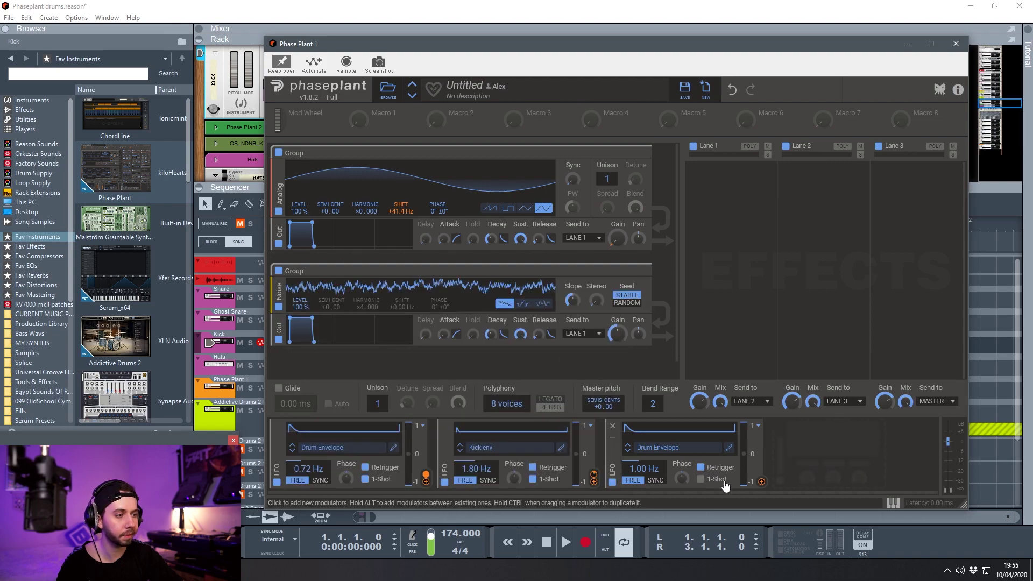
Step: Assign the third LFO to the noise group's output Gain and enable its 1-Shot mode
drag(761, 482, 620, 331)
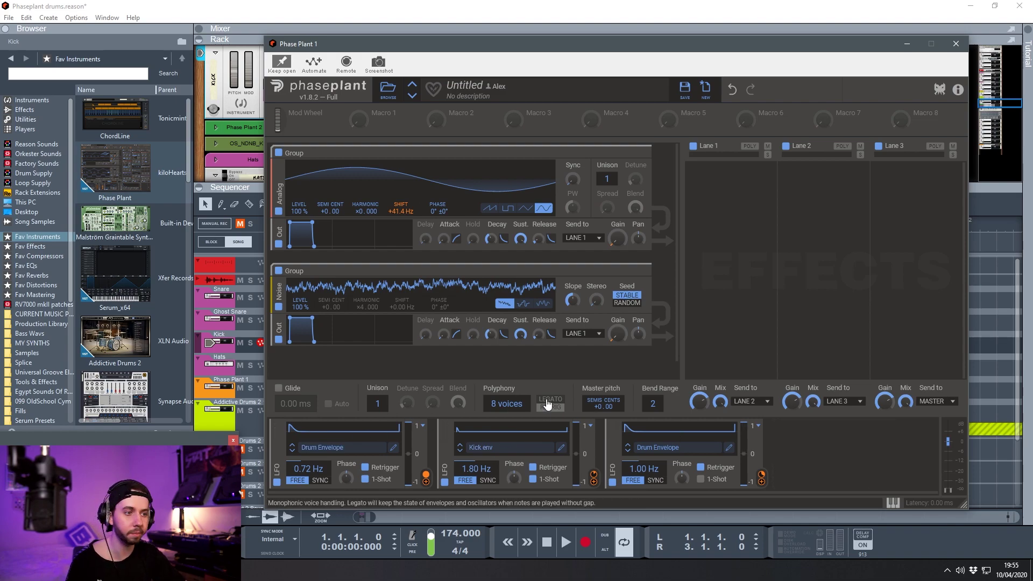
click(697, 481)
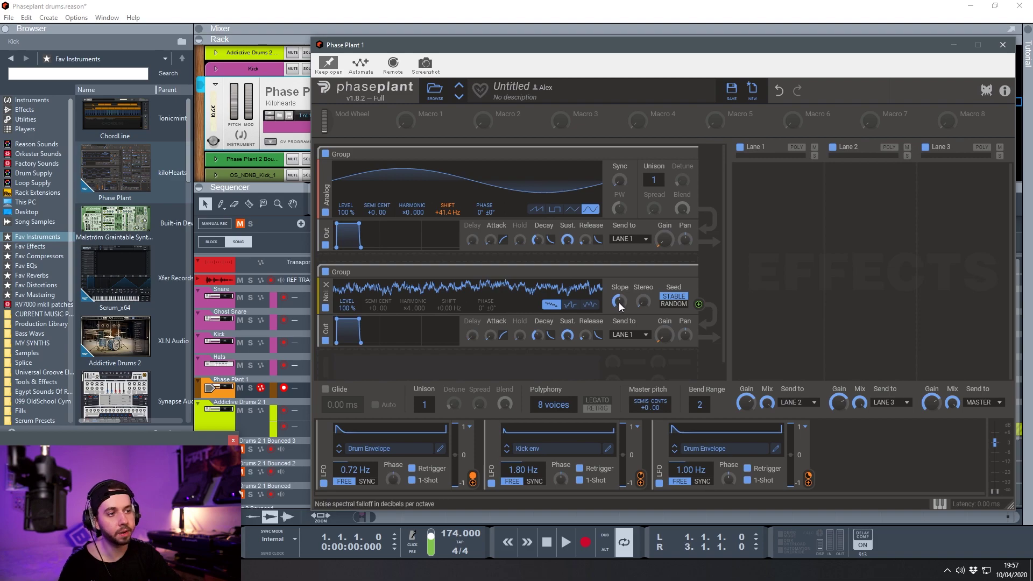
Step: Try a steeper slope on the Noise generator and bring it back to about its original setting
mouse_move(619, 302)
mouse_down()
mouse_move(619, 286)
mouse_move(622, 308)
mouse_up()
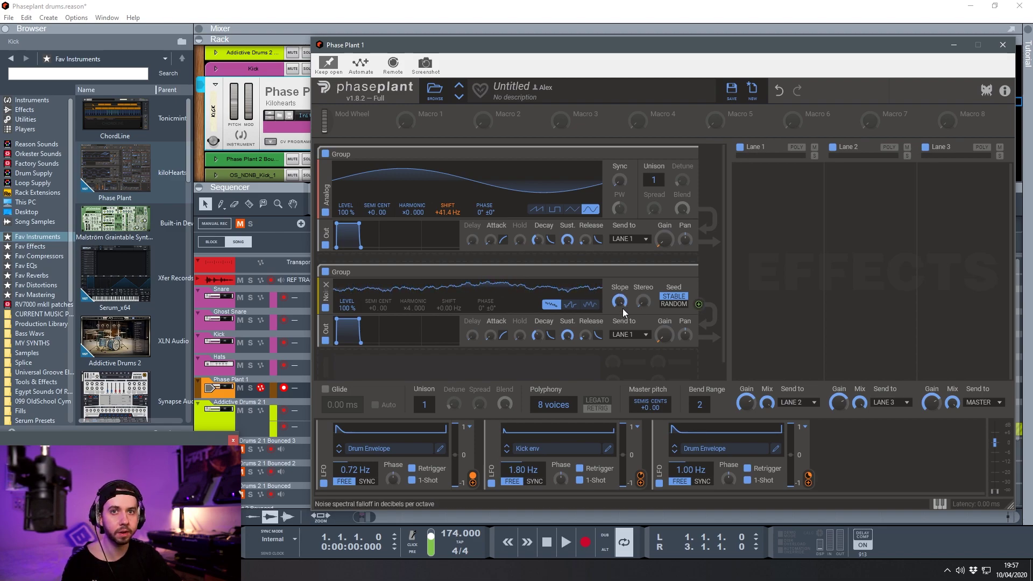
mouse_move(631, 309)
mouse_down()
mouse_move(631, 333)
mouse_move(622, 290)
mouse_up()
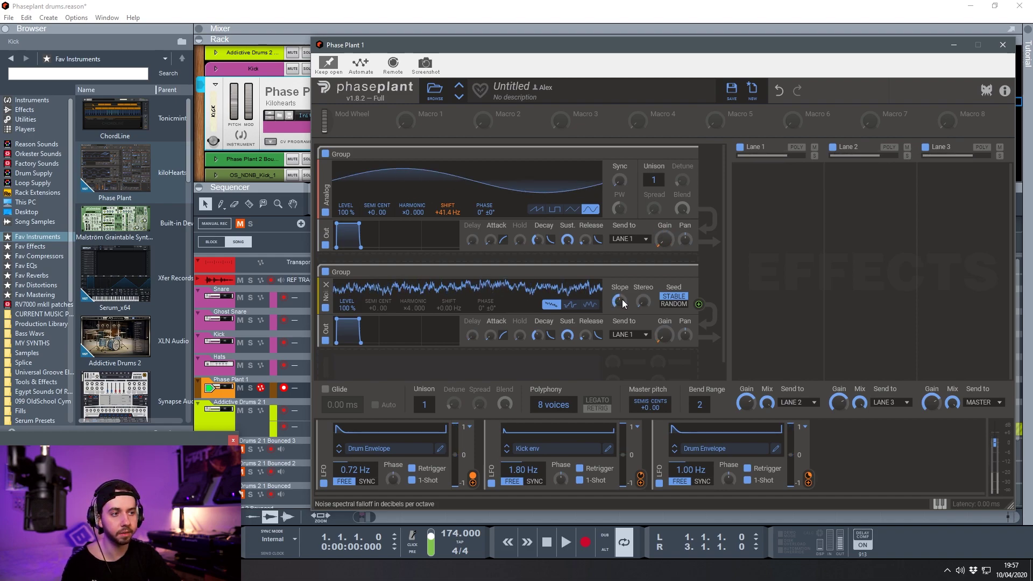
Step: Add a Filter to the noise group and place it between the Noise generator and its Output
click(636, 368)
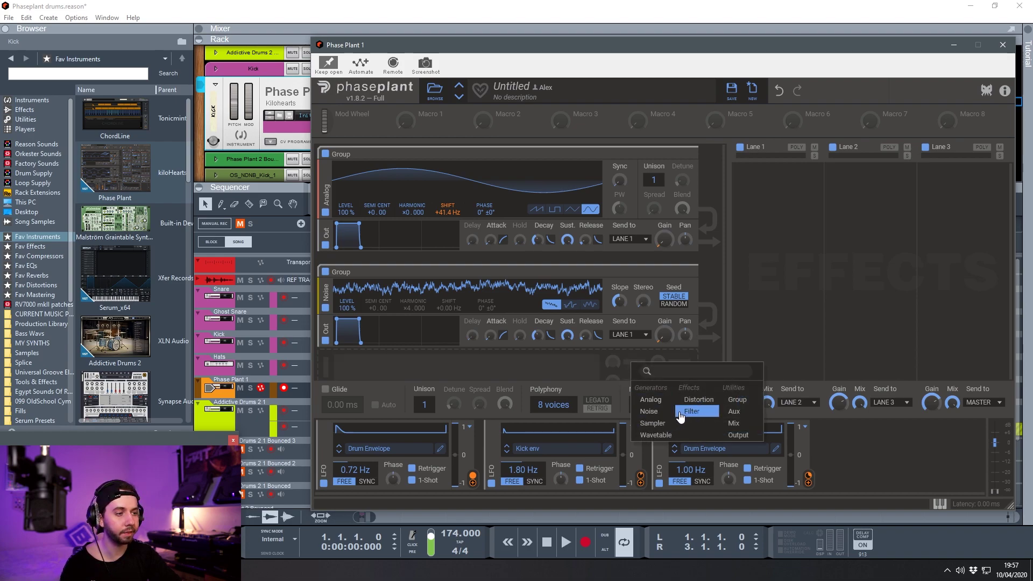
click(697, 408)
drag(328, 363, 323, 325)
scroll(650, 343, down, 2)
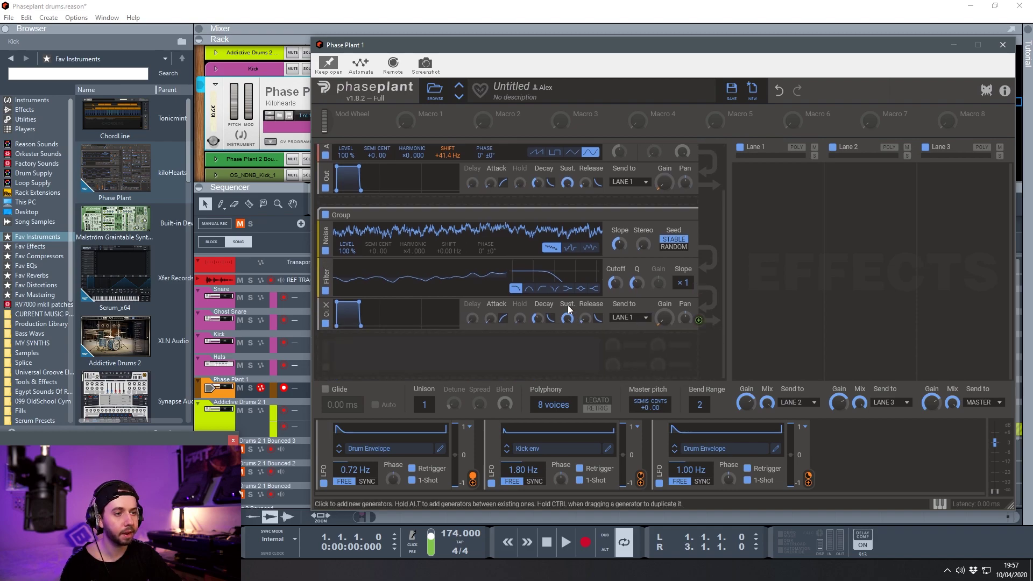
Step: Set the noise filter to high-pass, adjust its Cutoff, and assign the third LFO to modulate that Cutoff
click(541, 288)
drag(614, 283, 615, 271)
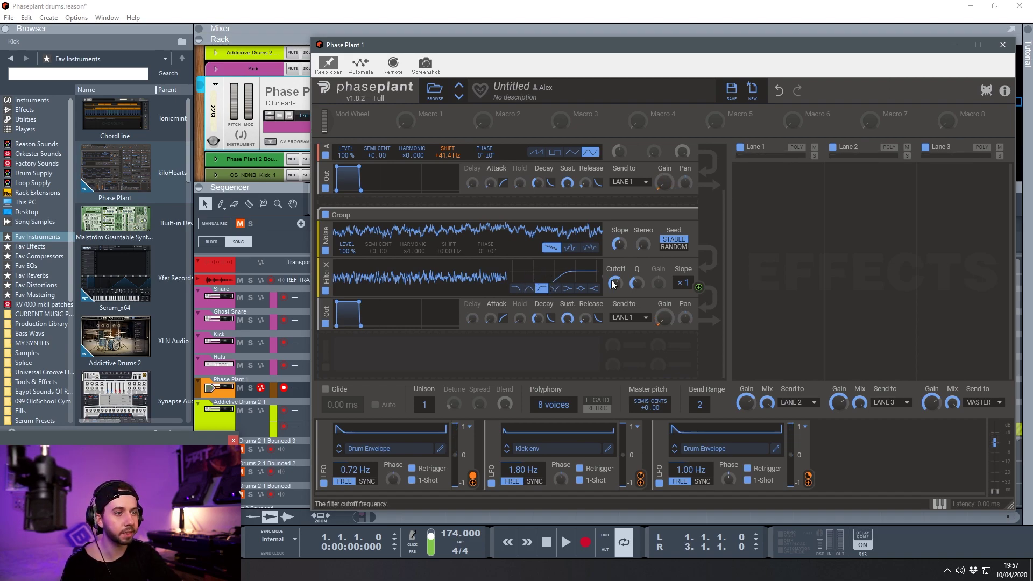
drag(809, 482, 618, 304)
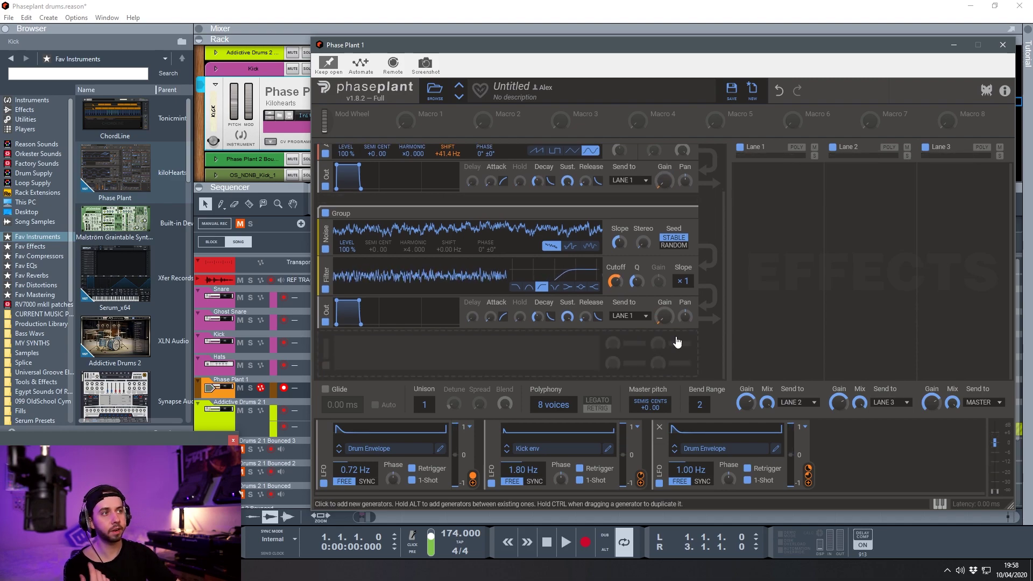
Step: Open the SPAN spectrum analyzer and arrange it with Phase Plant to inspect the kick's frequency content
drag(404, 45, 535, 269)
scroll(536, 129, down, 3)
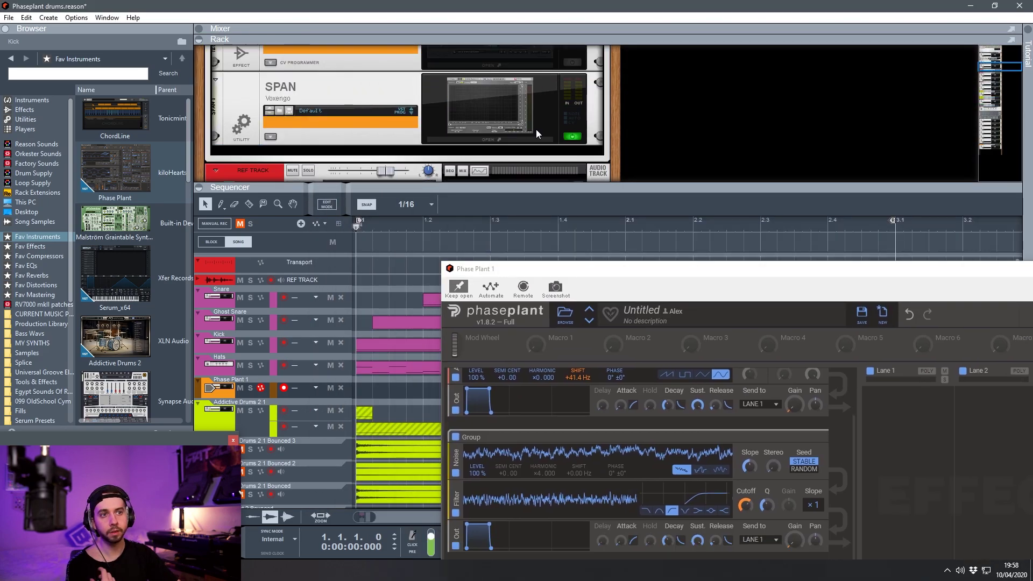
click(498, 93)
drag(452, 73, 181, 98)
click(113, 117)
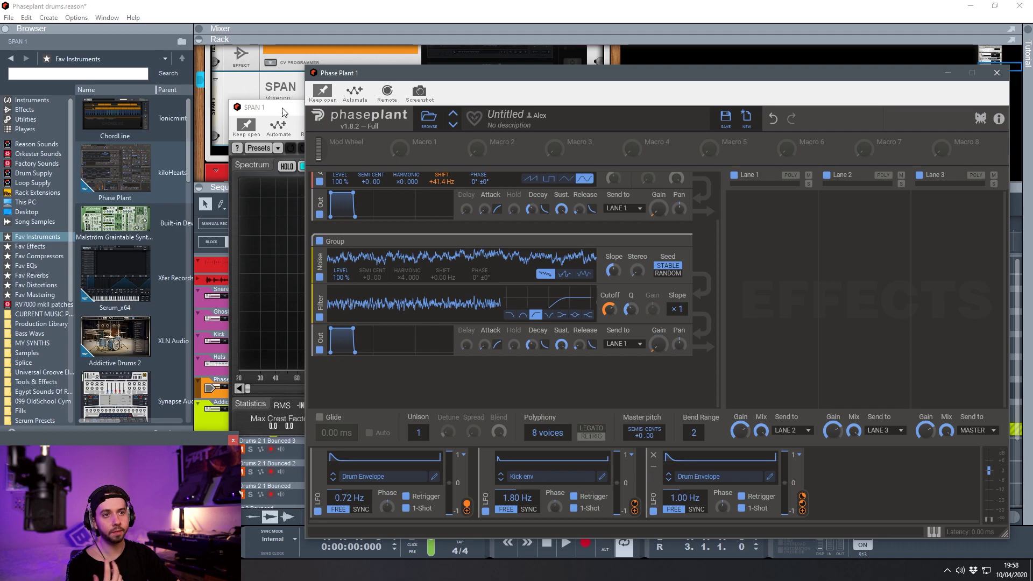
drag(274, 105, 263, 100)
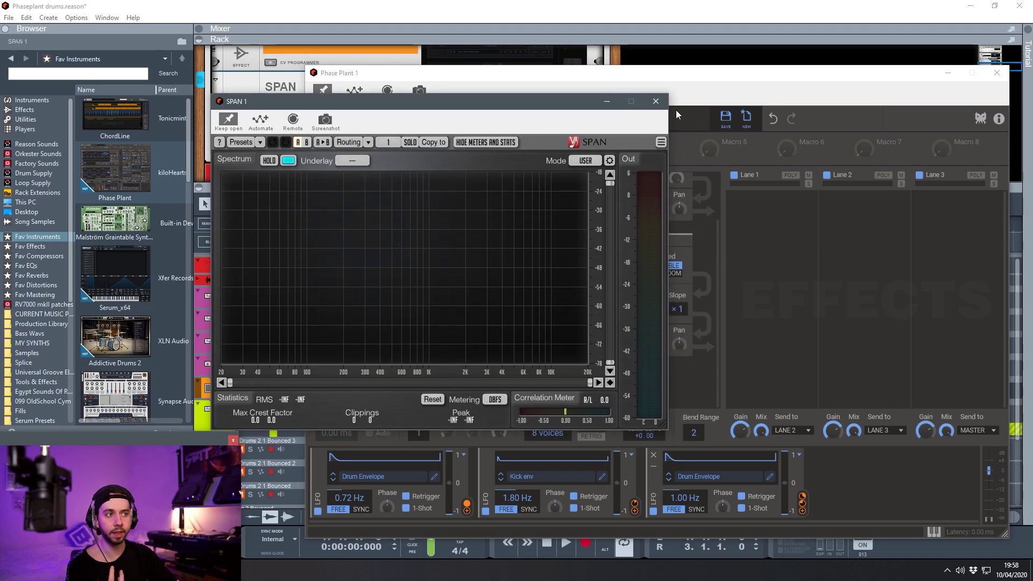
click(371, 73)
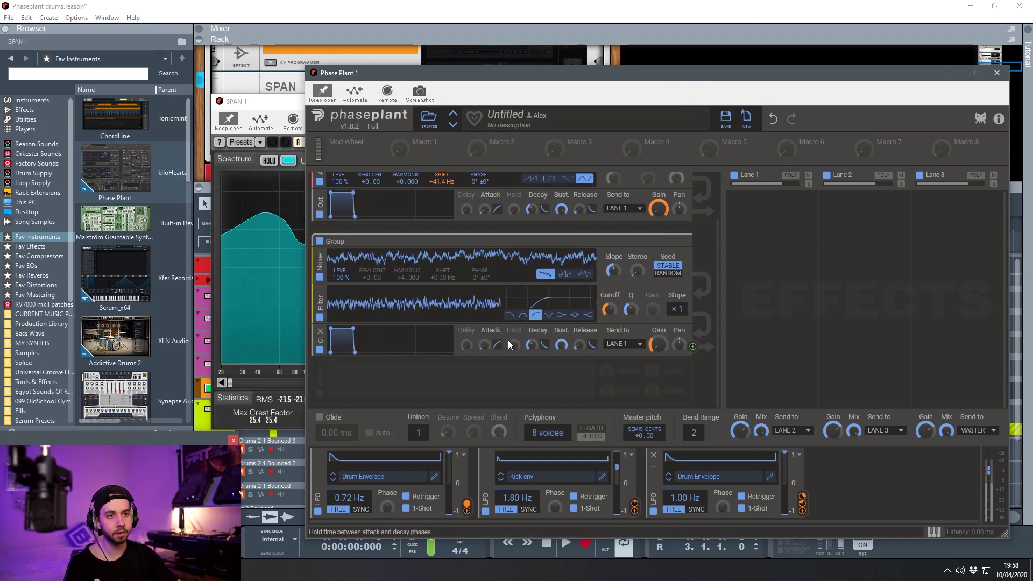
click(262, 100)
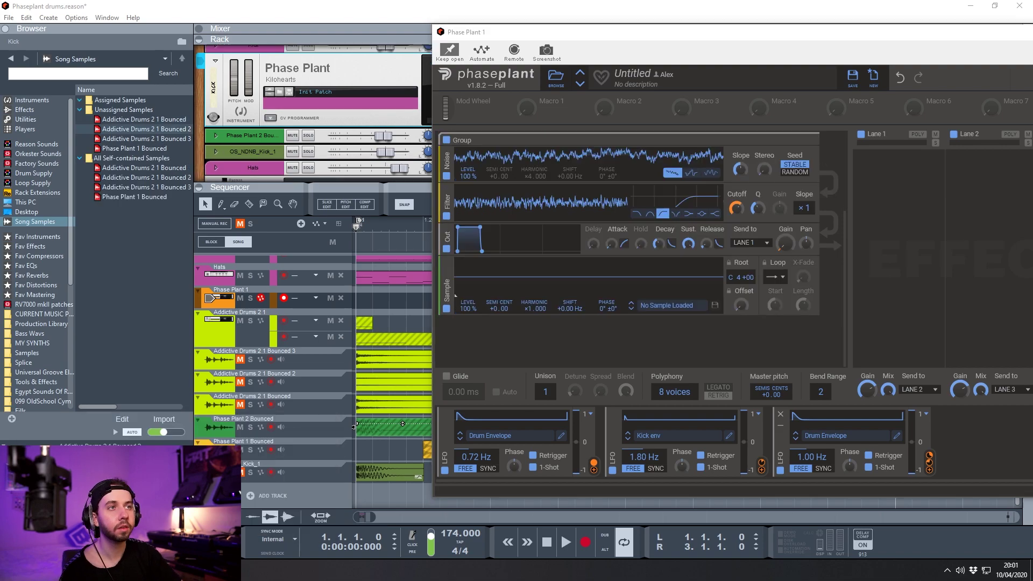
Step: Load the hi hat sample into the Sampler, add a third generator group, and move the Sampler into it
drag(594, 149, 575, 280)
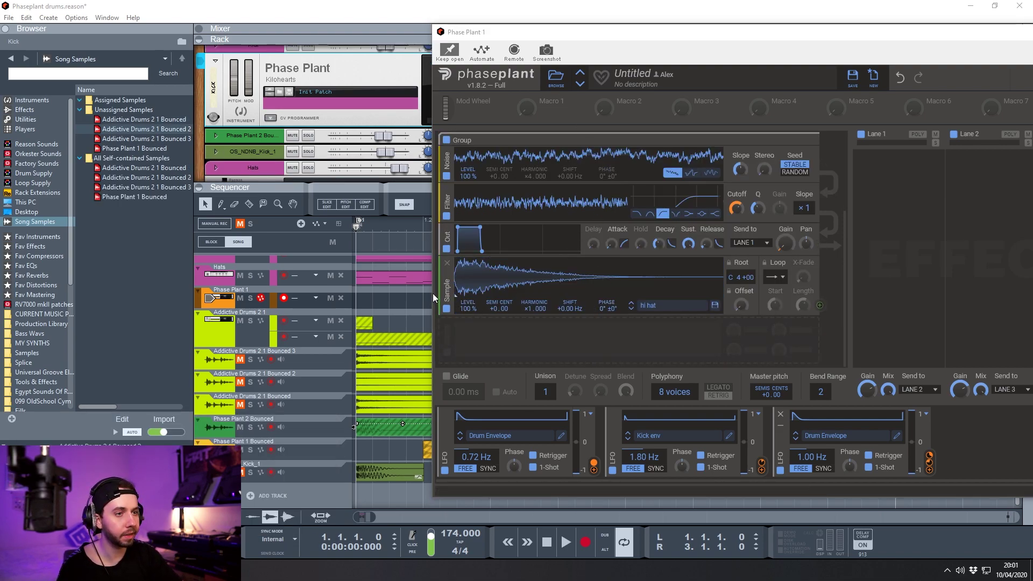
key(F4)
click(473, 344)
click(580, 382)
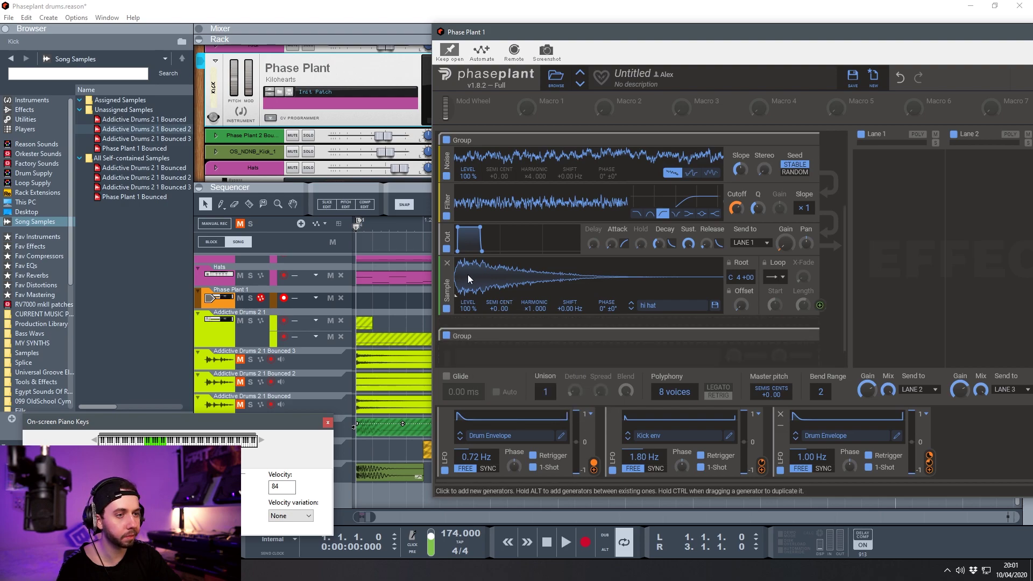
drag(448, 282, 459, 341)
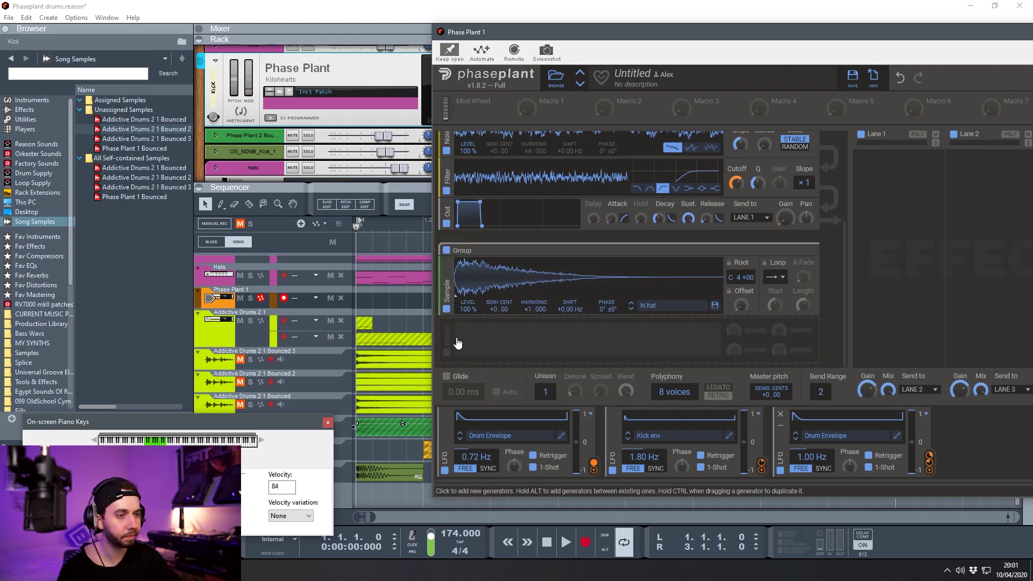
Step: Add an Output to the hi hat sample group
click(719, 343)
click(819, 414)
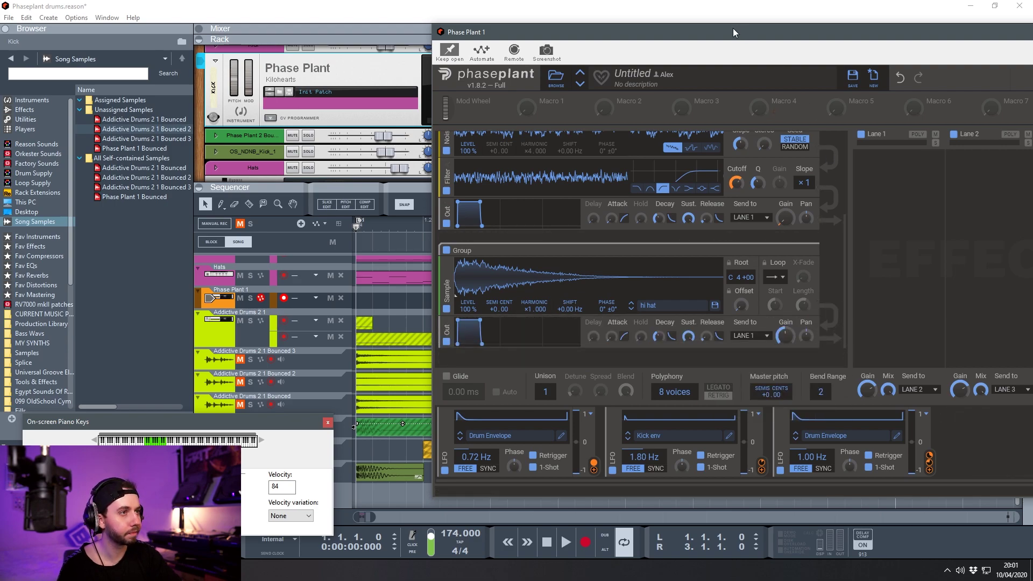
drag(736, 28, 690, 38)
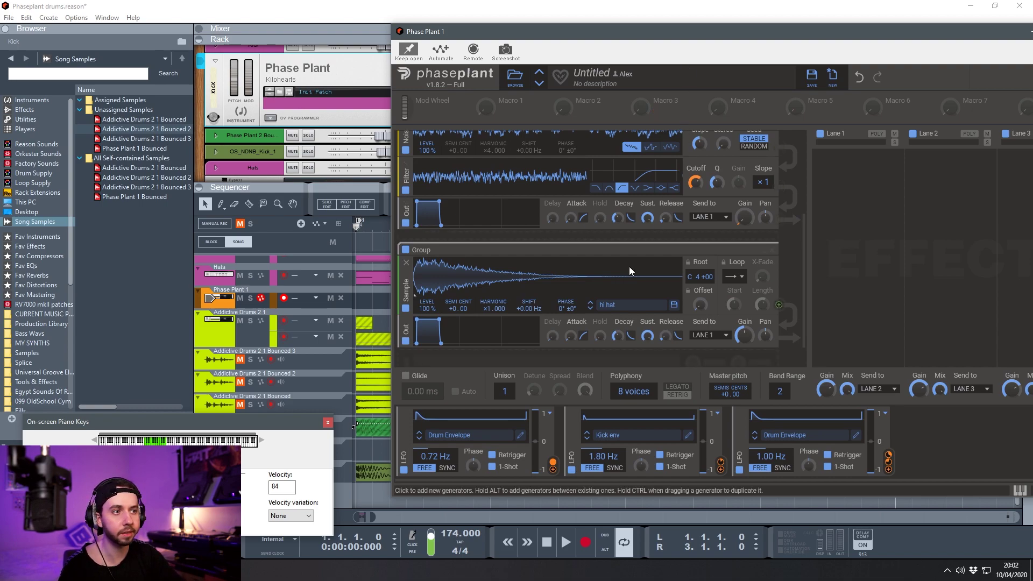
mouse_move(567, 40)
mouse_down()
mouse_move(455, 30)
mouse_move(571, 42)
mouse_up()
Step: Set the hi hat Sampler's Harmonic to 0 and its Shift to +251 Hz
scroll(439, 312, down, 1)
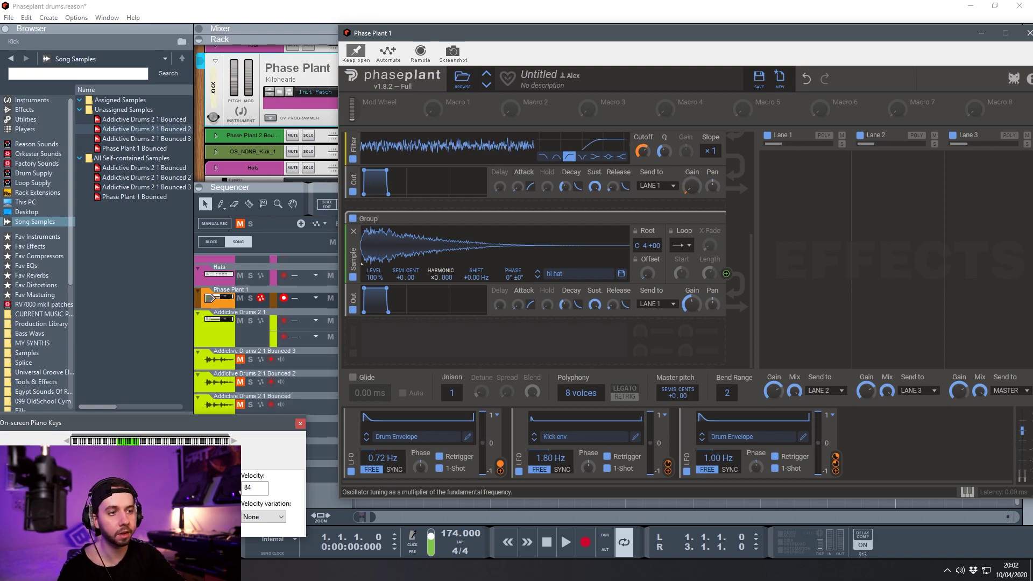
drag(483, 282, 483, 253)
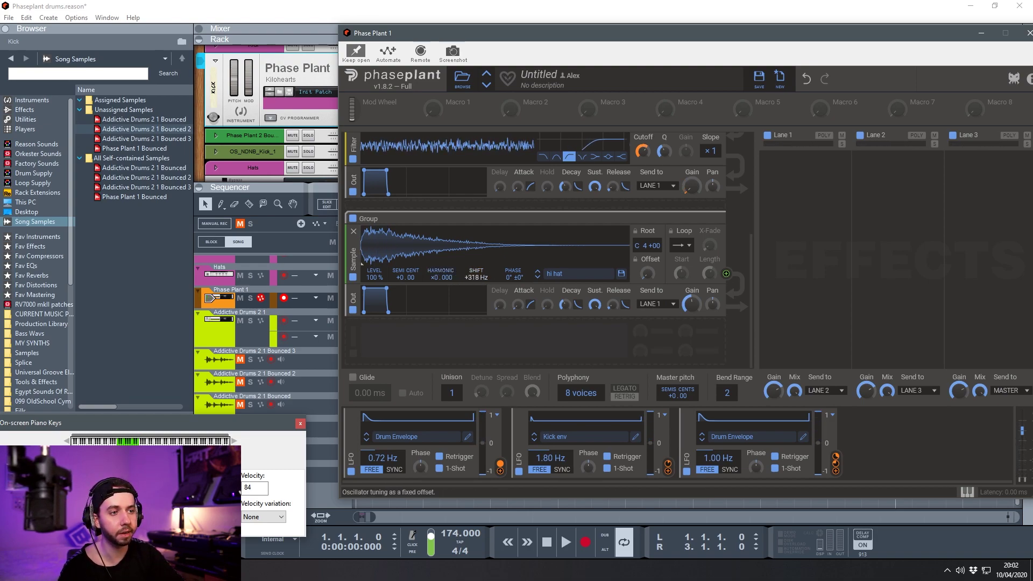
mouse_move(476, 277)
mouse_down()
mouse_move(476, 264)
mouse_move(476, 288)
mouse_move(476, 276)
mouse_up()
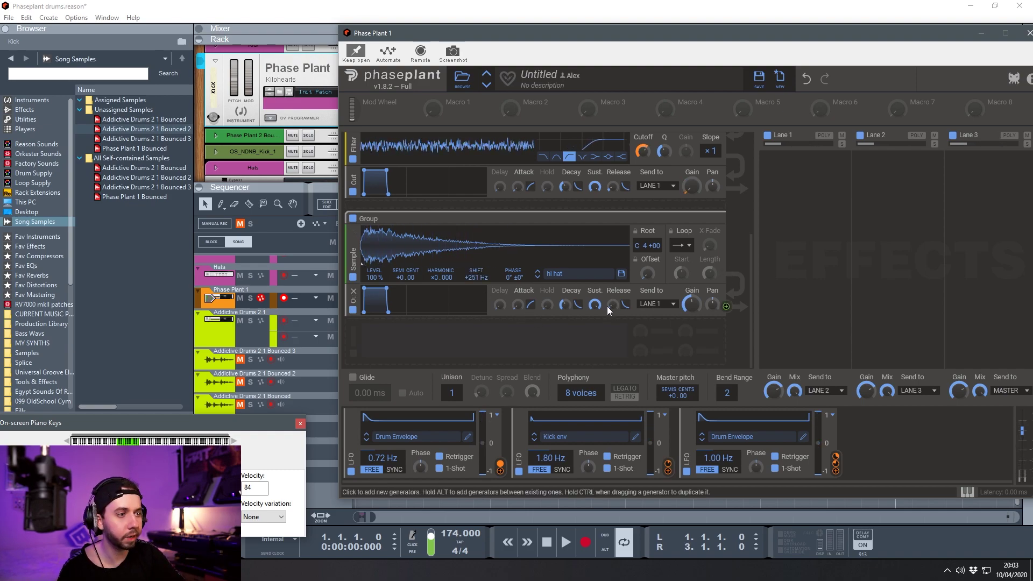
Step: Lower the Sustain of the hi hat group's Output to zero and fine-tune its Gain
mouse_move(595, 305)
mouse_down()
mouse_move(595, 329)
mouse_move(566, 304)
mouse_move(567, 282)
mouse_move(595, 302)
mouse_up()
drag(692, 304, 691, 304)
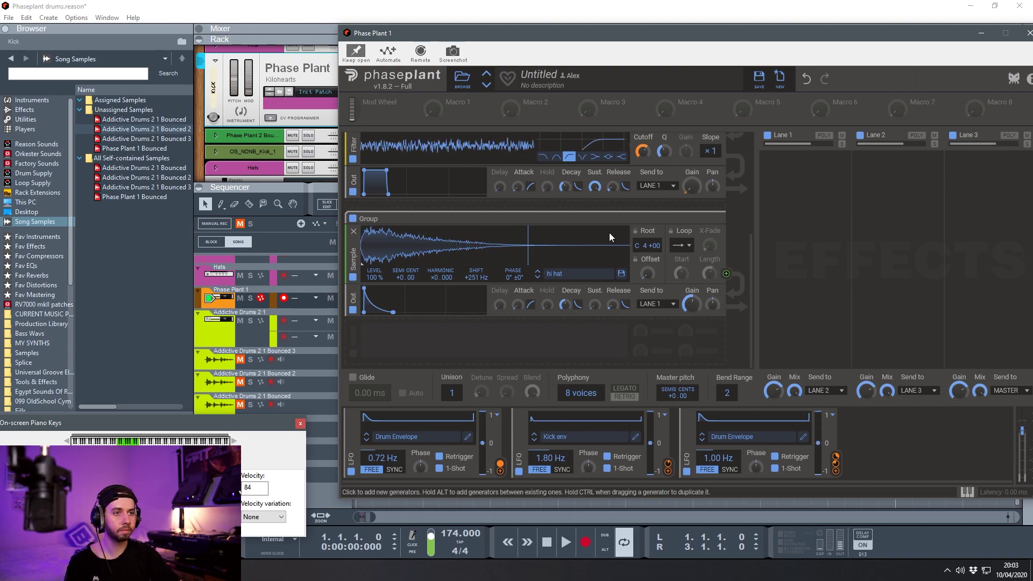
Step: Set the Kick env LFO's rate to 1.82 Hz and the third LFO's rate to 1.03 Hz
scroll(609, 232, up, 5)
scroll(613, 243, up, 1)
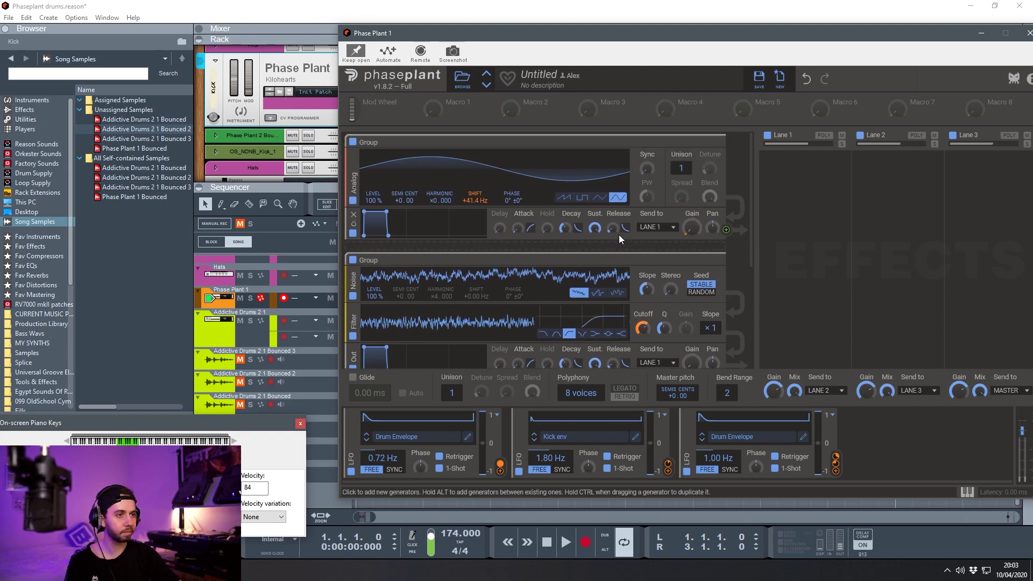
scroll(617, 245, down, 1)
mouse_move(550, 458)
mouse_down()
mouse_move(551, 468)
mouse_move(550, 447)
mouse_up()
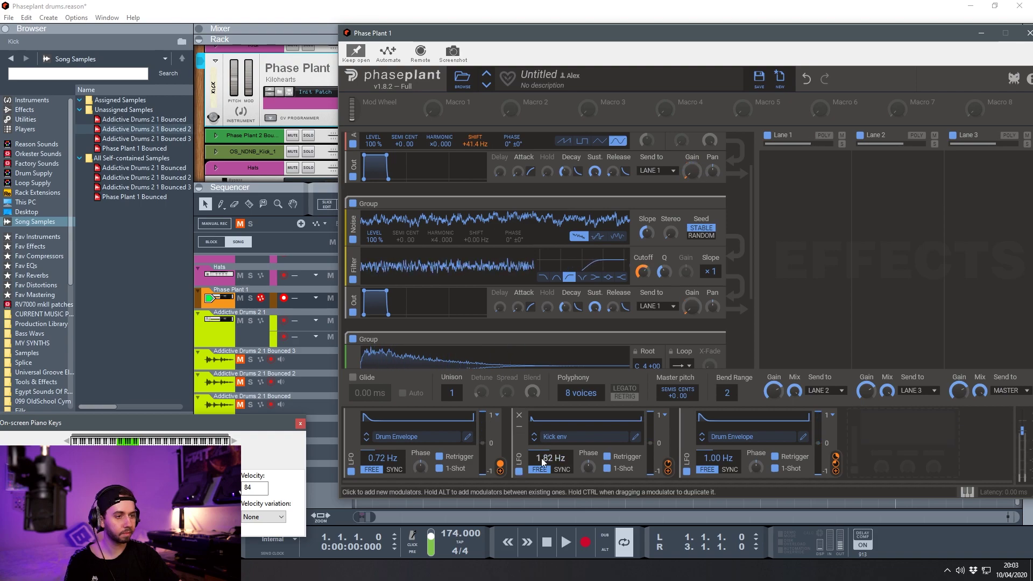
mouse_move(721, 459)
mouse_down()
mouse_move(721, 475)
mouse_move(727, 462)
mouse_up()
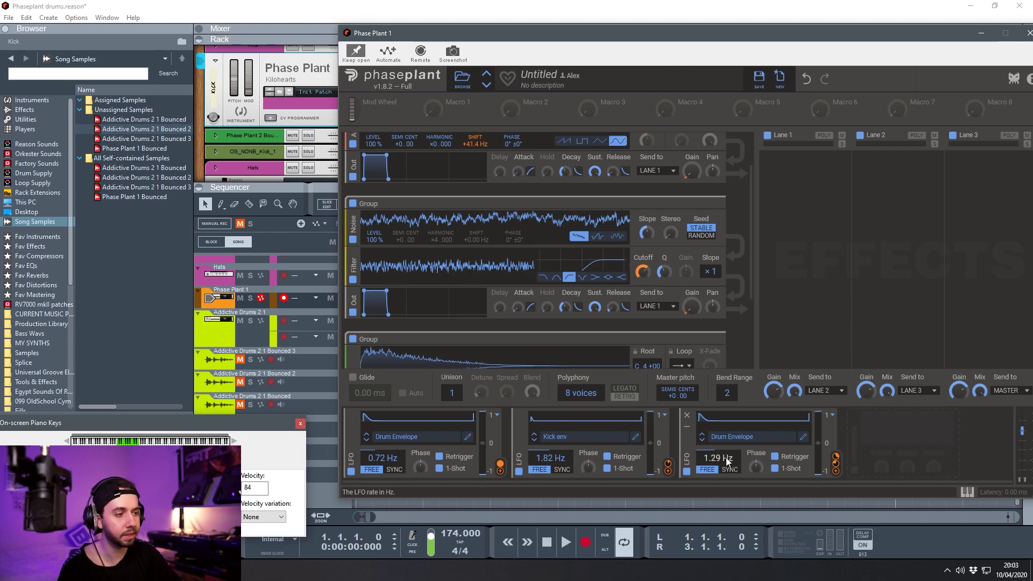
drag(724, 459, 725, 457)
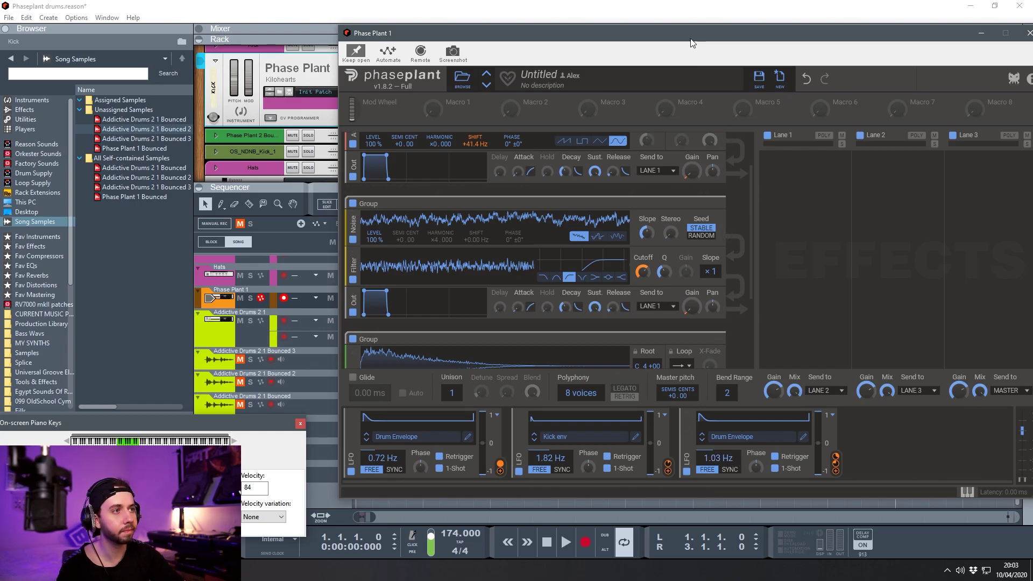
Step: Select the Kick track and open its Phase Plant instrument in a clear spot on screen
click(252, 279)
click(250, 274)
click(472, 78)
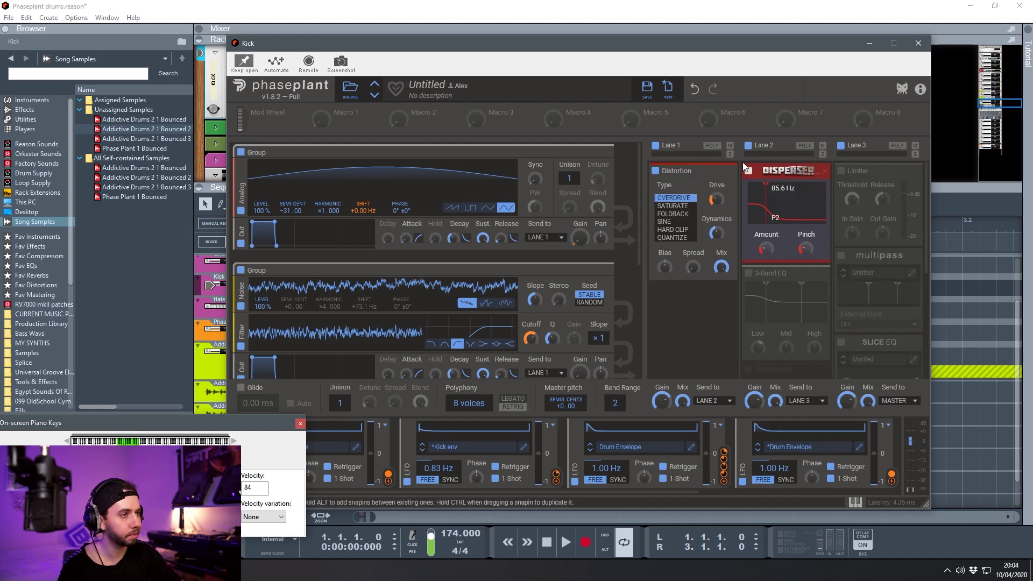
drag(395, 43, 487, 28)
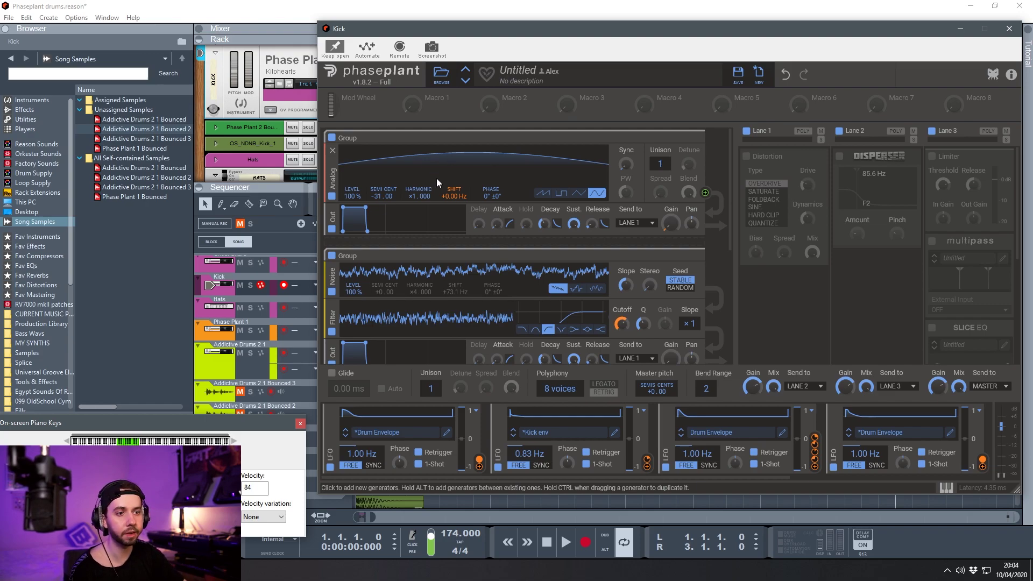
Step: Examine the Kick instrument's sine, noise and hi hat generator groups and their LFO settings
scroll(435, 171, down, 5)
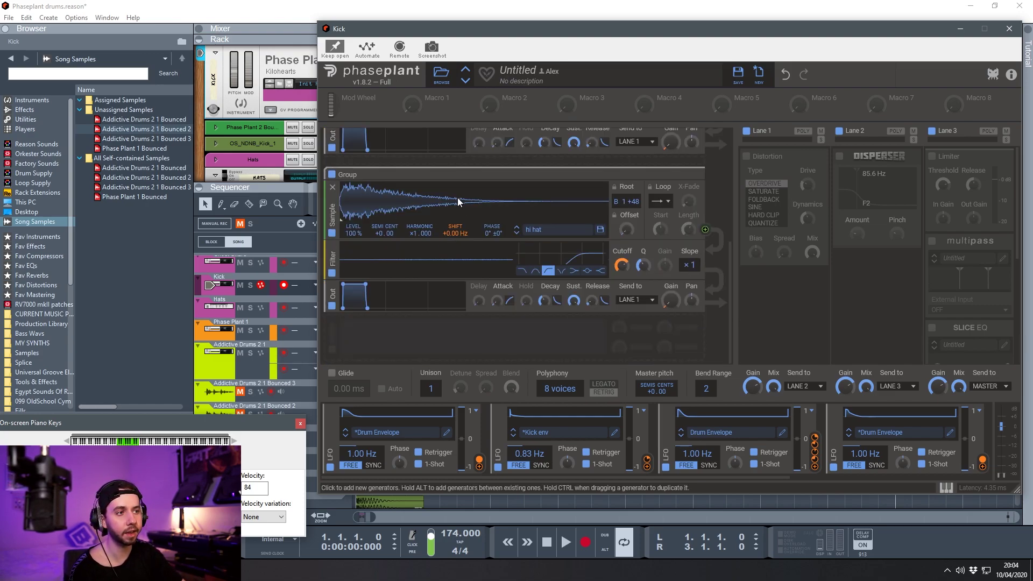
scroll(457, 202, up, 5)
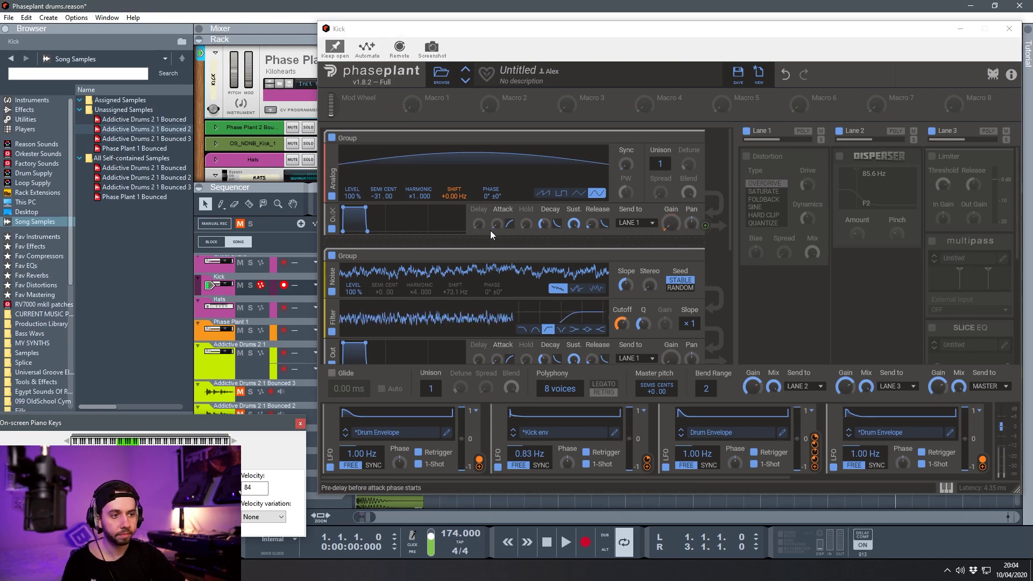
scroll(554, 401, down, 2)
scroll(560, 404, up, 2)
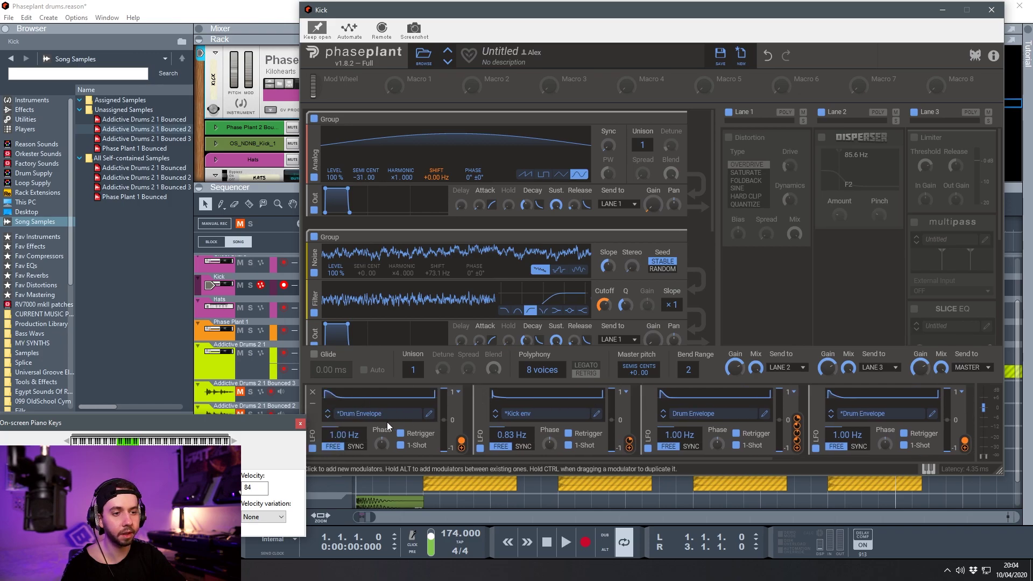
scroll(557, 226, down, 2)
scroll(556, 226, down, 2)
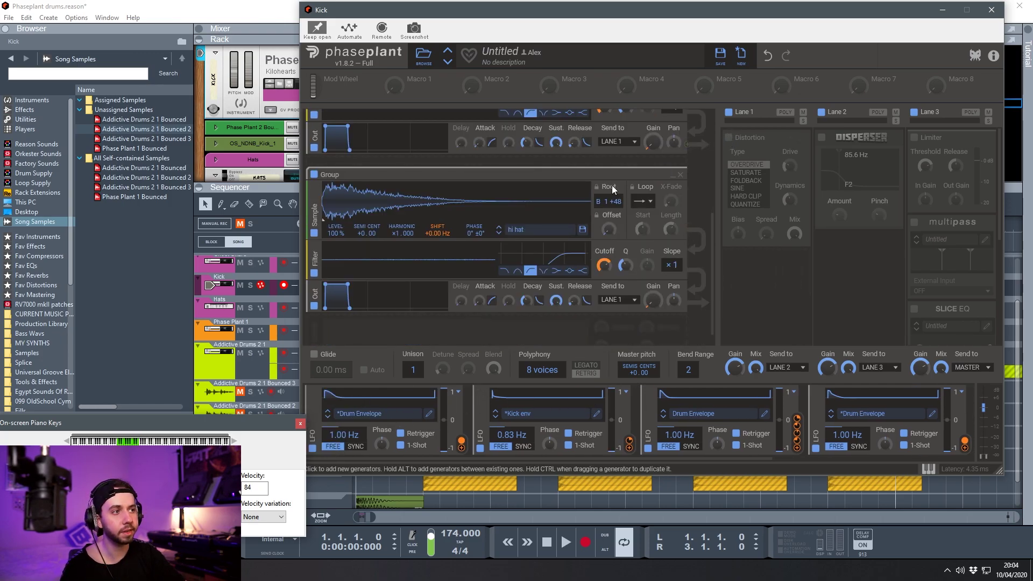
scroll(614, 184, up, 4)
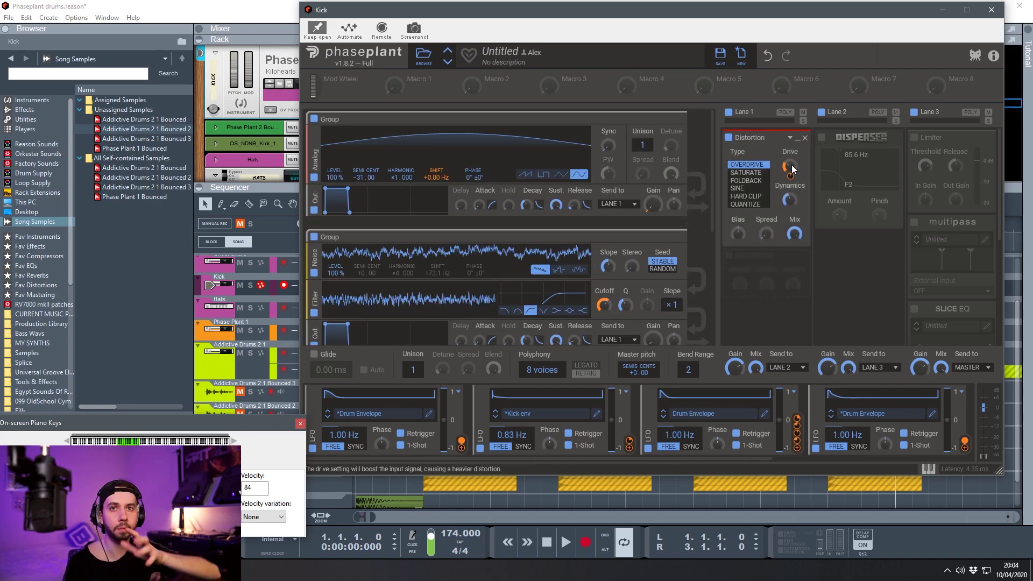
Step: Toggle the Lane 1 Distortion off and on to compare the kick with and without it
click(730, 139)
click(729, 139)
click(729, 138)
click(730, 139)
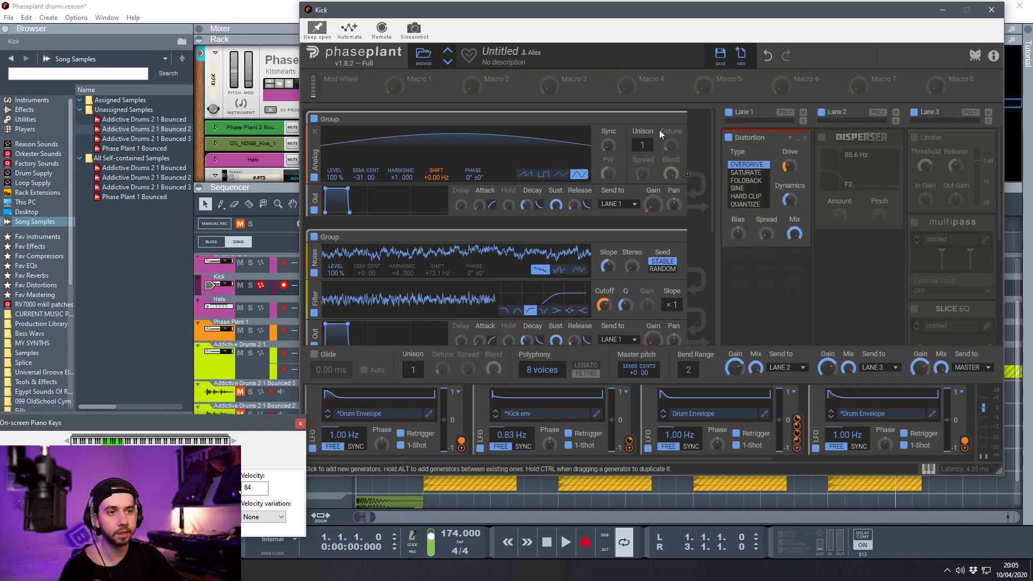
Step: Inspect the note in the Kick track's first clip and return to the Kick instrument's Distortion effect
drag(365, 19, 629, 60)
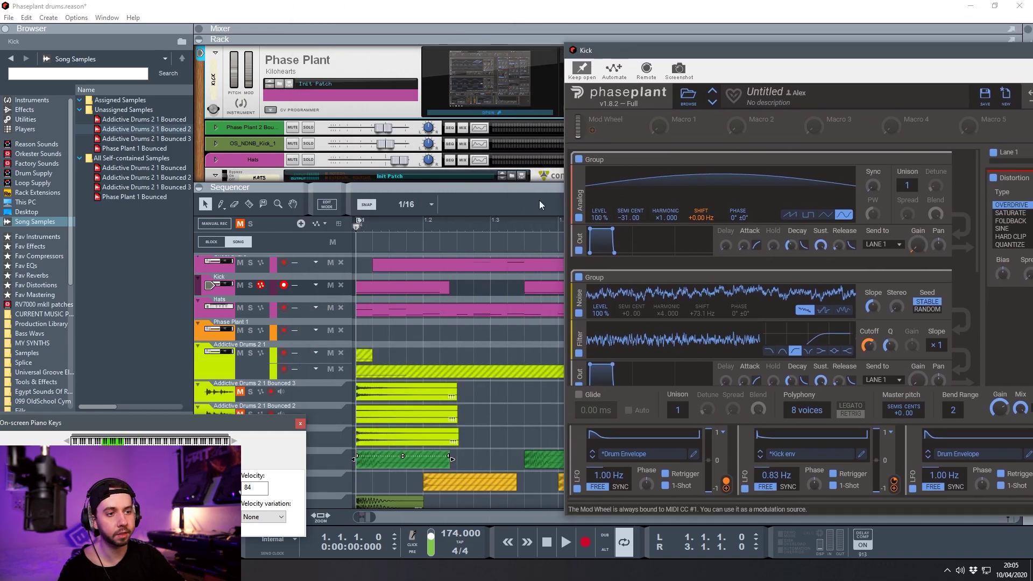
double_click(389, 289)
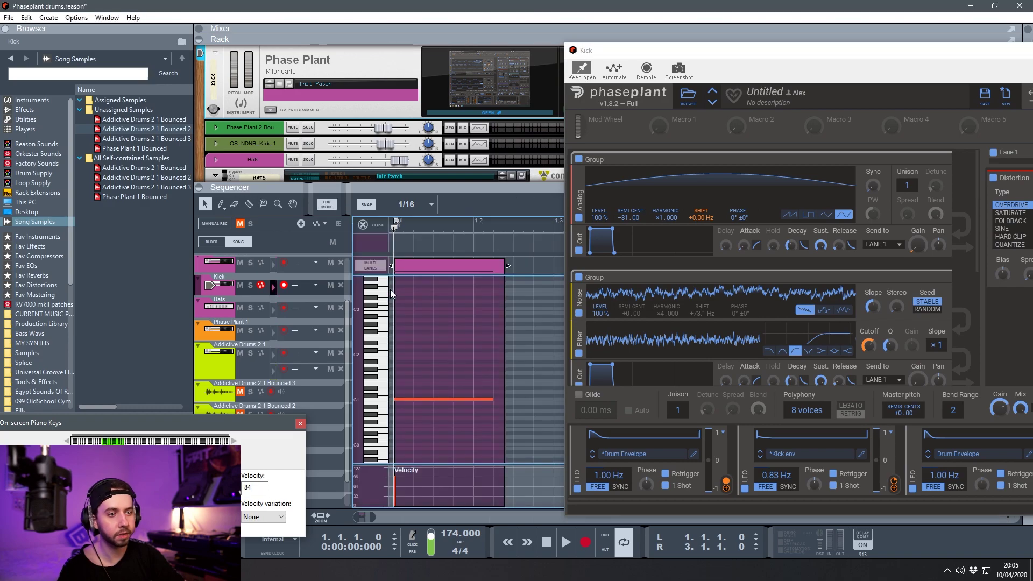
click(363, 223)
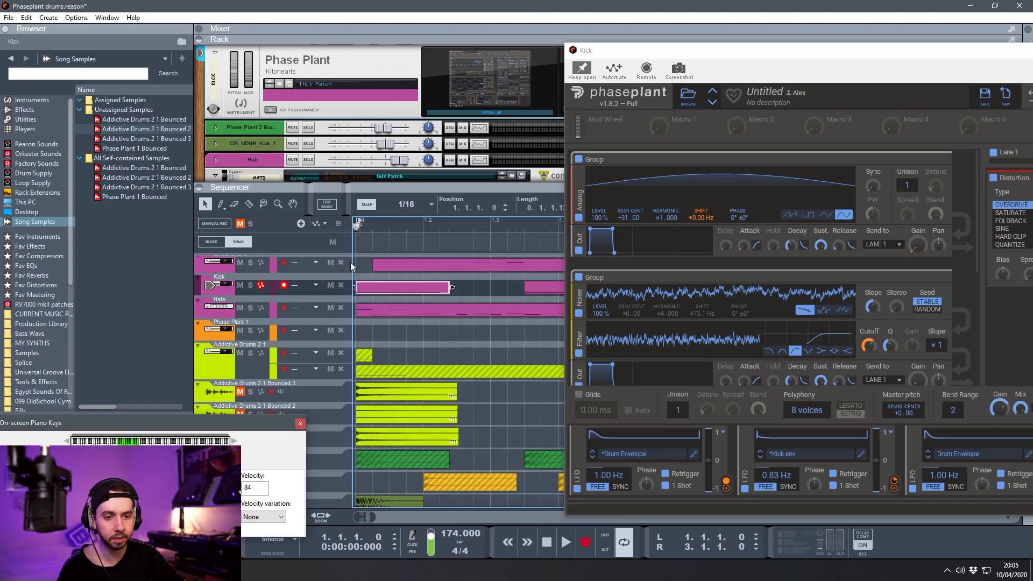
drag(697, 56, 391, 42)
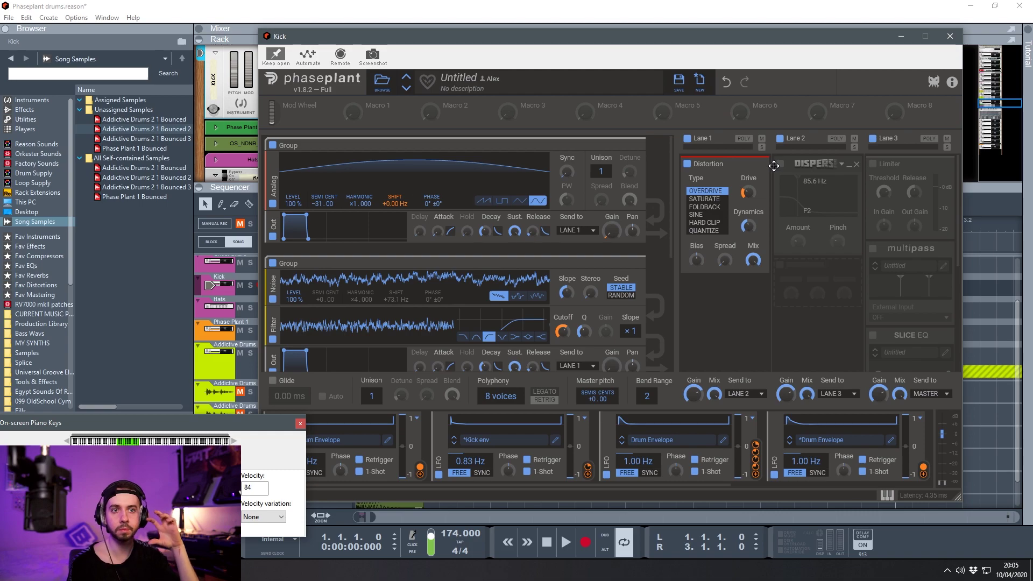
drag(773, 165, 767, 162)
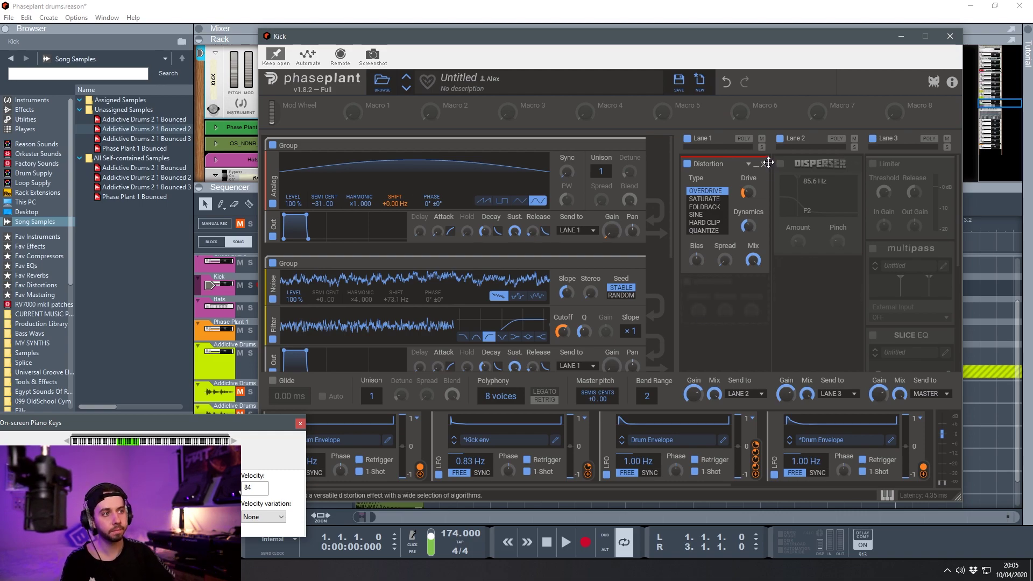
Step: Toggle the Lane 2 Disperser on and off to compare the kick with and without it
drag(768, 162, 780, 169)
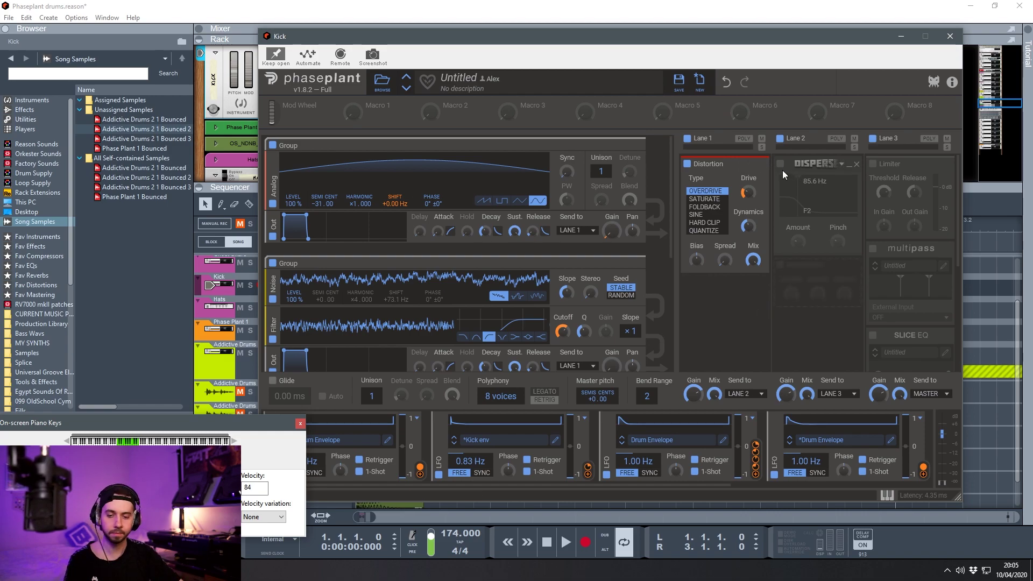
click(781, 165)
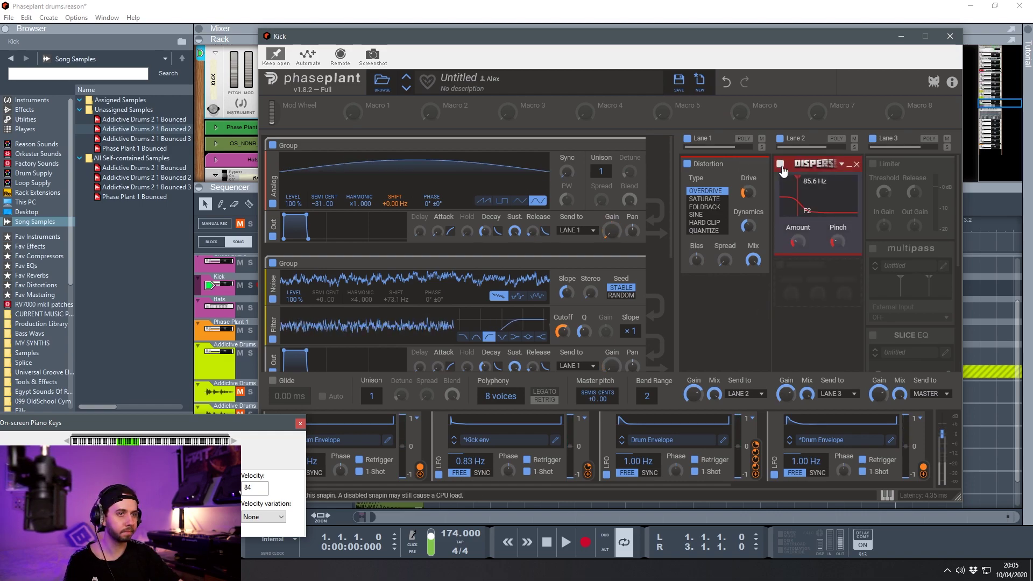
click(781, 165)
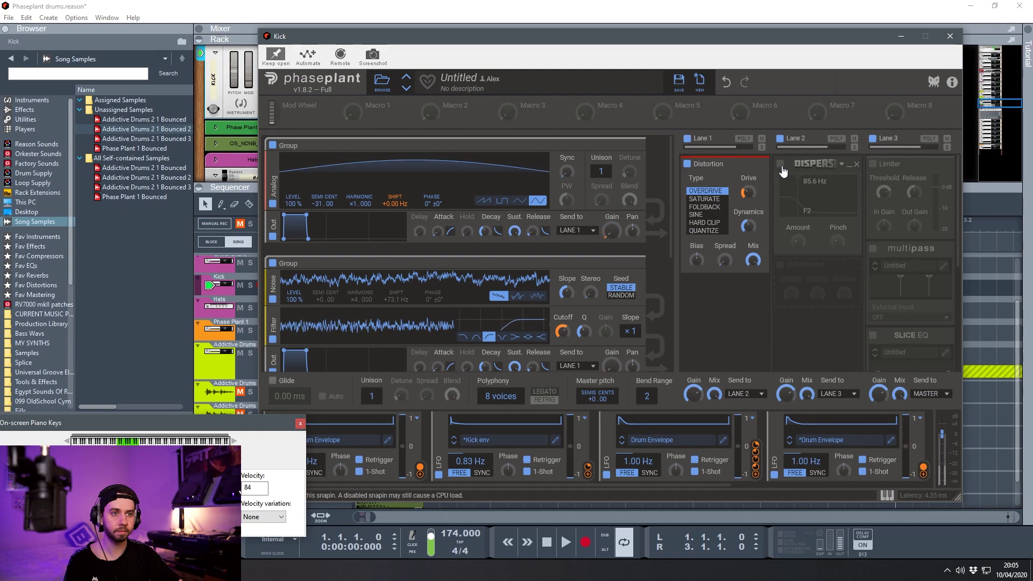
click(780, 166)
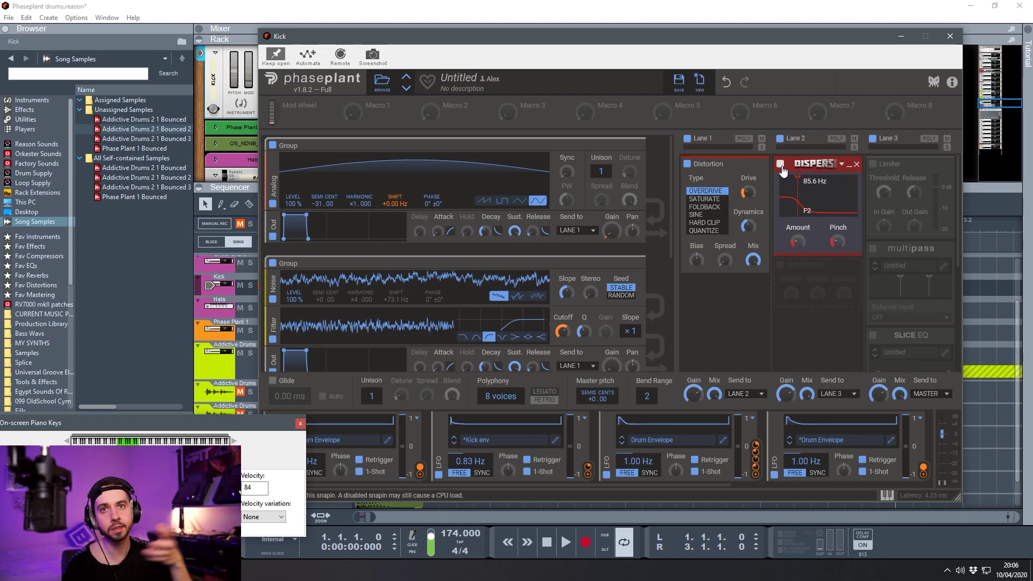
click(780, 164)
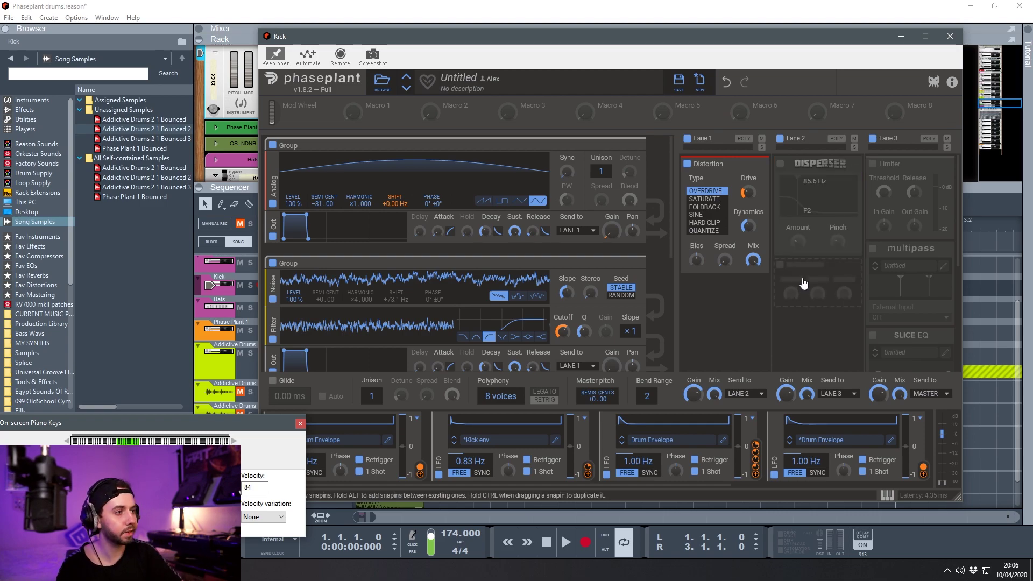
Step: Add a second Disperser below the first in Lane 2 and tune its frequency to about 117 Hz, adjusting its amount and pinch
click(802, 280)
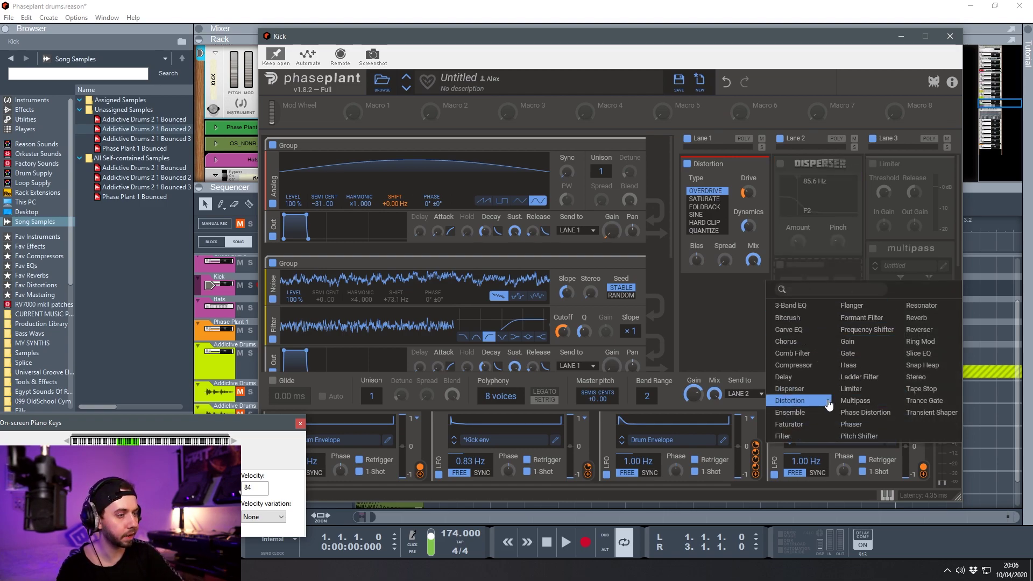
click(796, 389)
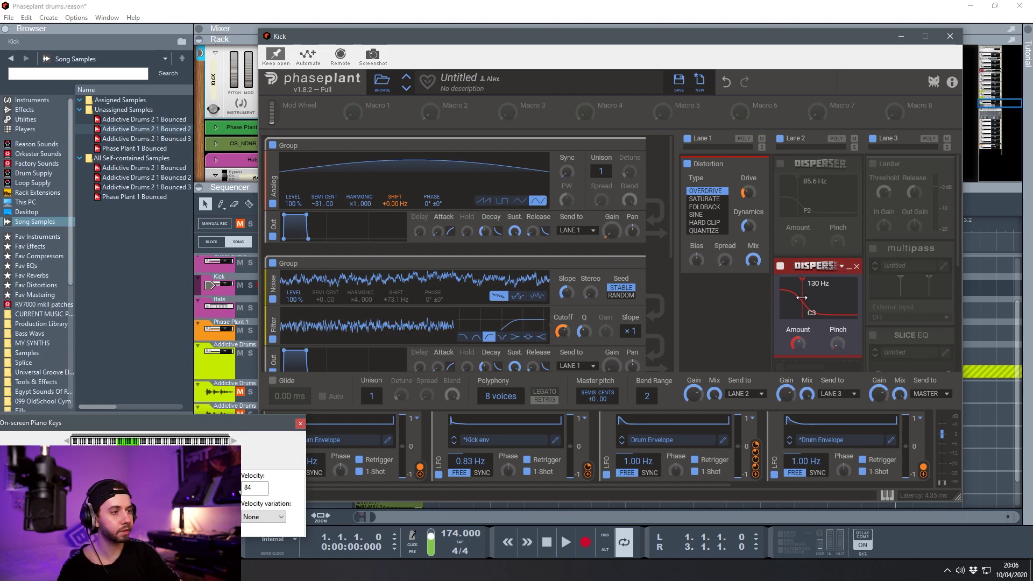
drag(803, 298, 801, 293)
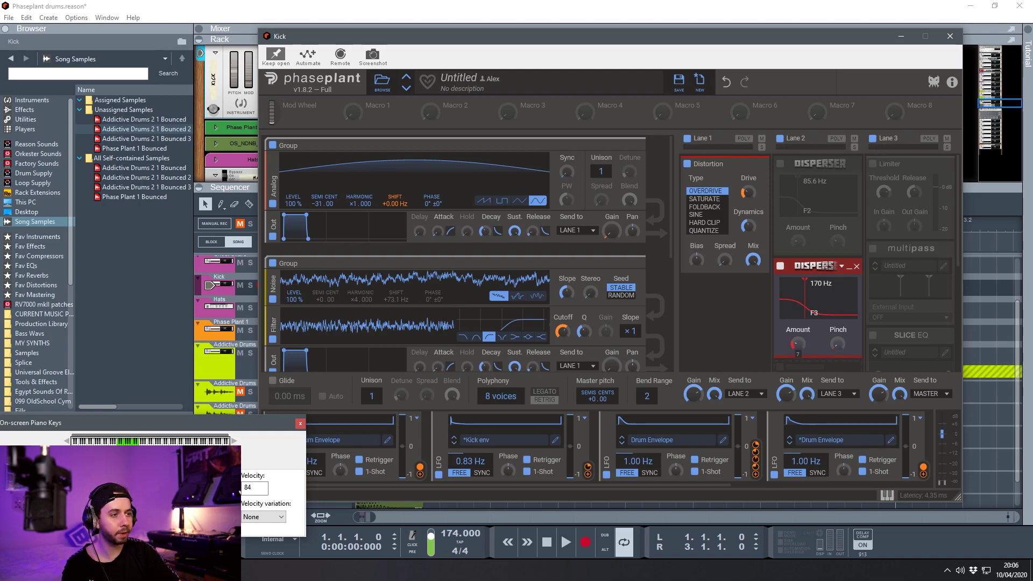
drag(817, 300, 812, 299)
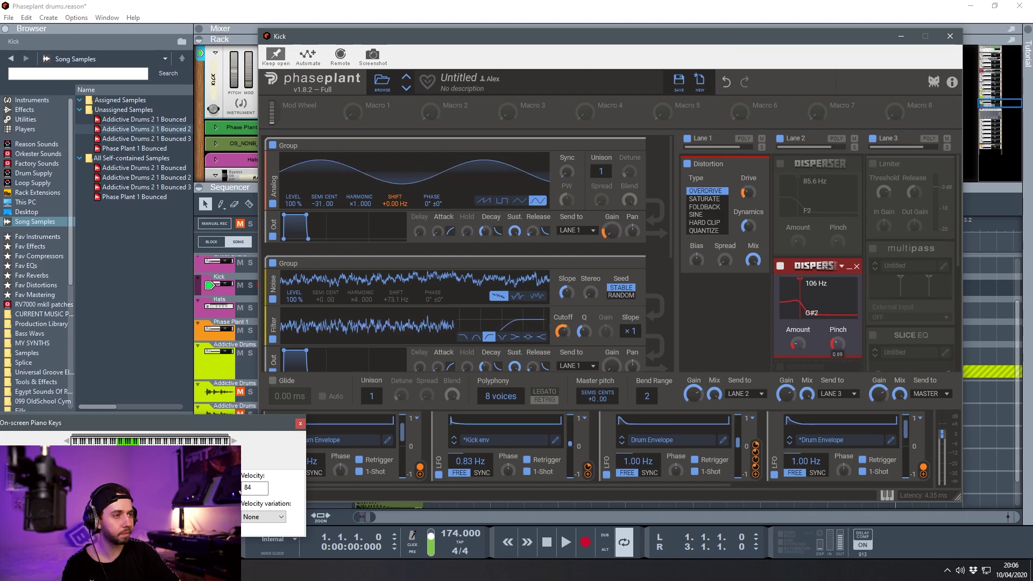
drag(798, 301, 802, 302)
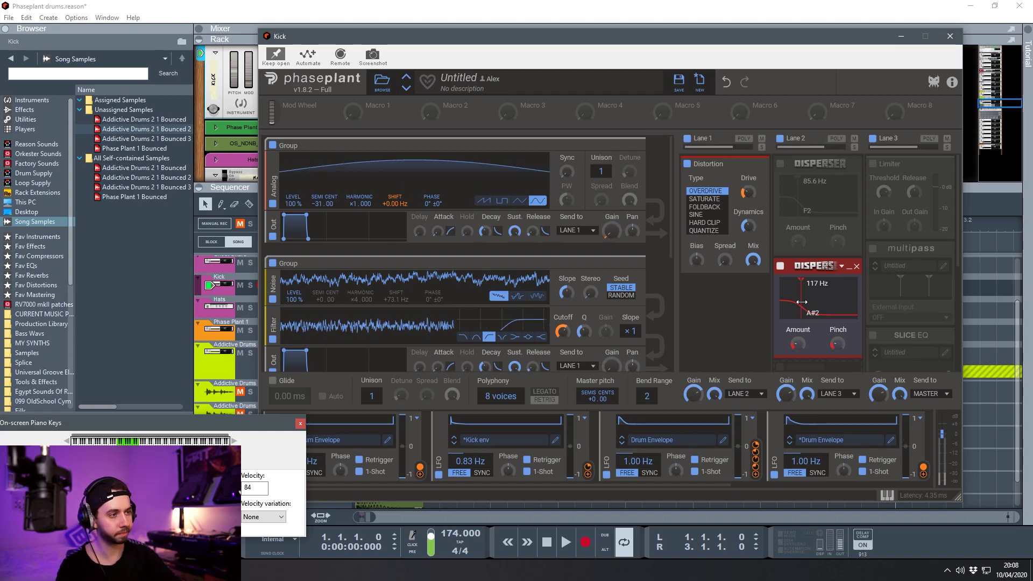
Step: Compare the two Lane 2 Dispersers, leave the original 85.6 Hz one enabled and delete the second one
click(780, 266)
click(780, 266)
click(780, 163)
click(780, 267)
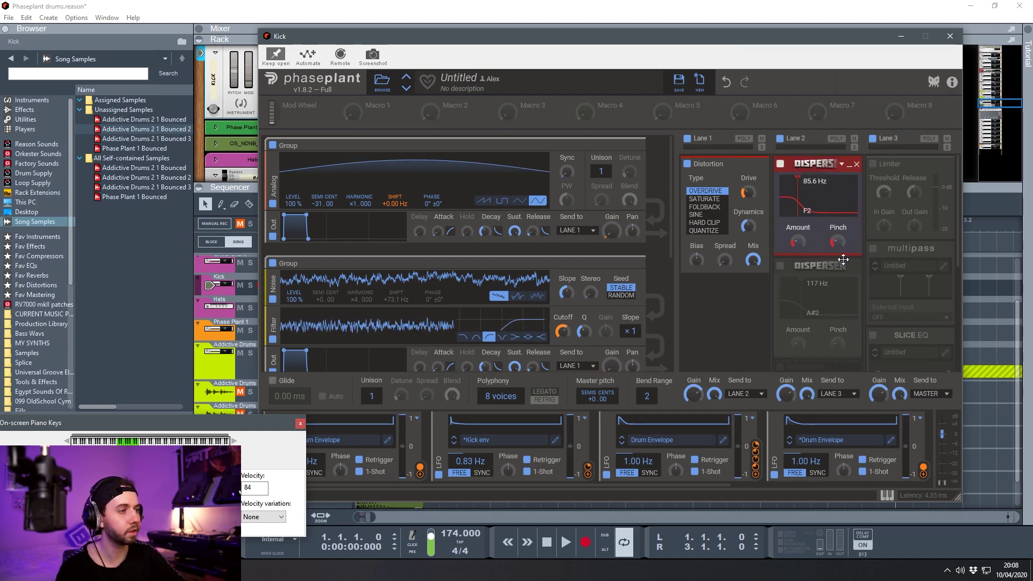
click(860, 264)
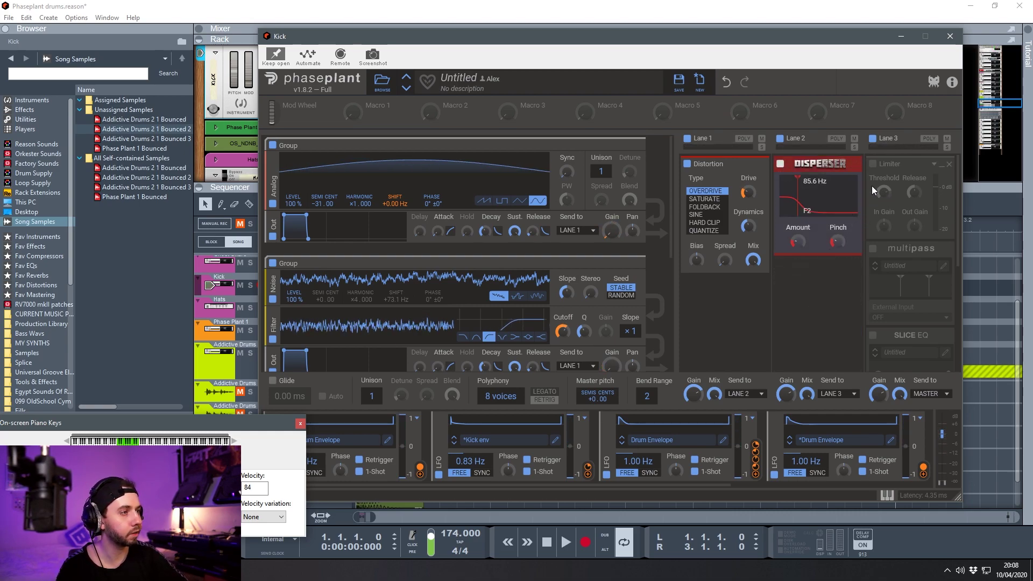
Step: Enable the first Limiter and the Multipass in Lane 3 and open the Multipass editor in a clear spot
click(872, 164)
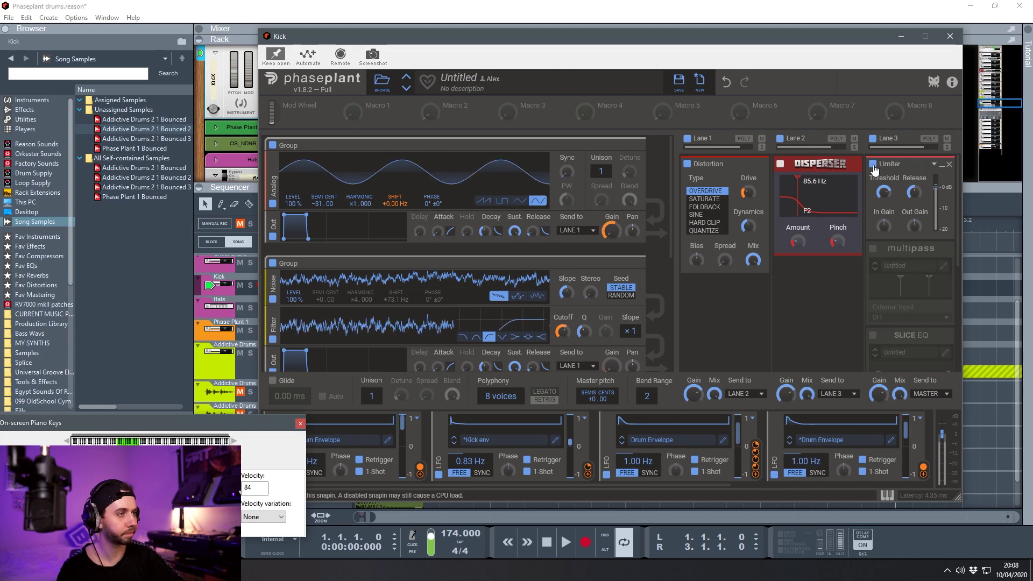
click(873, 165)
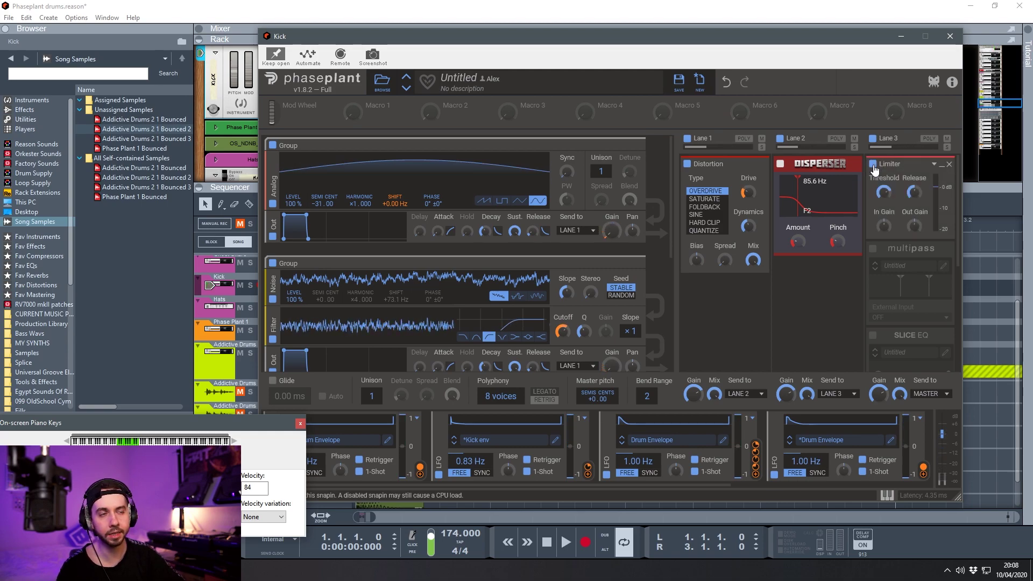
scroll(874, 170, down, 2)
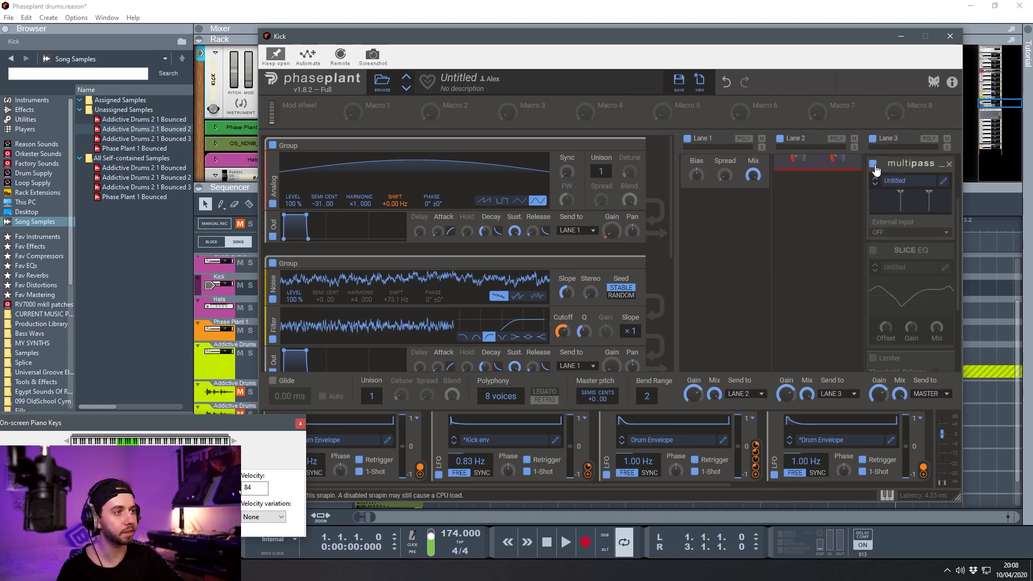
scroll(875, 170, up, 2)
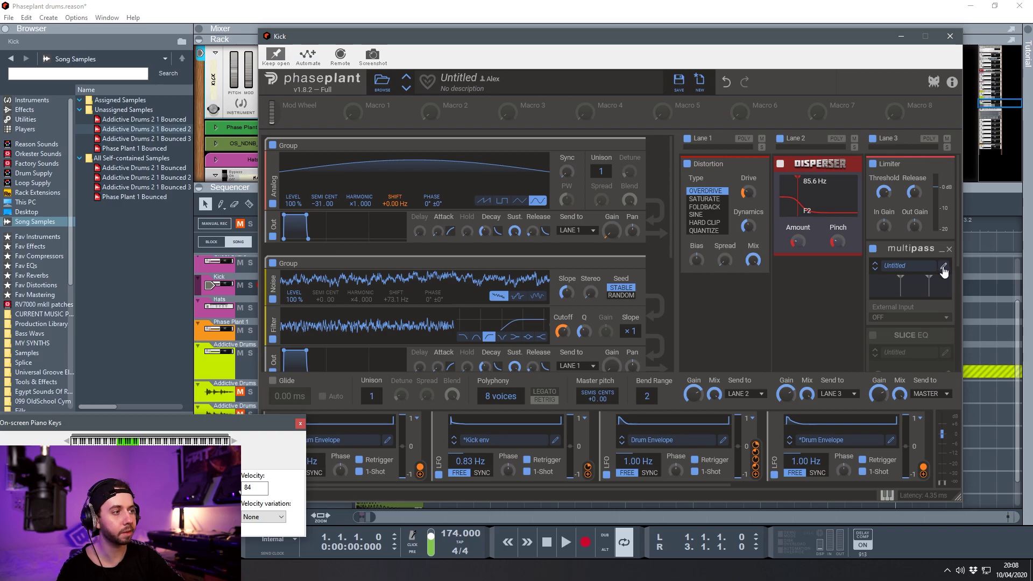
click(943, 267)
drag(376, 99, 332, 71)
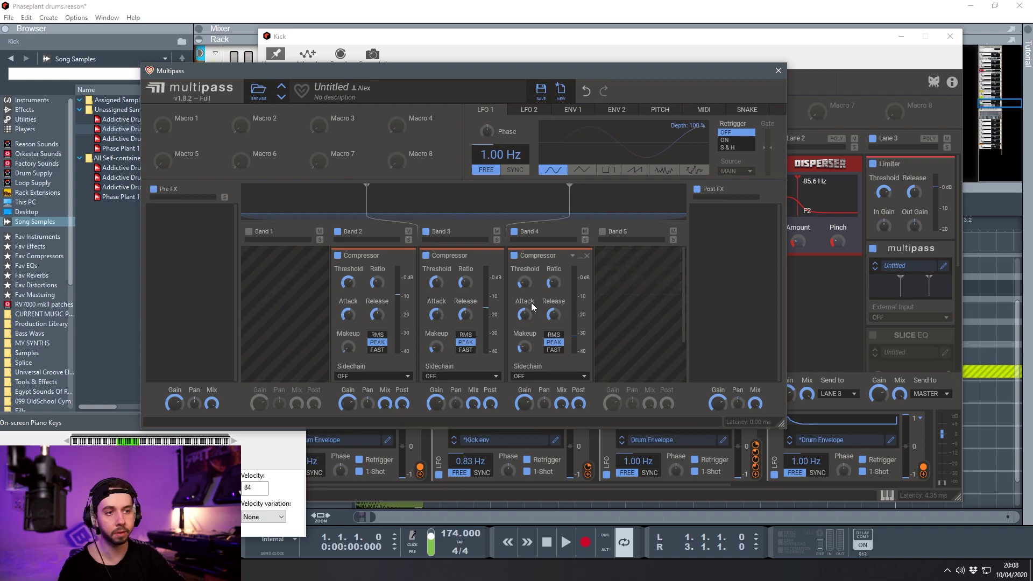
Step: Bypass the compressors on Bands 2, 3 and 4 and audition Band 2 soloed with its compressor off and on
click(338, 255)
click(426, 255)
click(514, 255)
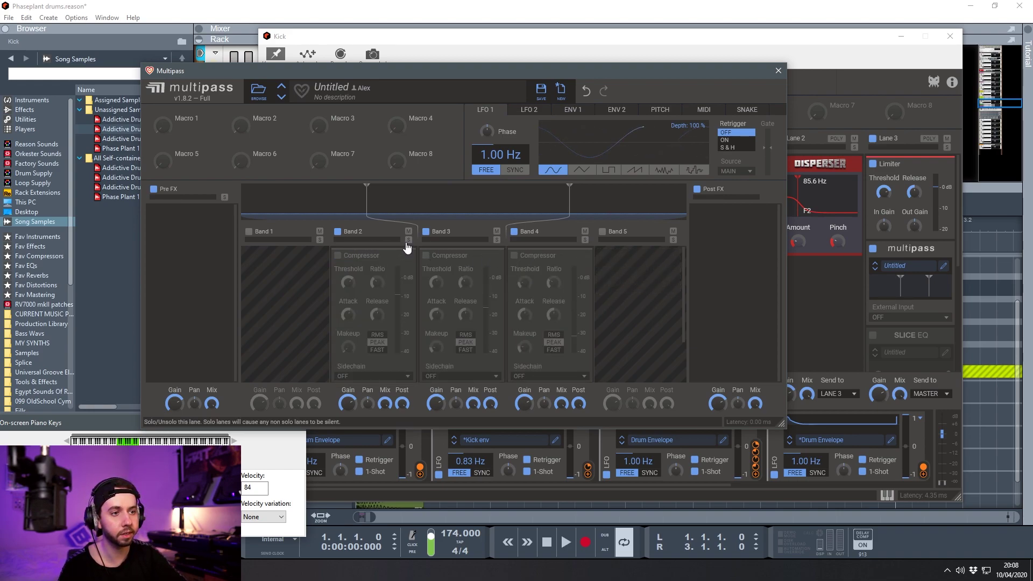
click(337, 256)
click(337, 255)
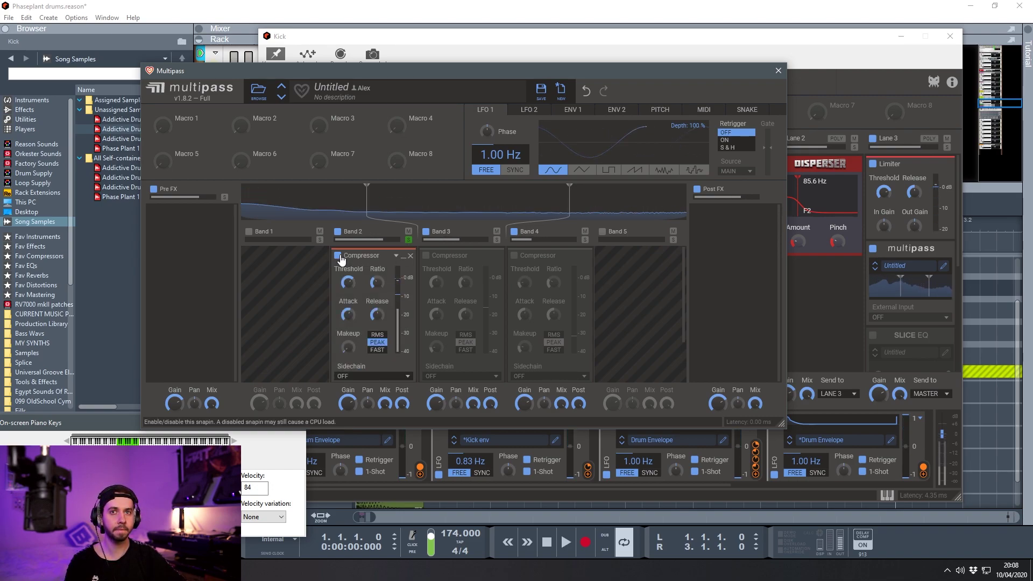
click(337, 255)
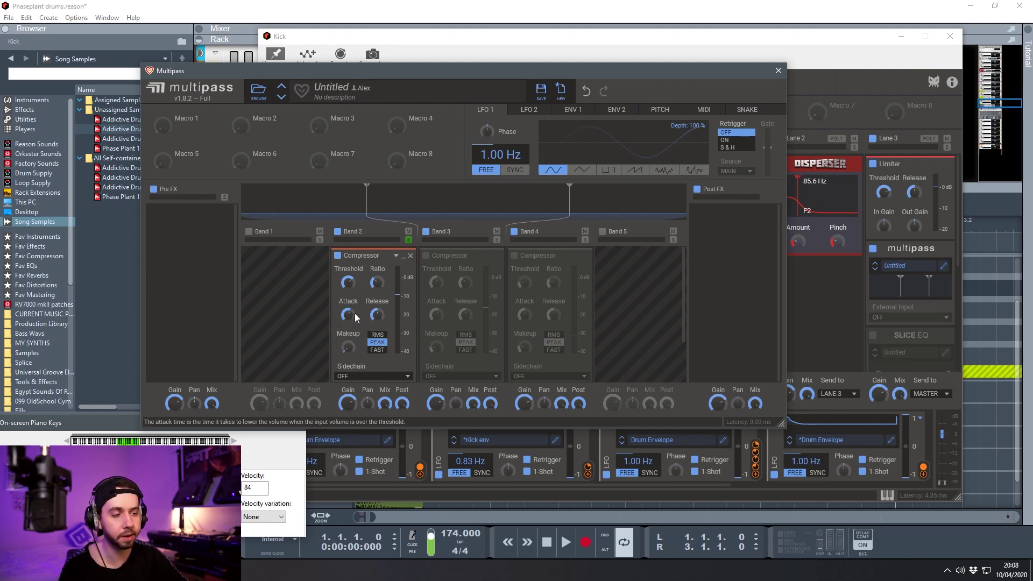
click(372, 286)
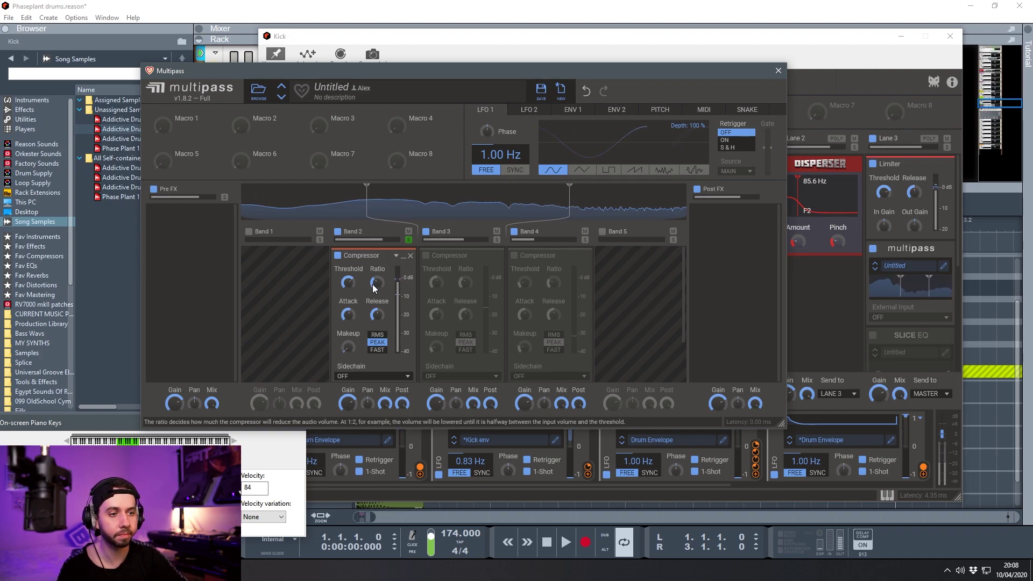
Step: Solo Bands 3 and 4 in turn while re-enabling their compressors, clear the solo and close the Multipass editor
click(497, 240)
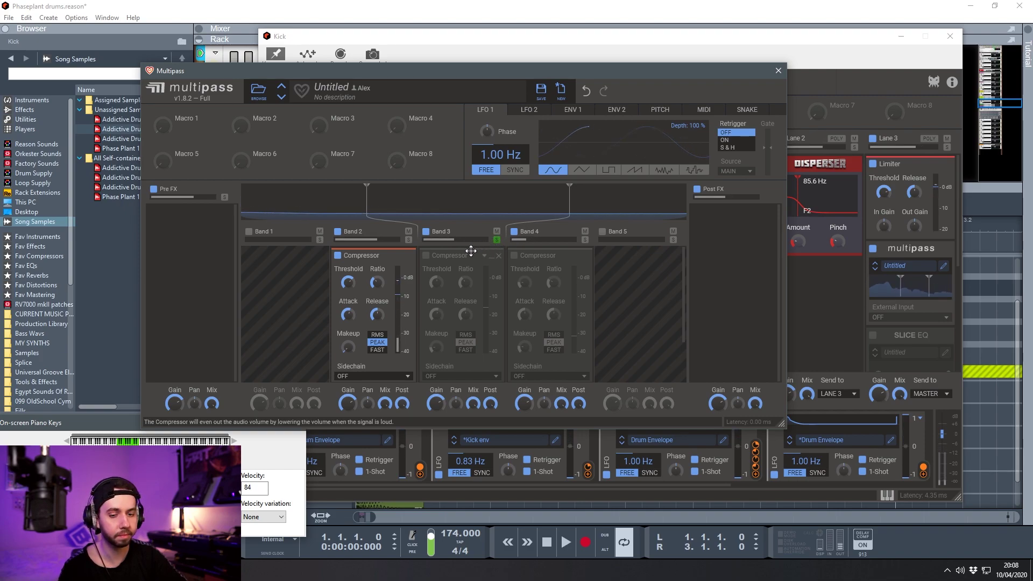
click(427, 258)
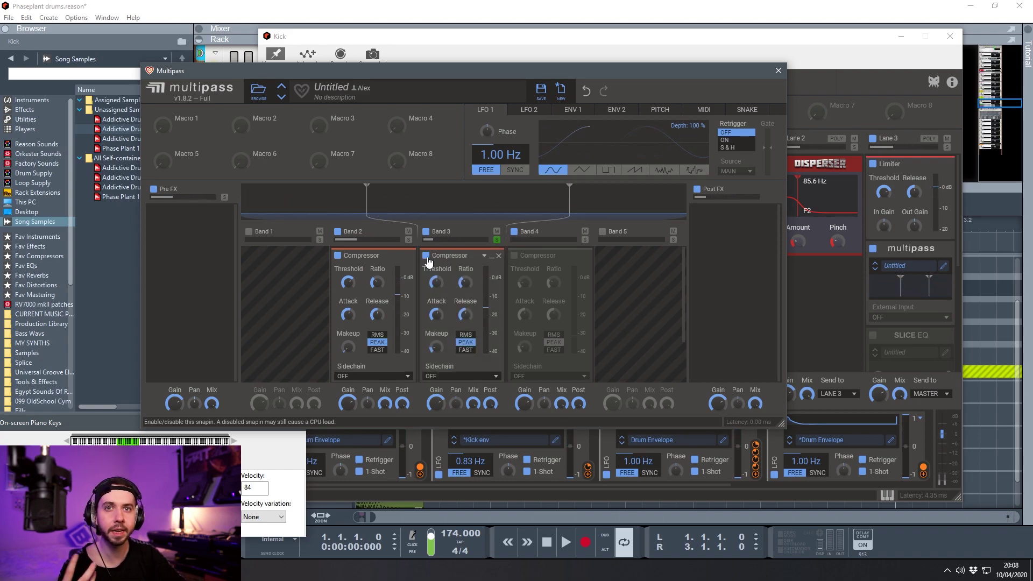
click(586, 240)
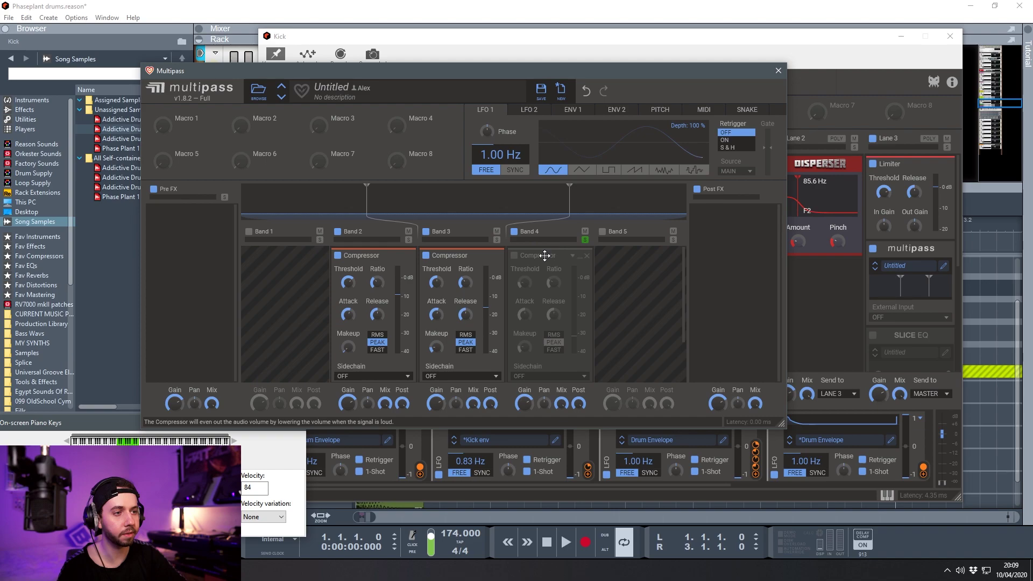
click(514, 256)
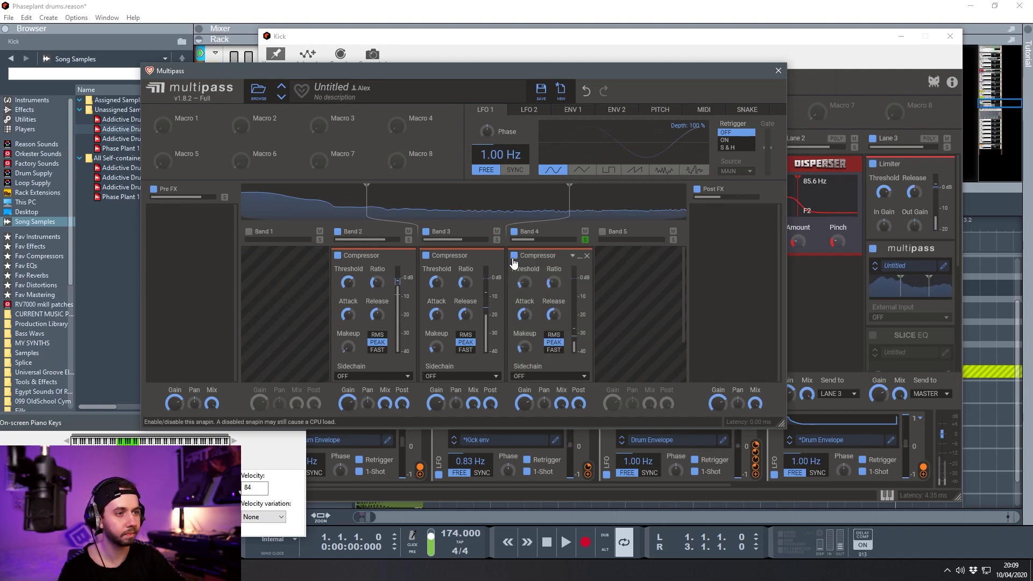
click(585, 241)
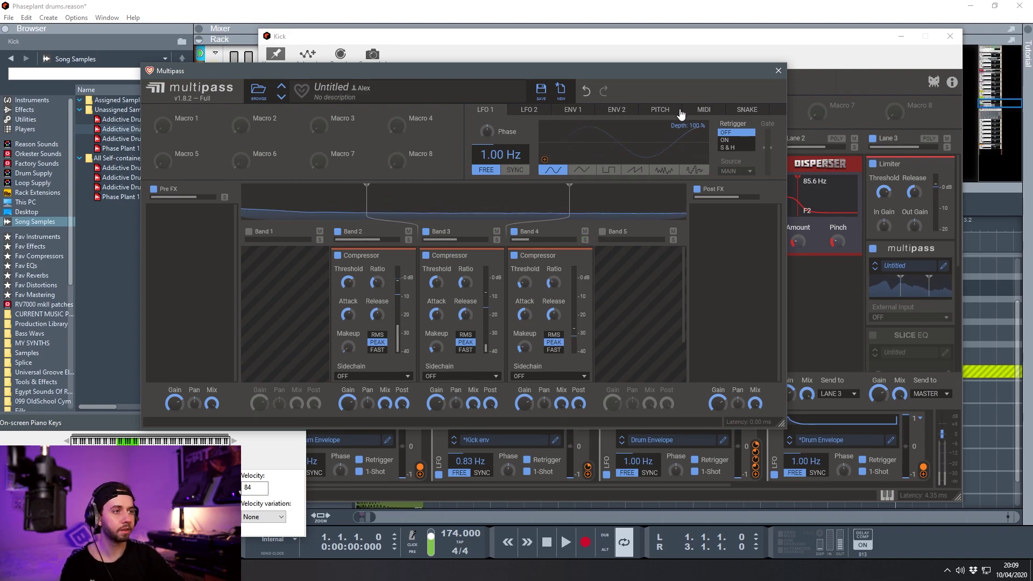
click(778, 72)
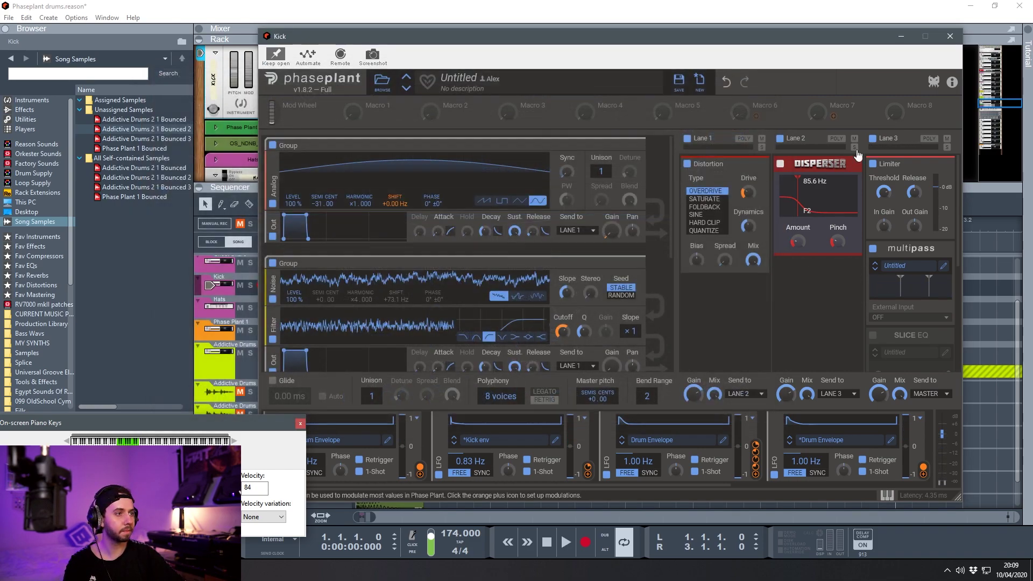
Step: Toggle the Lane 3 Multipass off and on repeatedly to compare its effect on the kick
click(873, 251)
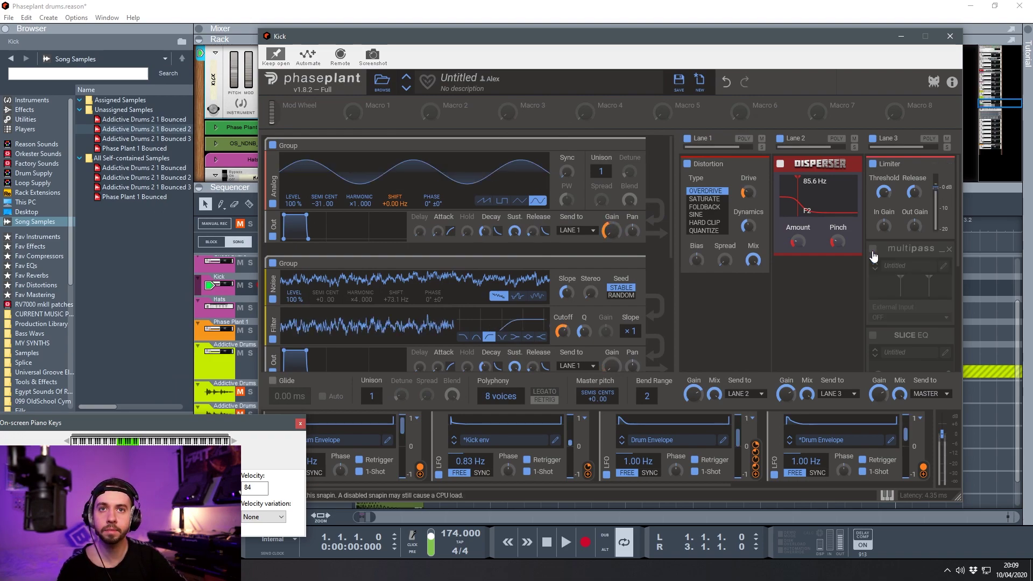
click(872, 250)
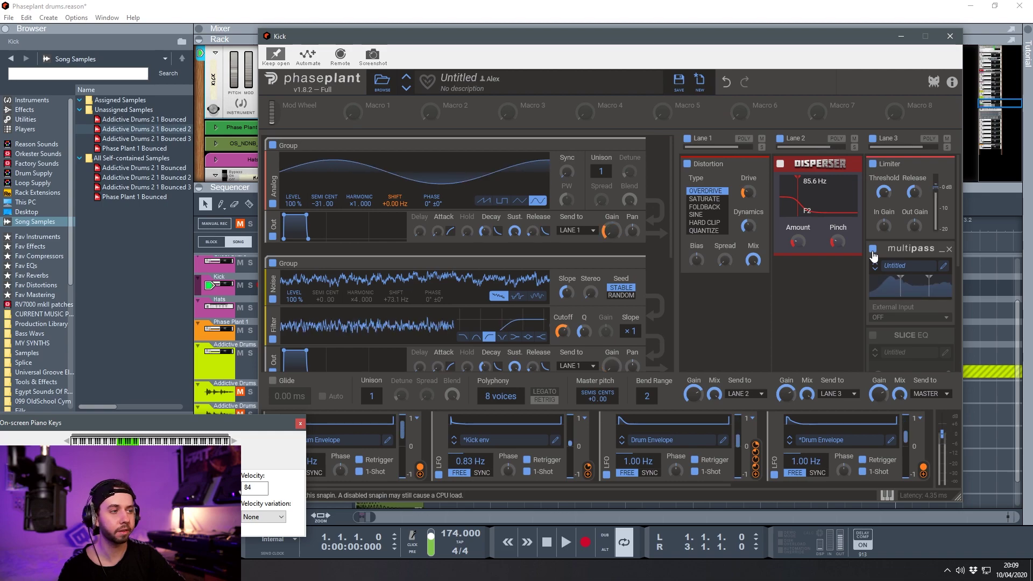
click(872, 251)
click(872, 251)
click(872, 251)
click(872, 251)
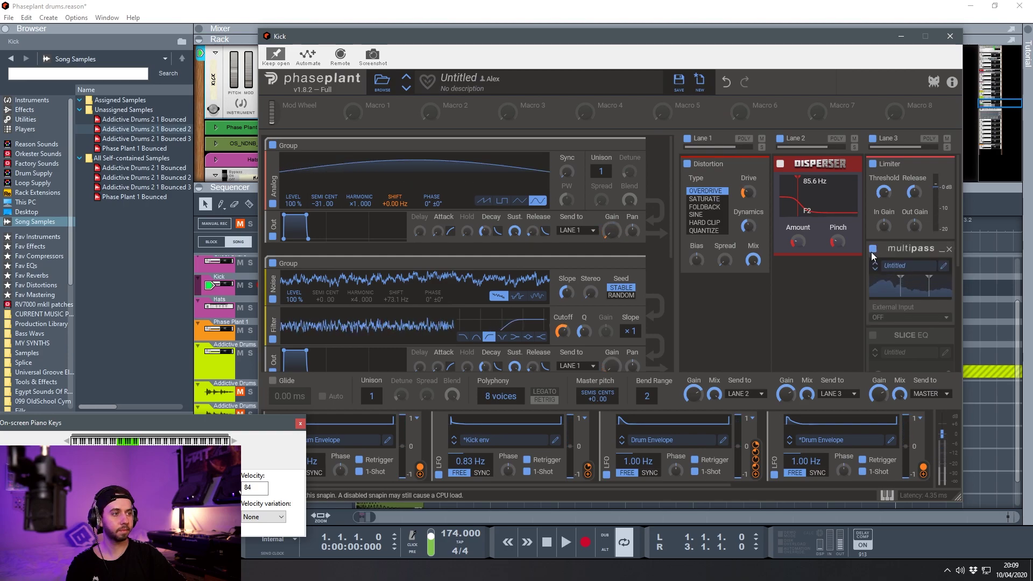
Step: Enable the Slice EQ in Lane 3, open its editor and show its list of filters
scroll(872, 255, down, 2)
click(872, 222)
click(942, 241)
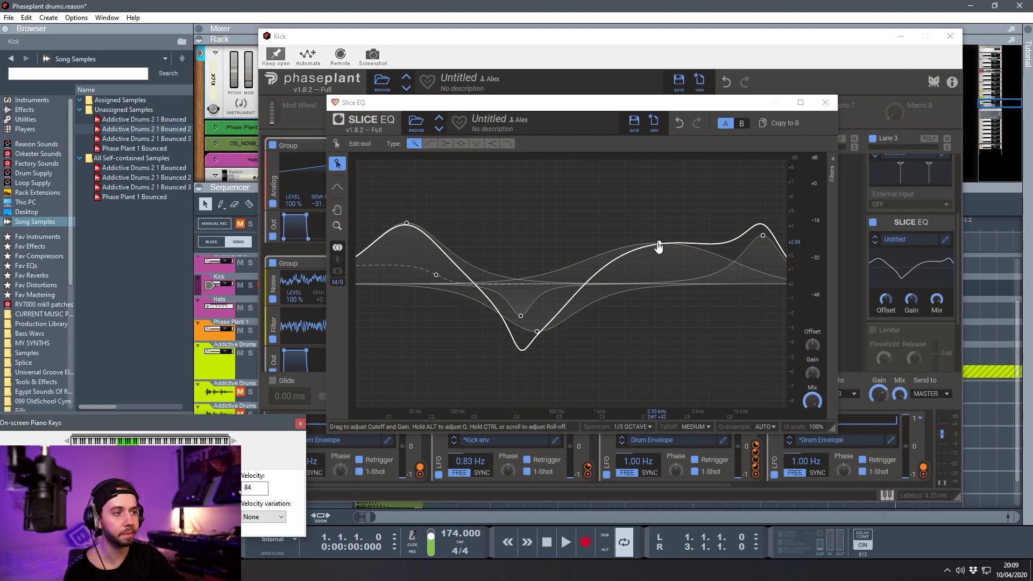
click(834, 163)
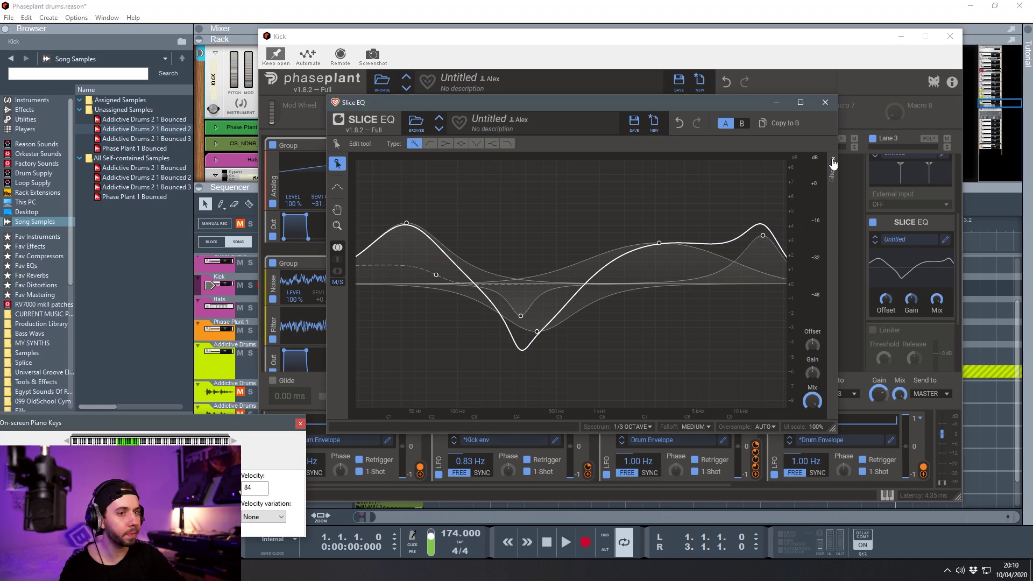
click(834, 162)
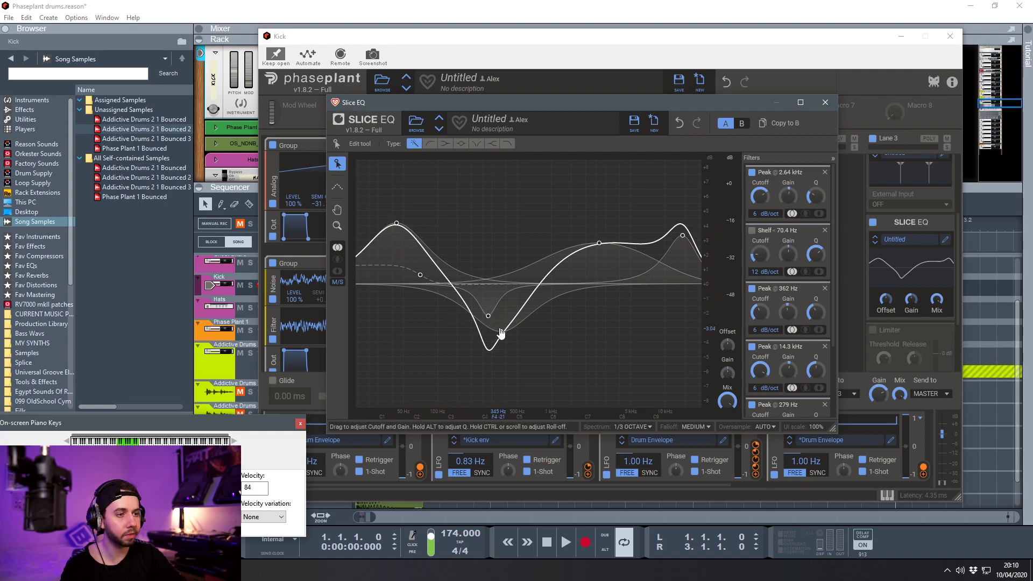
Step: Select the 279 Hz peak filter in the Slice EQ and toggle it off and on to check its effect
click(488, 316)
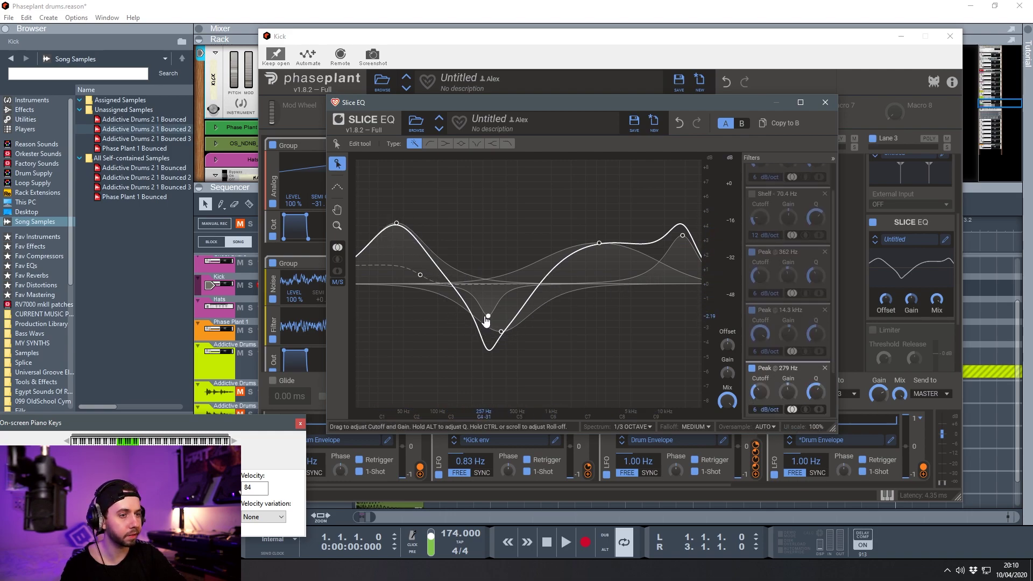
click(753, 369)
click(753, 369)
click(753, 369)
click(753, 369)
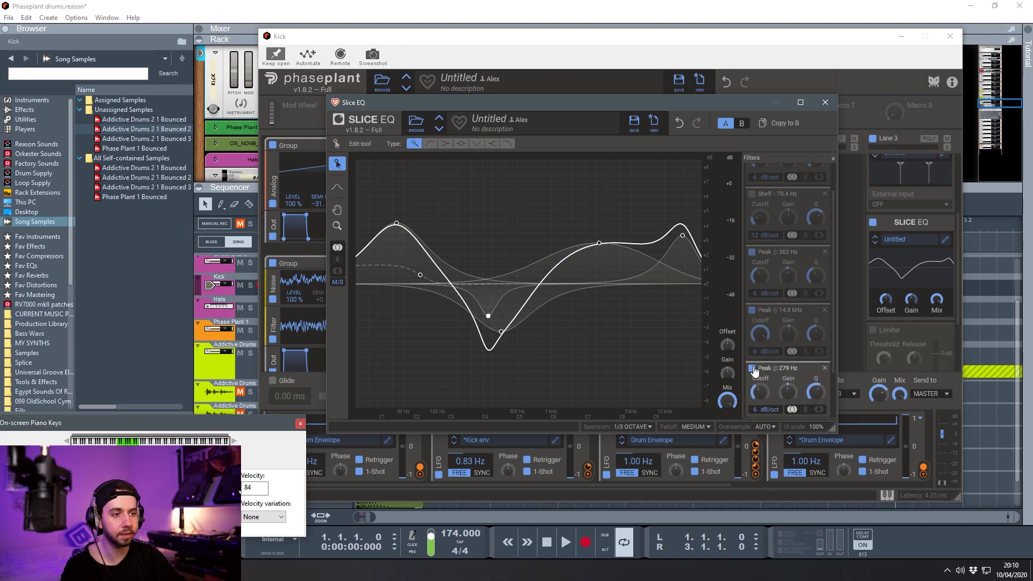
Step: Hide the Slice EQ's filter list and toggle the whole Slice EQ off and on repeatedly to compare its effect
click(832, 159)
click(873, 223)
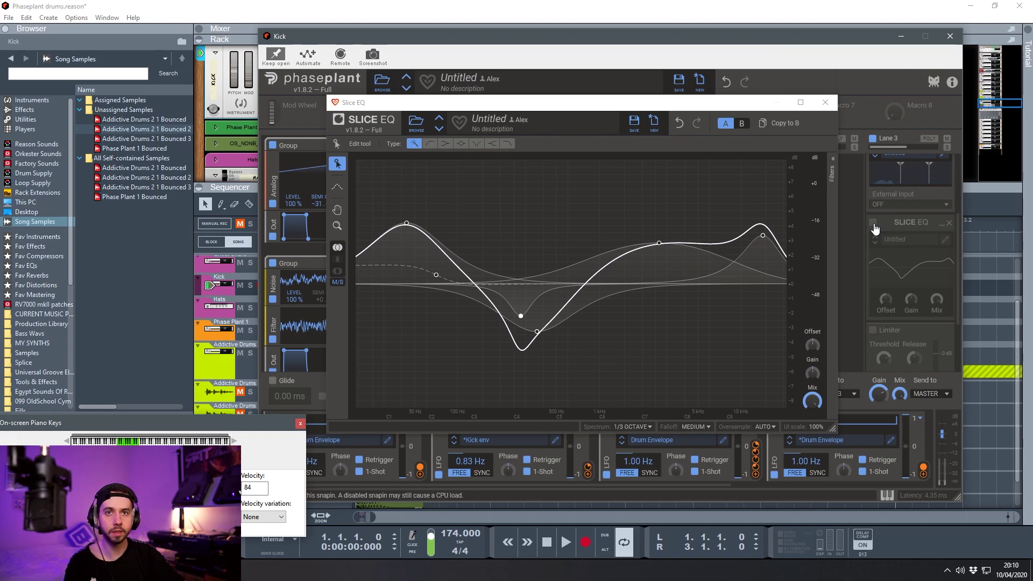
click(873, 223)
click(872, 224)
click(872, 224)
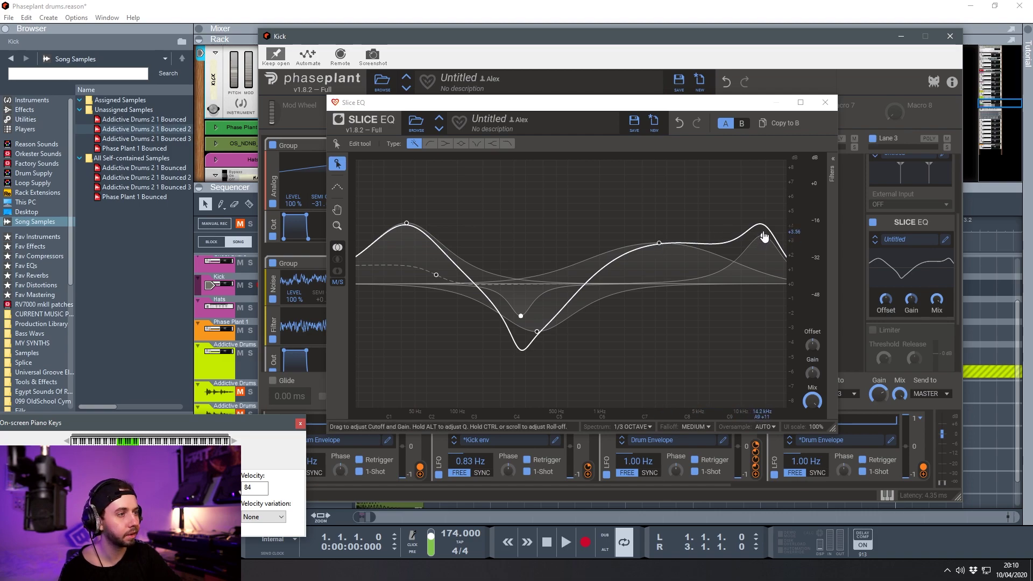
Step: Close the Slice EQ editor and enable the Limiter at the end of Lane 3
click(844, 200)
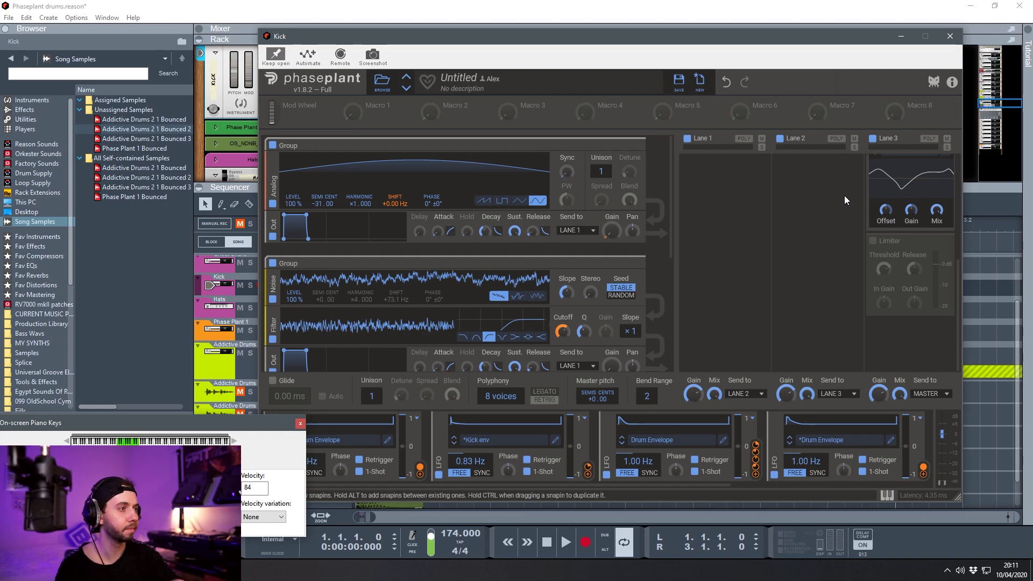
click(873, 241)
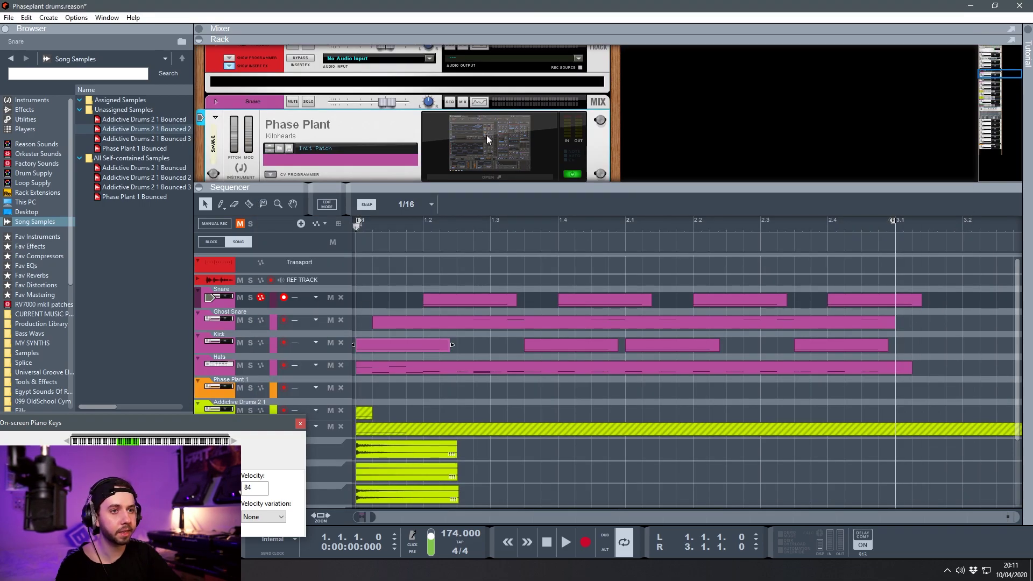
Step: Open the Snare track's Phase Plant and disable effect Lanes 1, 2 and 3
click(487, 139)
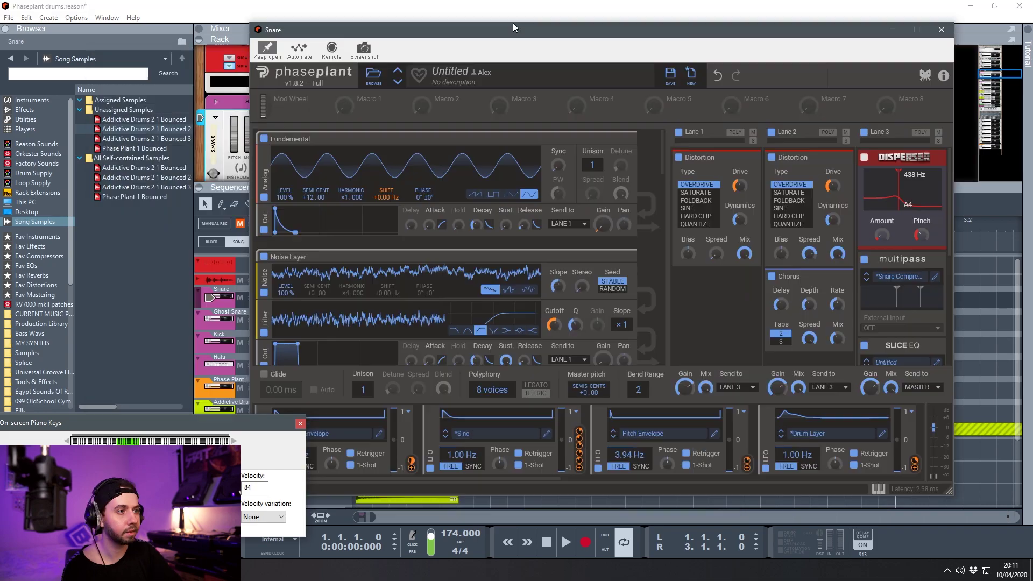
click(771, 132)
click(864, 131)
scroll(913, 256, down, 2)
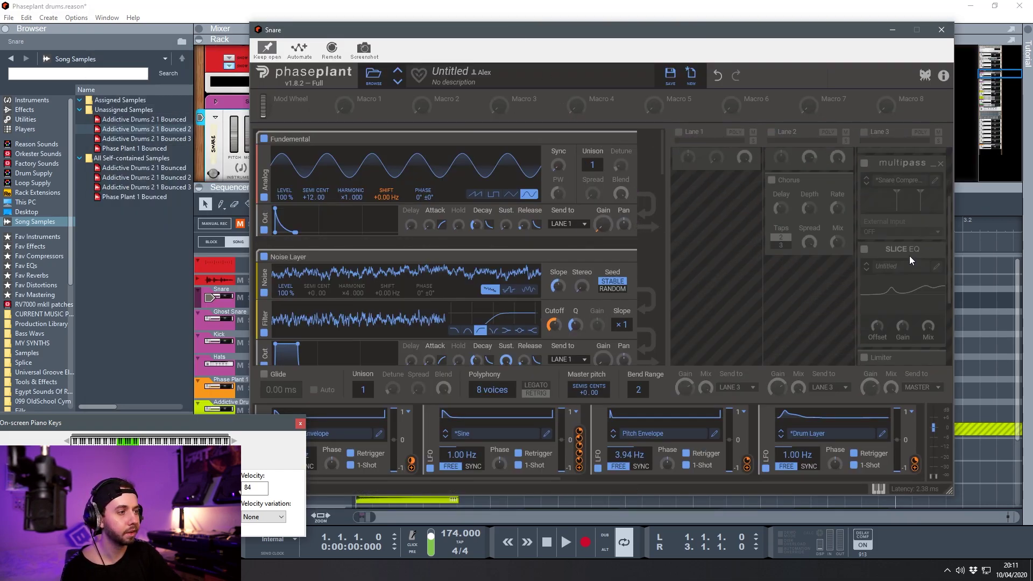
Step: Disable every generator group of the snare except Fundamental, including the Noise, Acoustic and Clap layers and the unnamed groups below them
click(264, 256)
scroll(302, 242, down, 5)
click(264, 256)
click(264, 138)
scroll(270, 161, down, 3)
click(263, 246)
scroll(269, 243, down, 3)
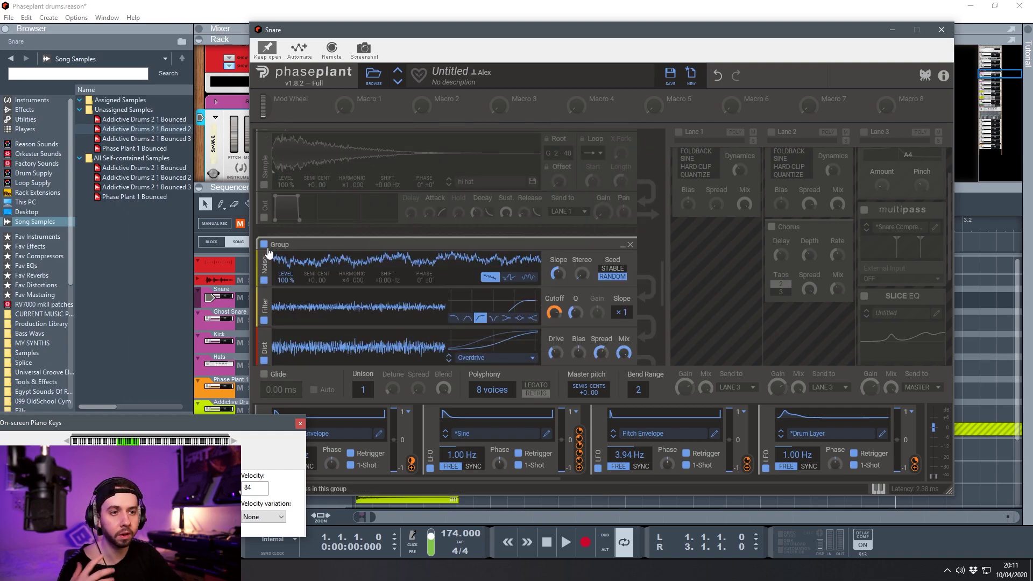
click(264, 257)
scroll(275, 243, down, 3)
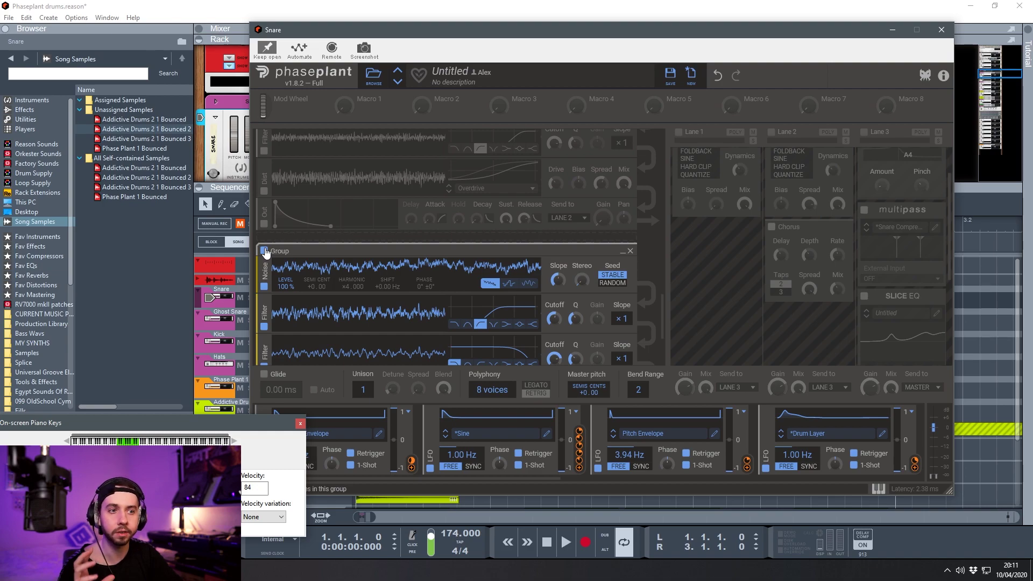
click(264, 251)
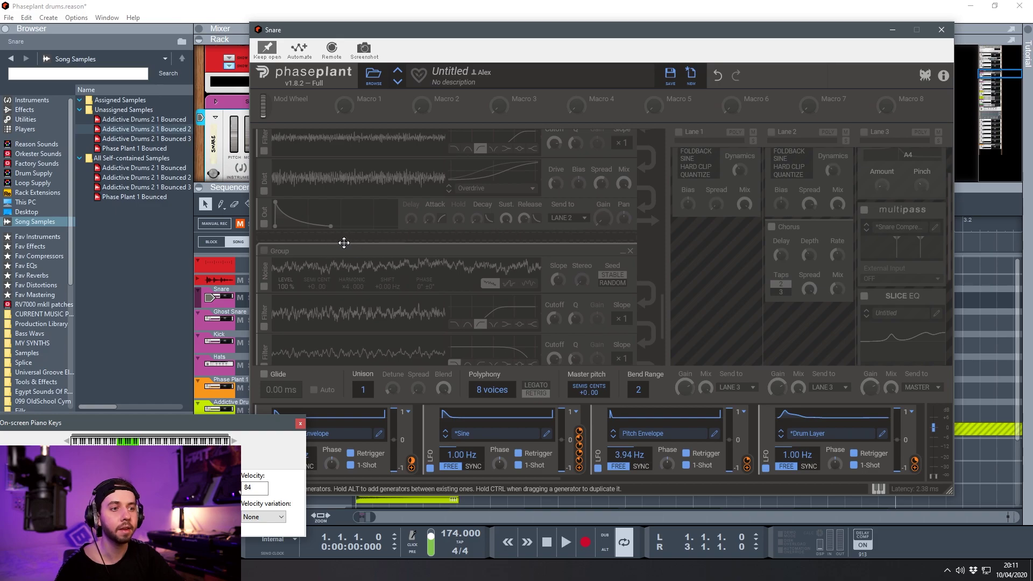
Step: Examine the Drum Envelope and Pitch Envelope curves in the LFO Editor and close each one
scroll(349, 253, down, 3)
scroll(370, 262, up, 5)
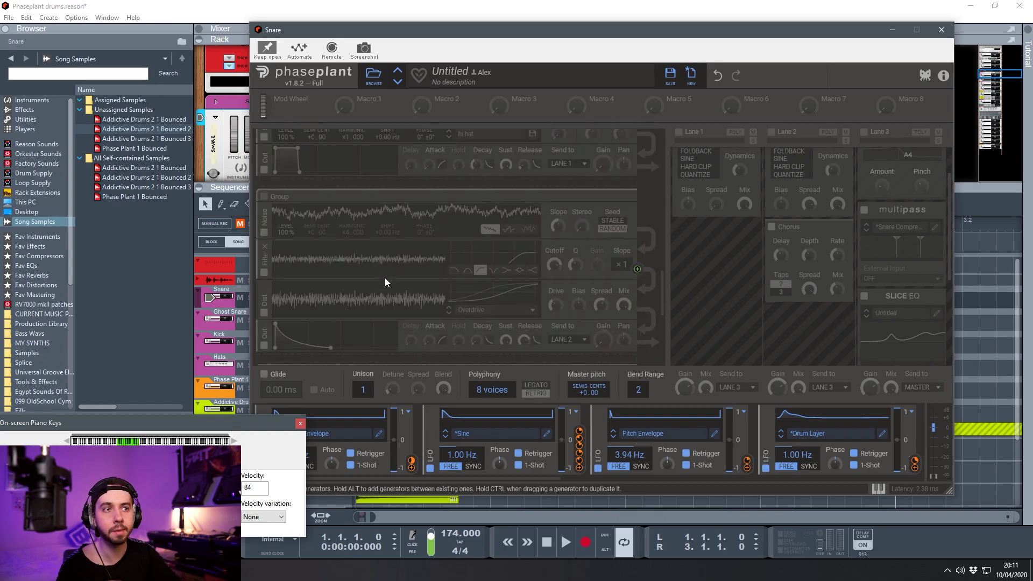
scroll(385, 280, down, 5)
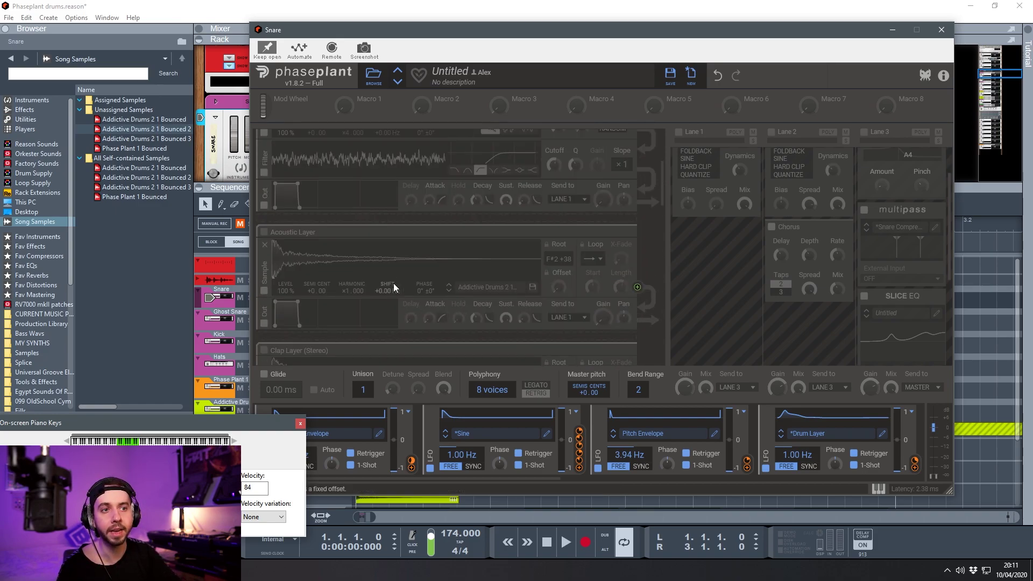
scroll(376, 276, up, 3)
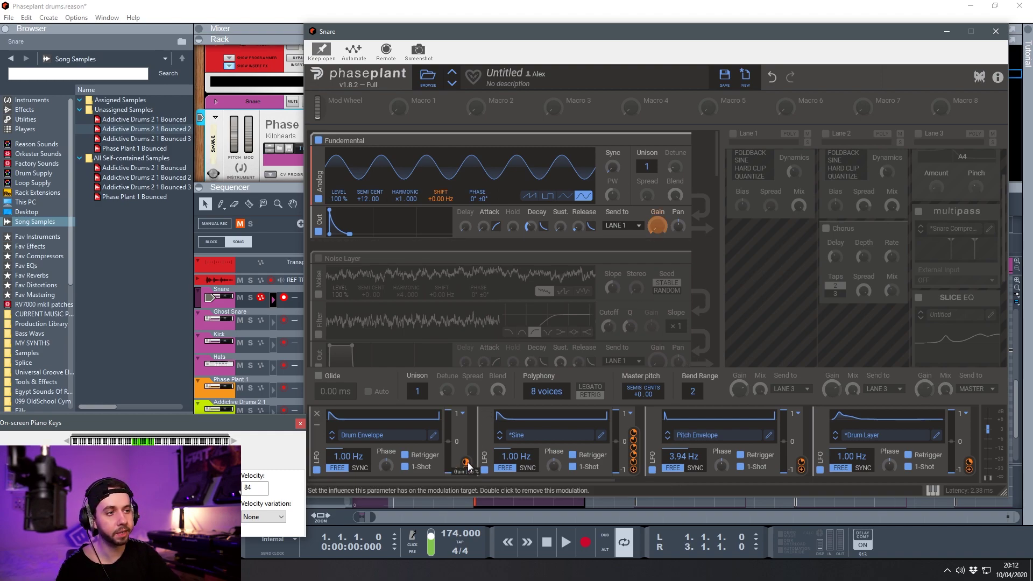
click(433, 434)
drag(395, 169, 460, 174)
click(893, 171)
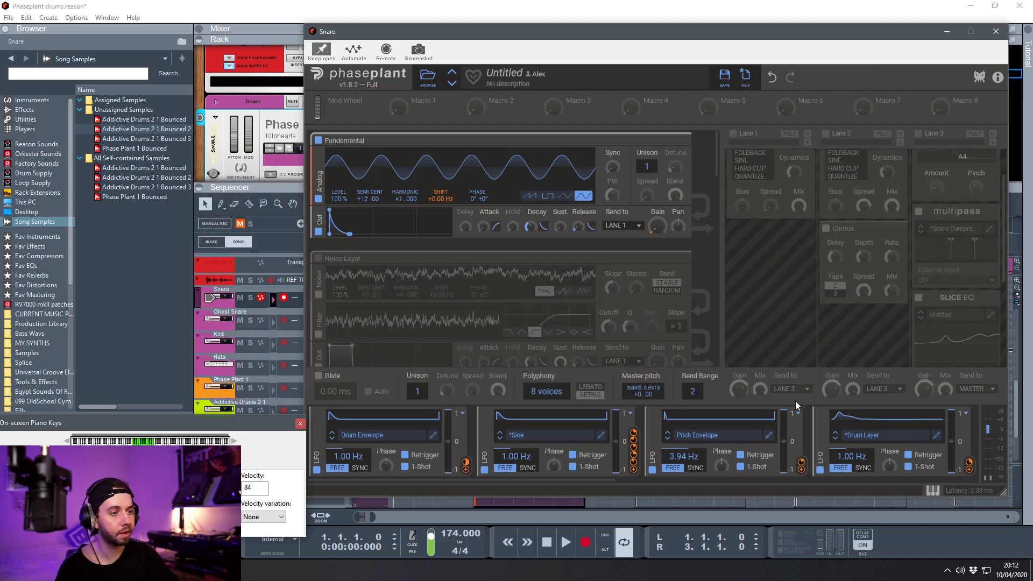
click(770, 436)
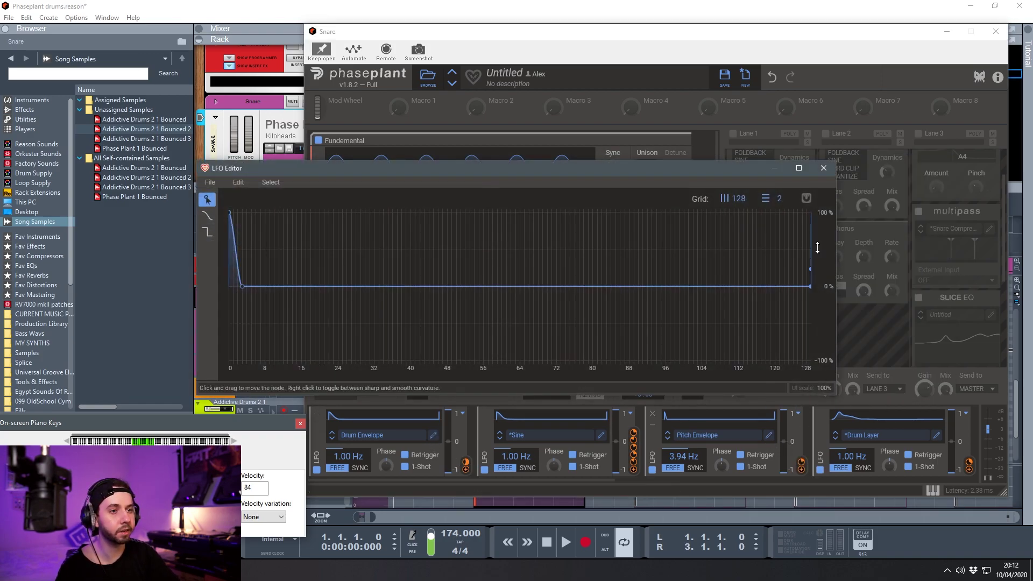
click(825, 166)
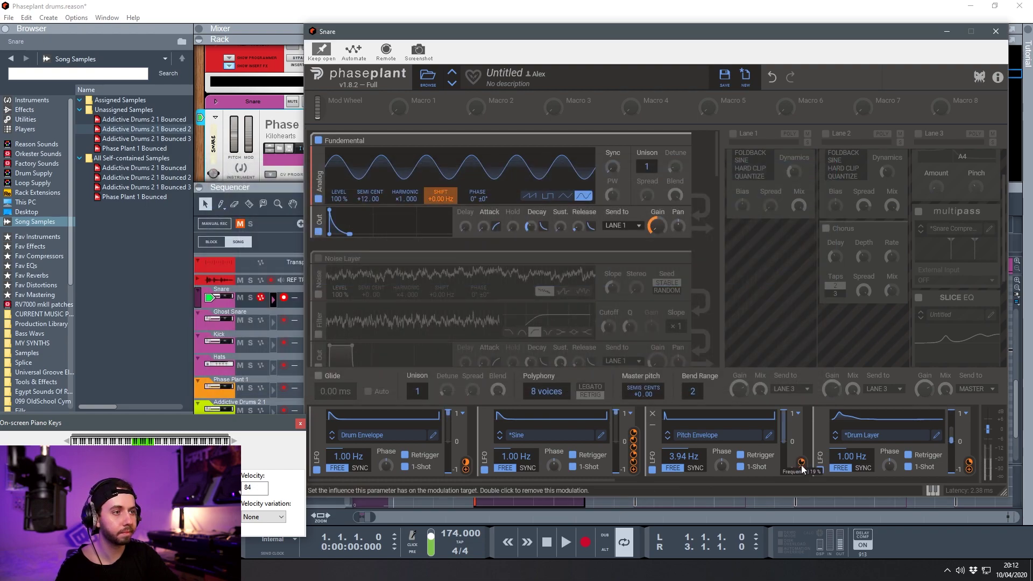
Step: Enable the Noise Layer and bring its output gain modulation into view
scroll(321, 206, down, 1)
click(319, 202)
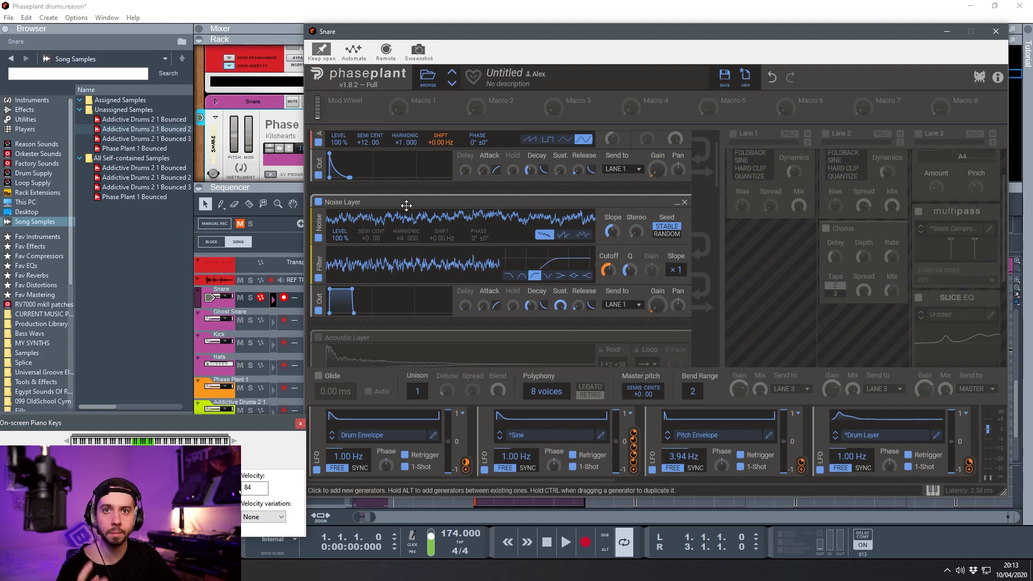
scroll(560, 232, down, 1)
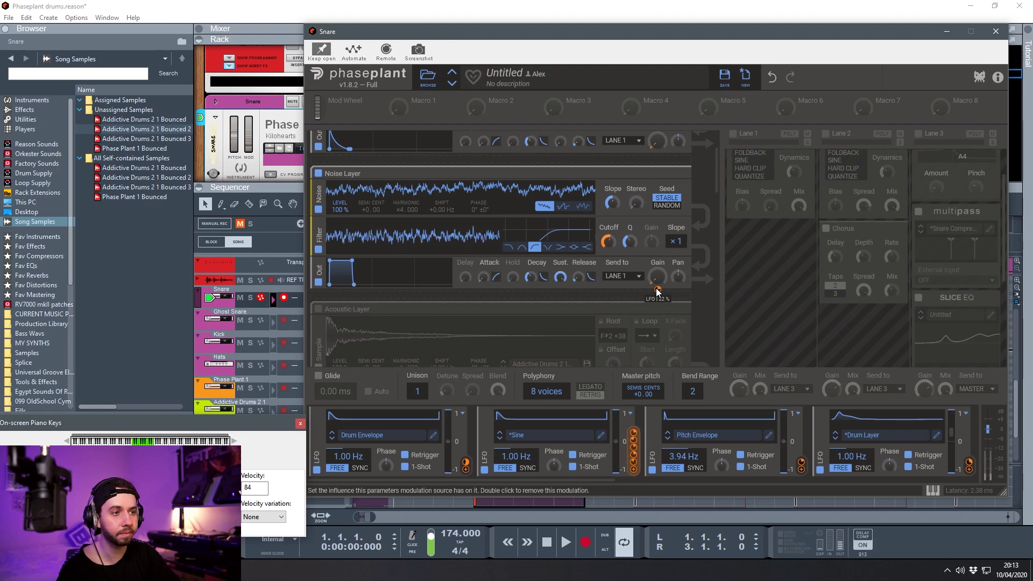
Step: Enable the Acoustic Layer and select the first unassigned Addictive Drums 2 1 Bounced sample in the browser
scroll(322, 221, down, 3)
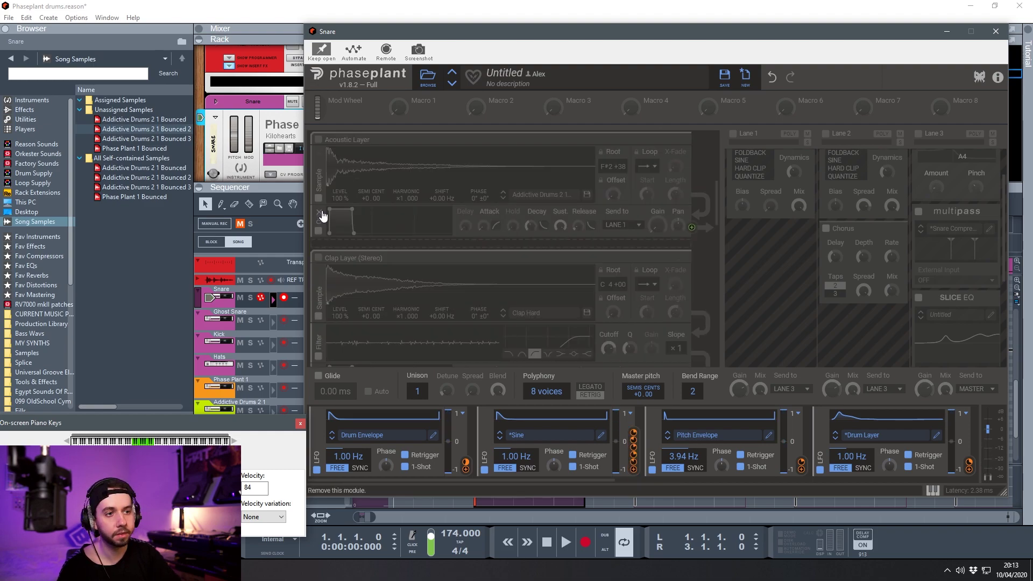
click(317, 140)
scroll(319, 172, up, 1)
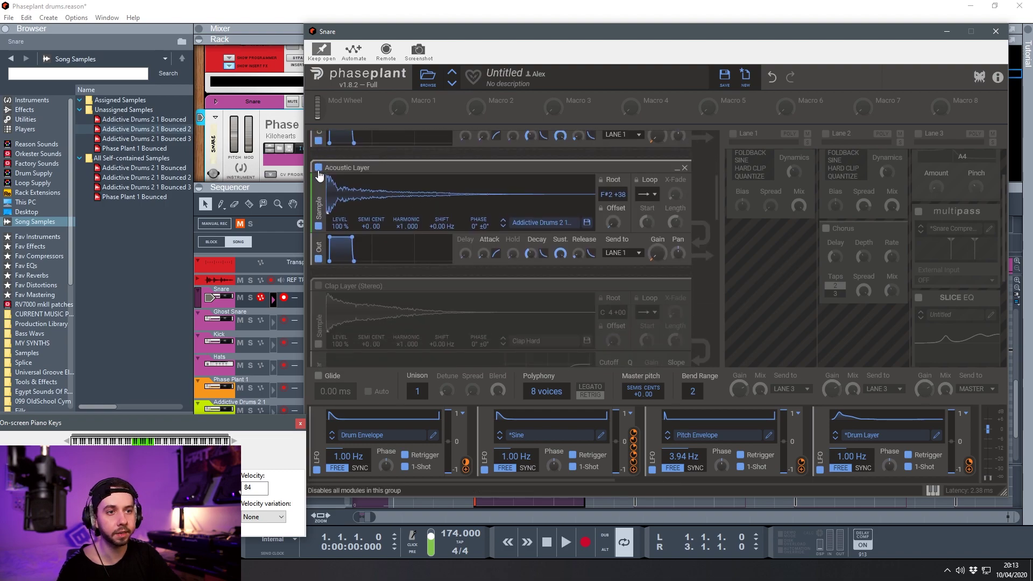
click(156, 120)
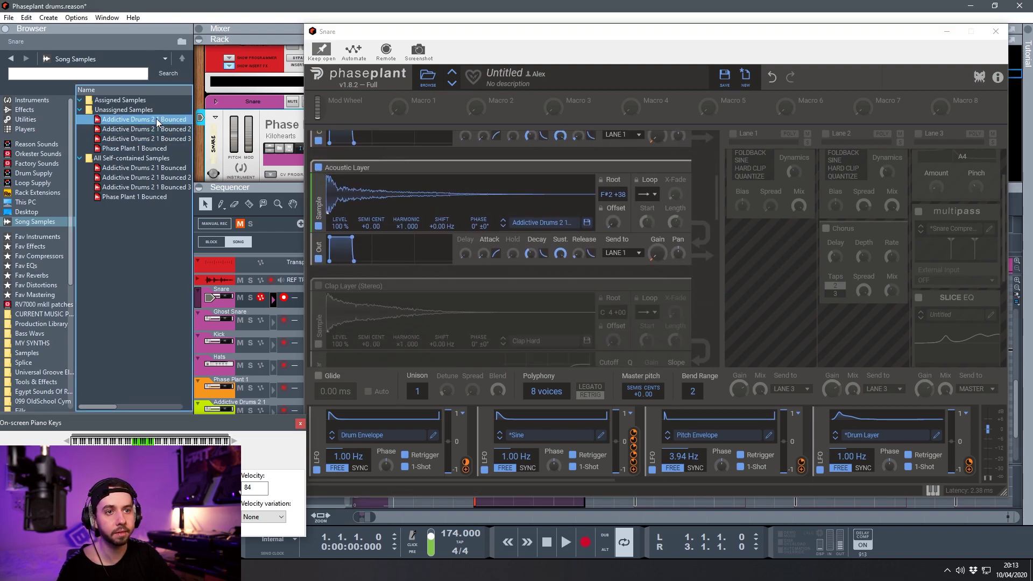
click(710, 185)
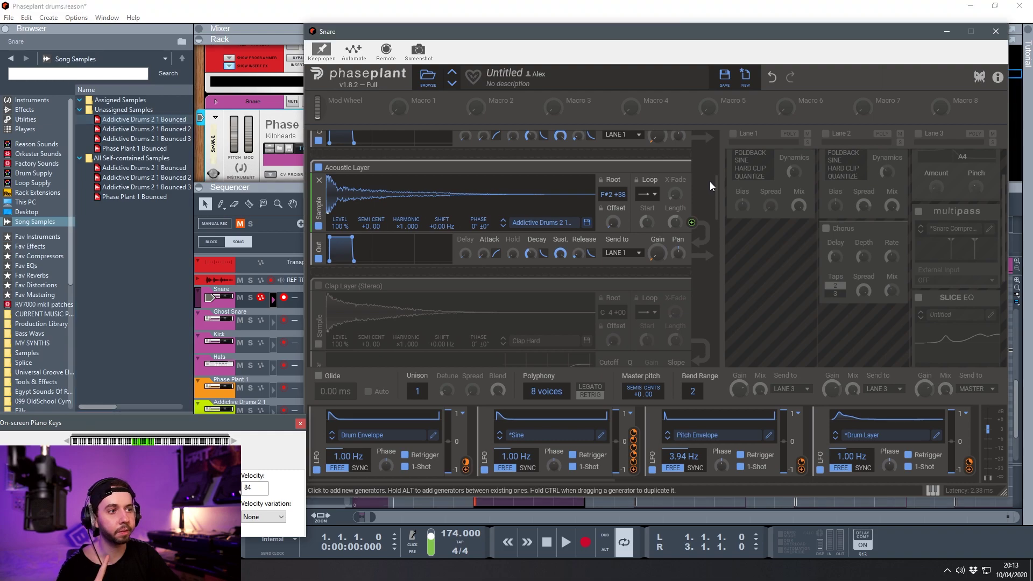
Step: Open the first Drum Layer modulator in the LFO Editor, examine the nodes of its curve and close the editor
scroll(737, 444, down, 5)
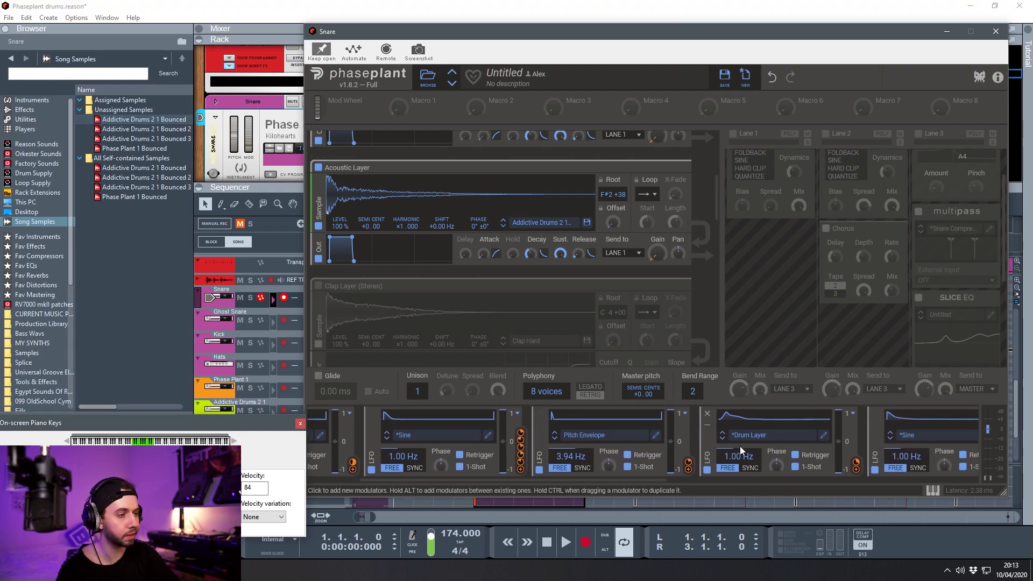
click(597, 434)
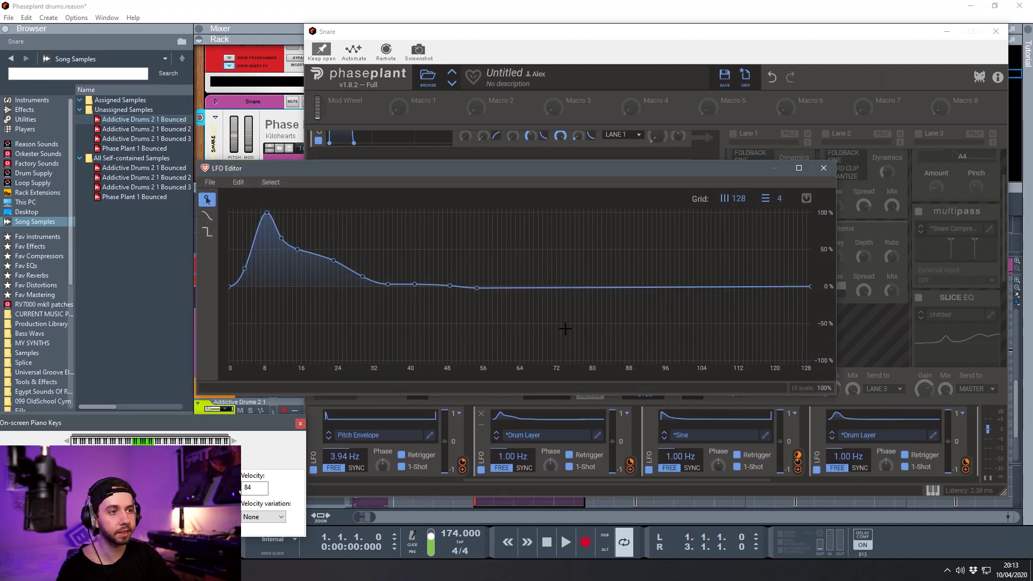
drag(404, 171, 559, 239)
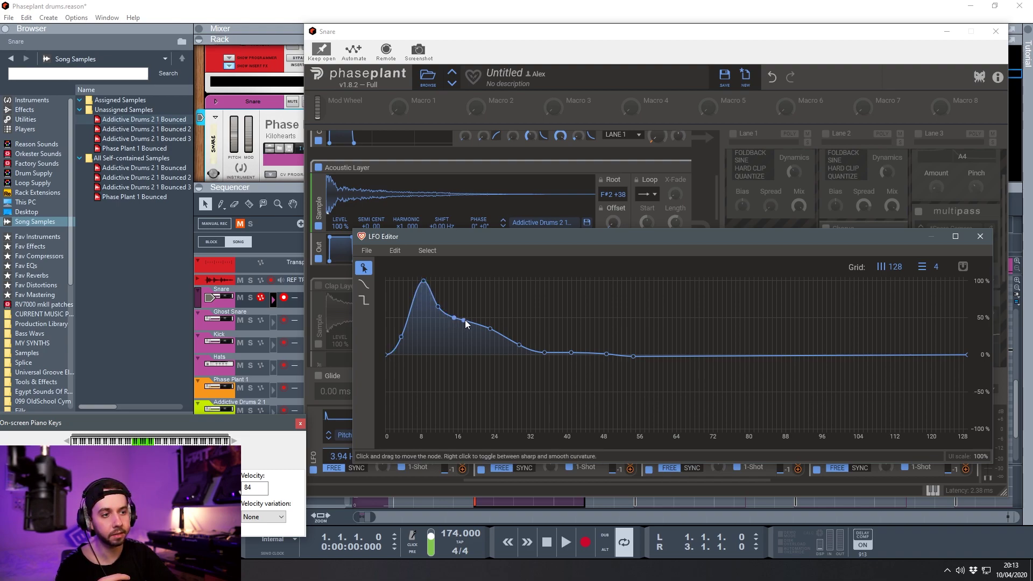
click(588, 353)
double_click(538, 352)
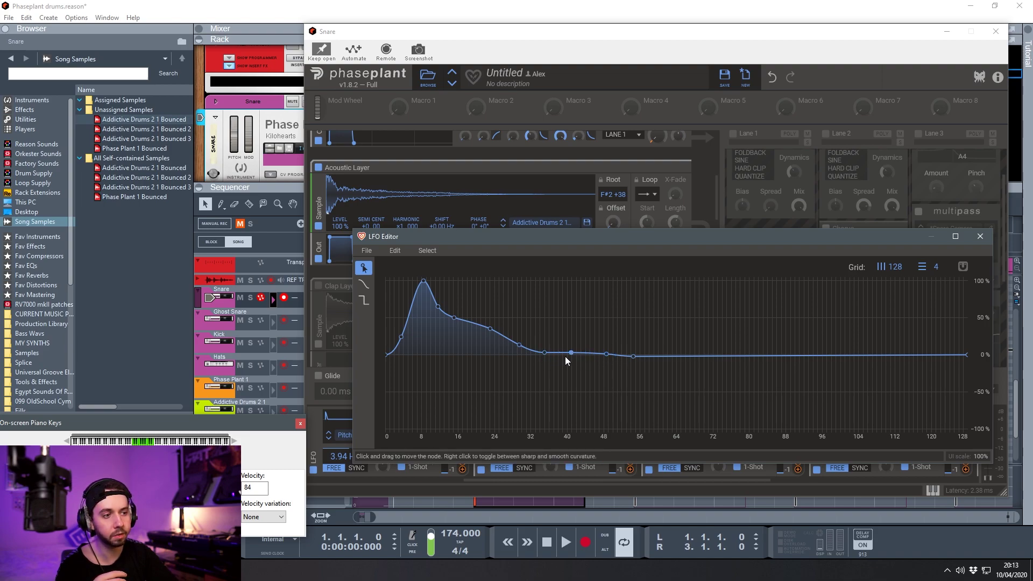
click(583, 353)
double_click(552, 353)
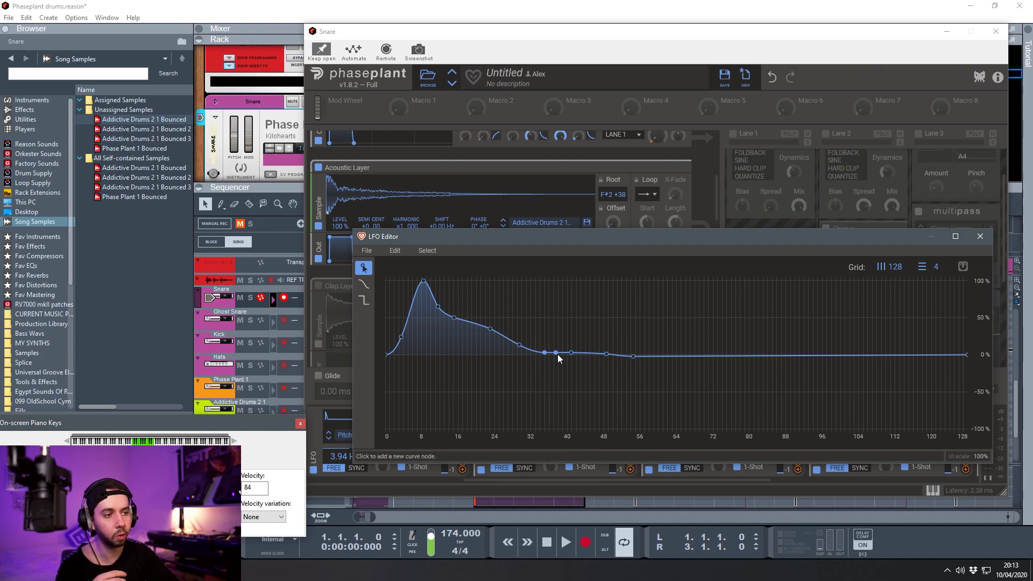
click(980, 237)
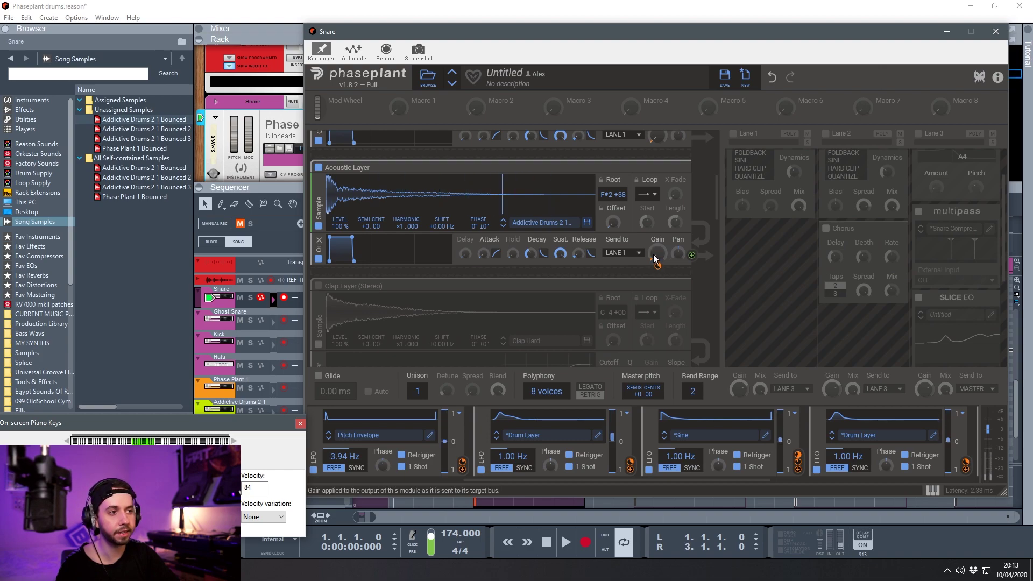
Step: Enable the Clap Layer (Stereo), look up its Clap Hard sample in the factory Drums folder and close the sample browser
scroll(655, 258, up, 3)
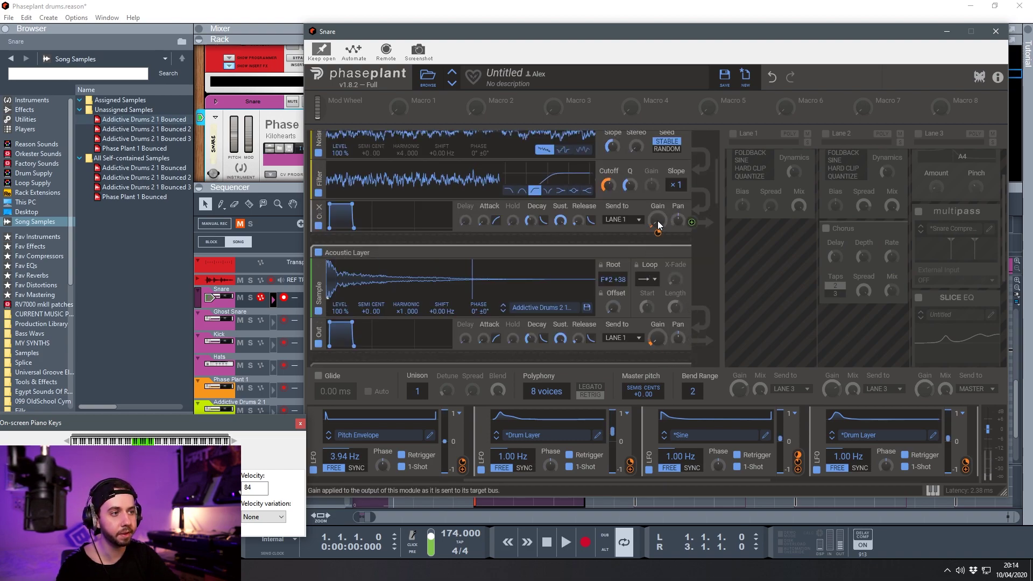
scroll(659, 225, down, 3)
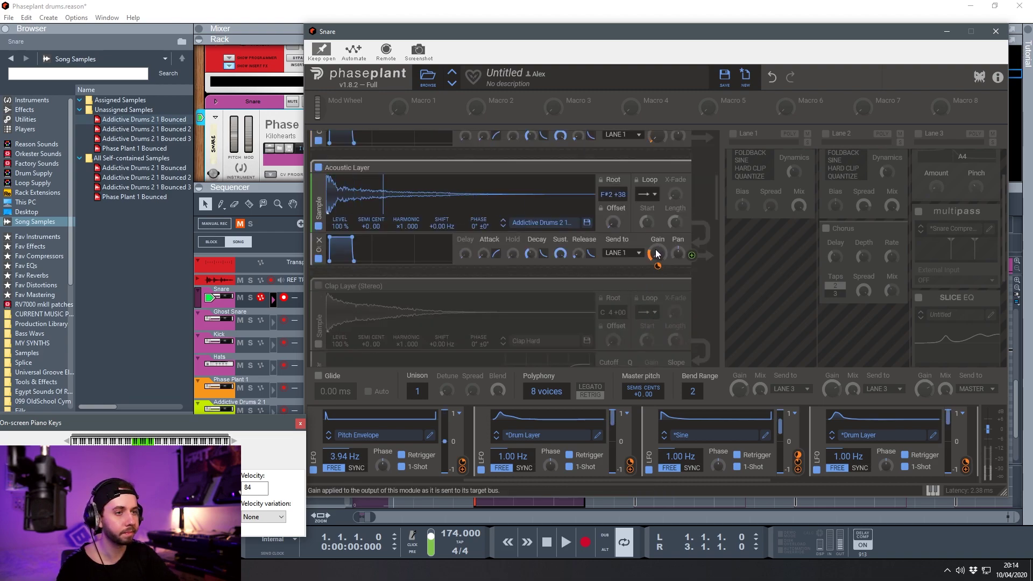
scroll(318, 202, down, 3)
click(317, 202)
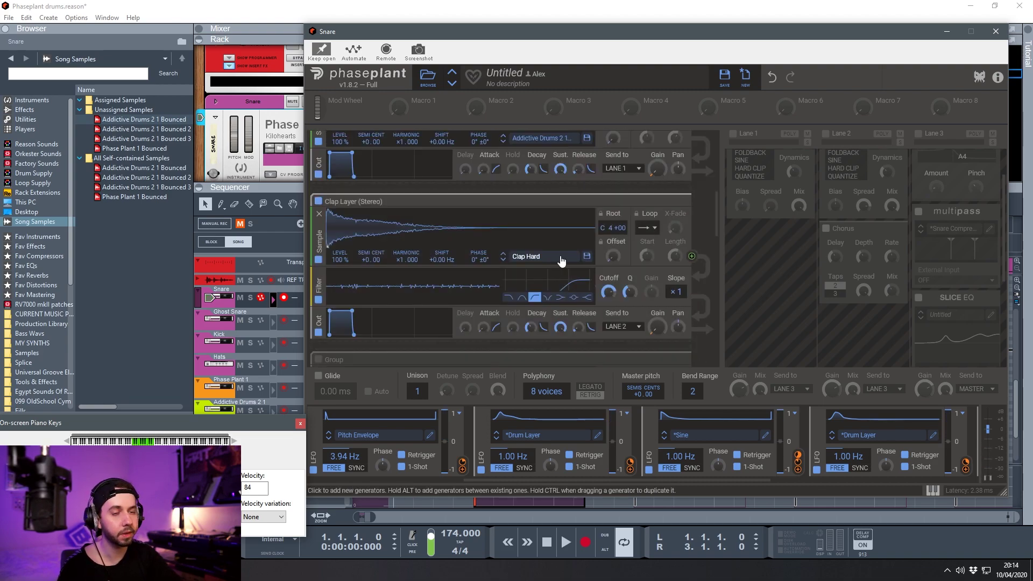
click(557, 256)
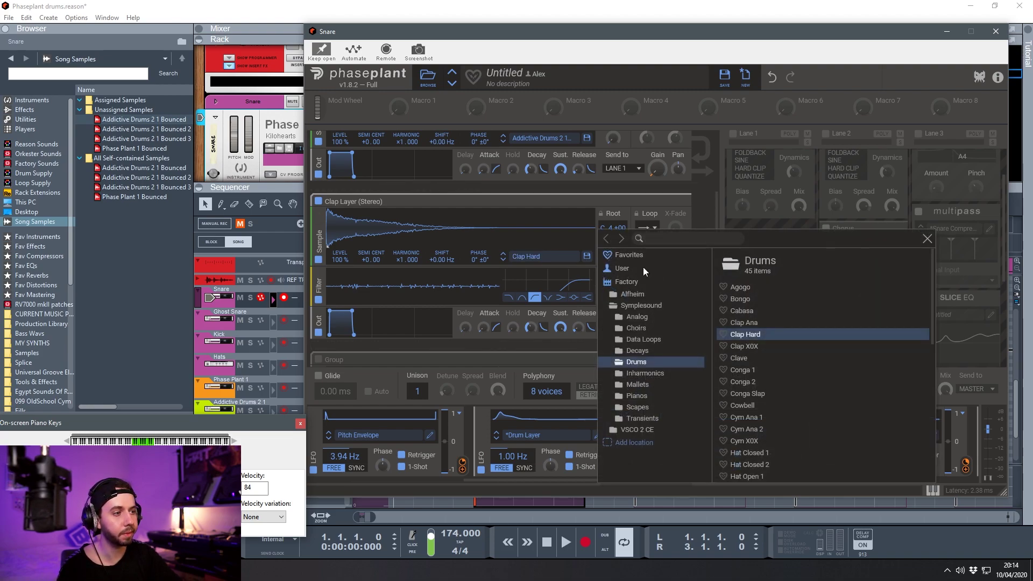
click(925, 237)
Step: Toggle the Clap Layer (Stereo) off and on repeatedly to compare the snare with and without it
scroll(658, 285, down, 2)
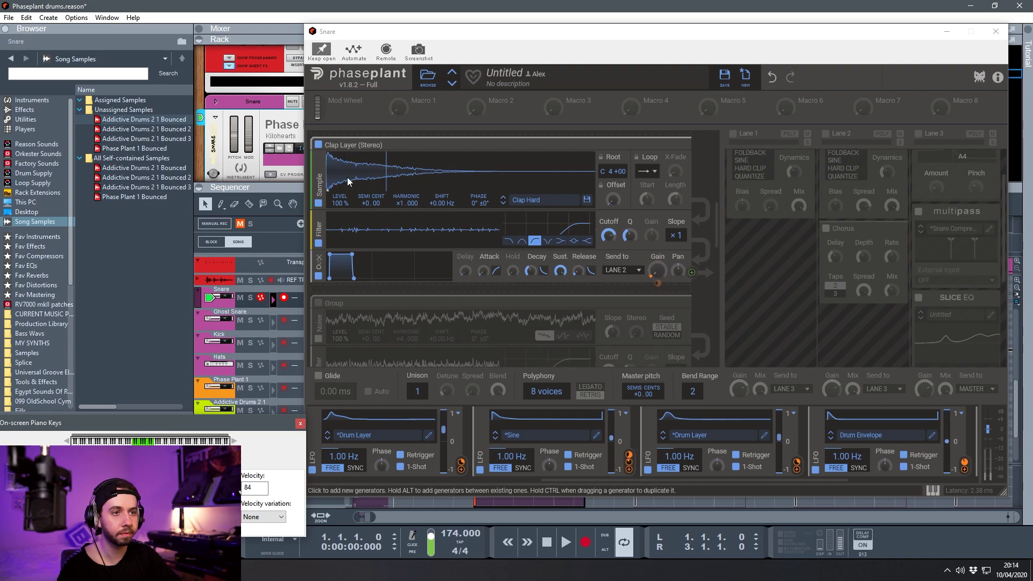
click(318, 145)
click(319, 145)
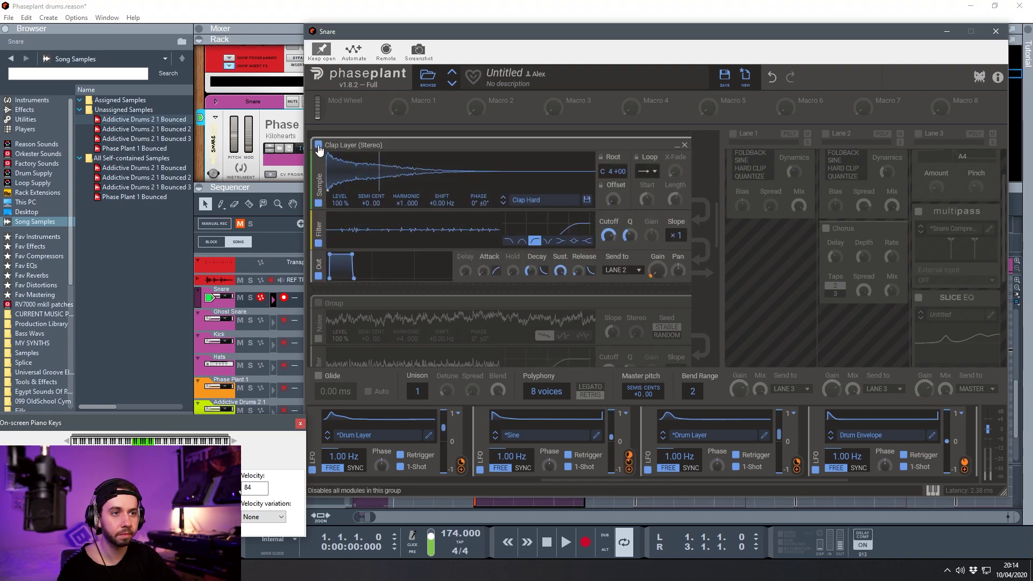
click(318, 145)
click(319, 146)
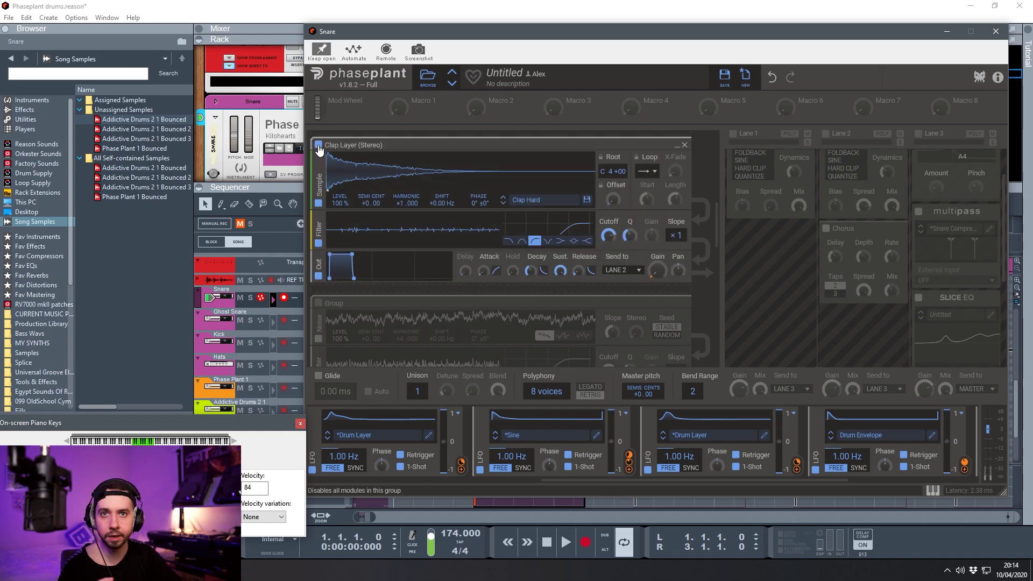
scroll(458, 220, down, 2)
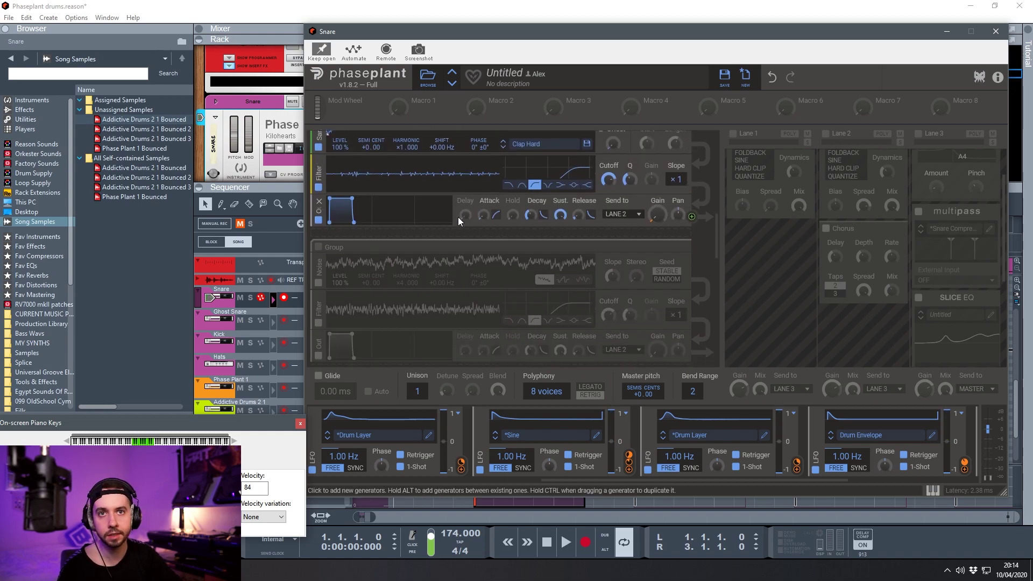
Step: Enable the noise group below the Clap Layer (Stereo), examine its Drum Layer gain curve in the LFO Editor and close the editor
scroll(409, 227, down, 2)
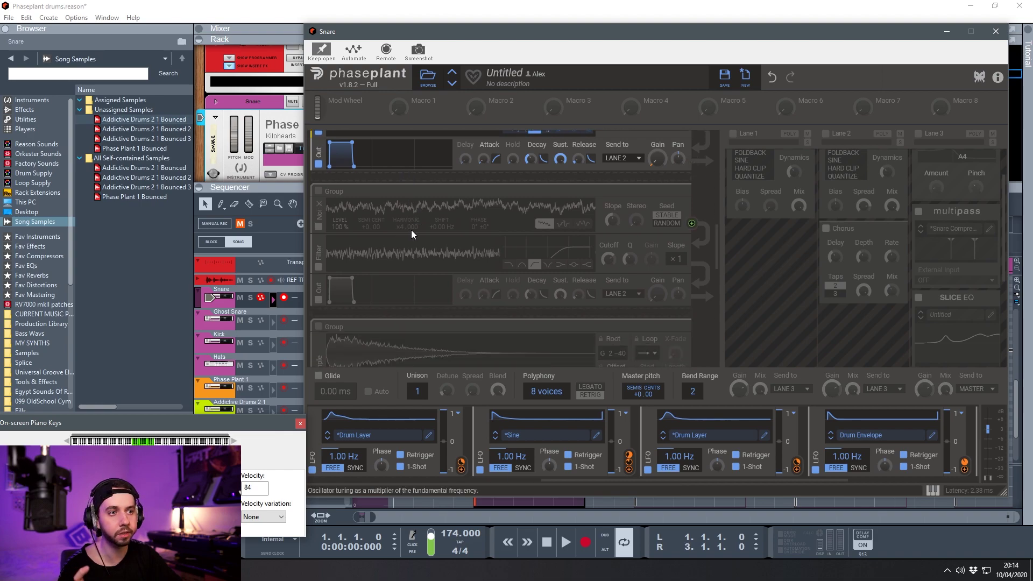
click(317, 192)
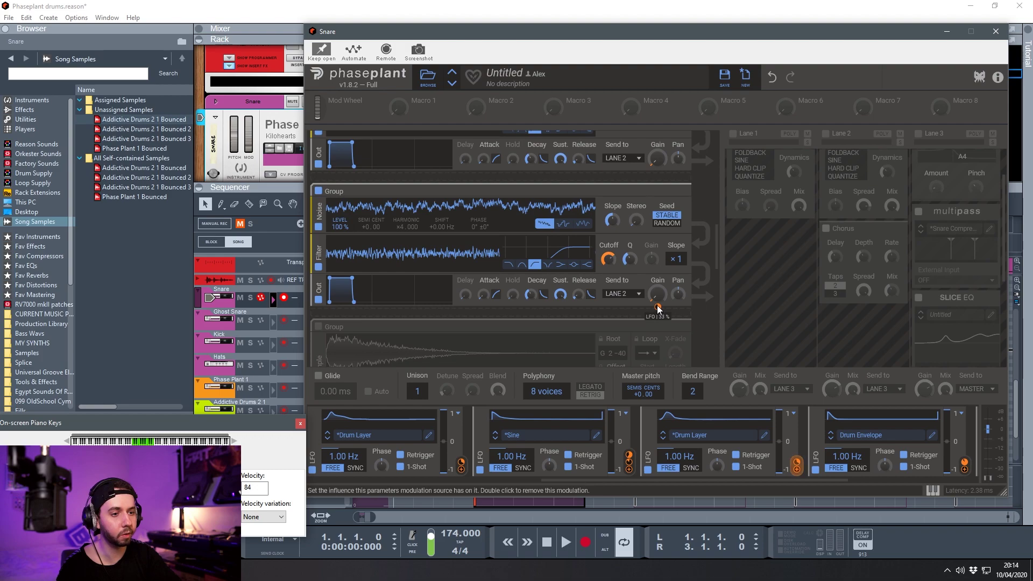
click(764, 434)
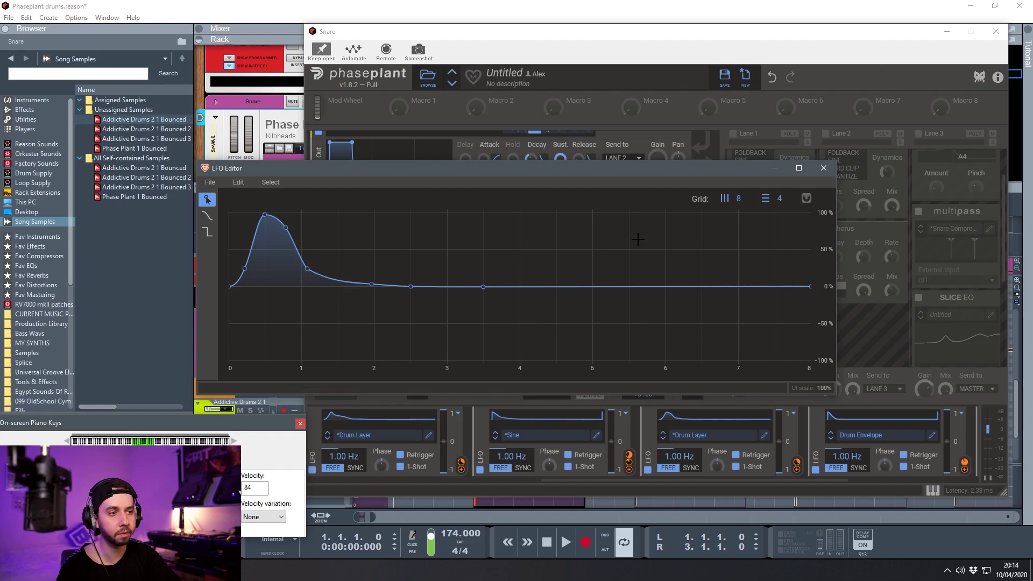
click(822, 170)
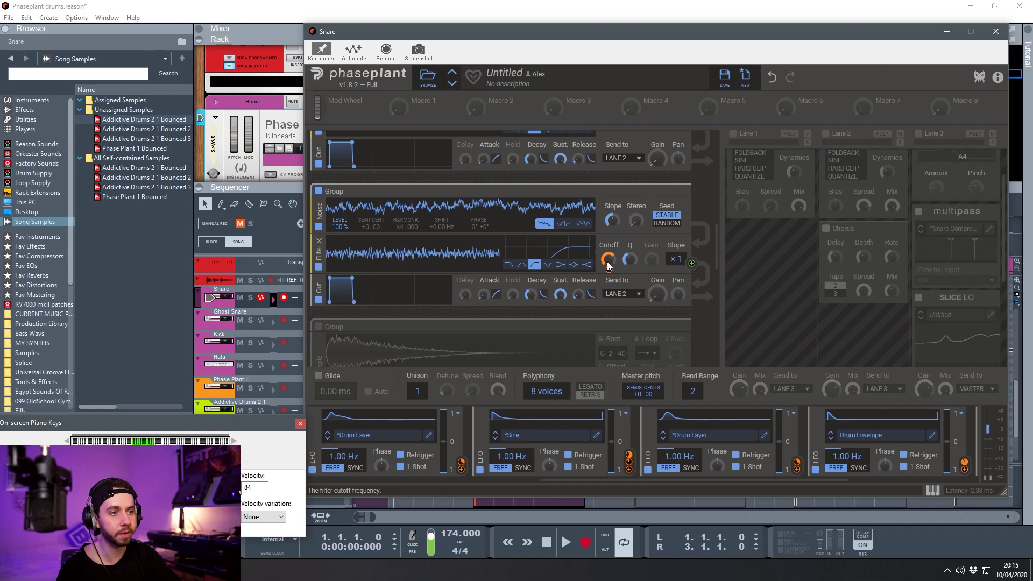
Step: Enable the group with the hi hat sample and toggle it off and on to compare the snare with and without it
scroll(348, 224, up, 2)
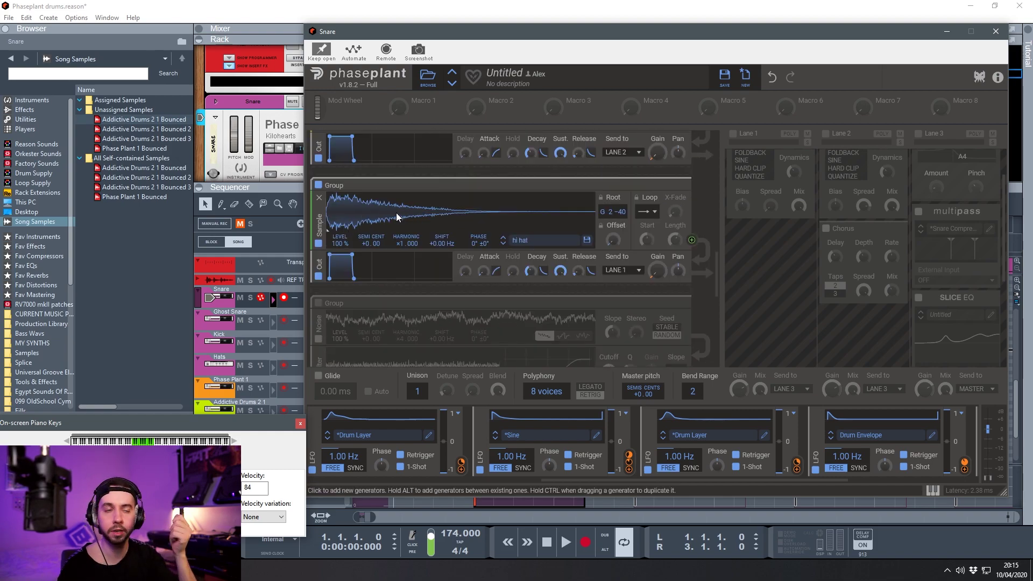
click(318, 185)
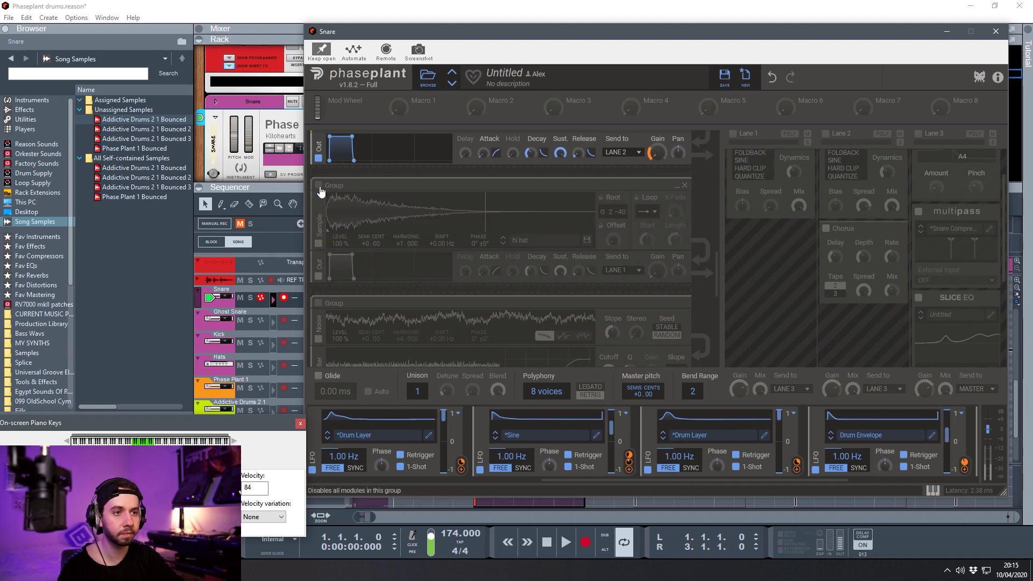
click(319, 186)
Step: Enable the random-seed noise group with Overdrive distortion, examine its Drum Layer gain curve in the LFO Editor and close the editor
scroll(331, 208, down, 3)
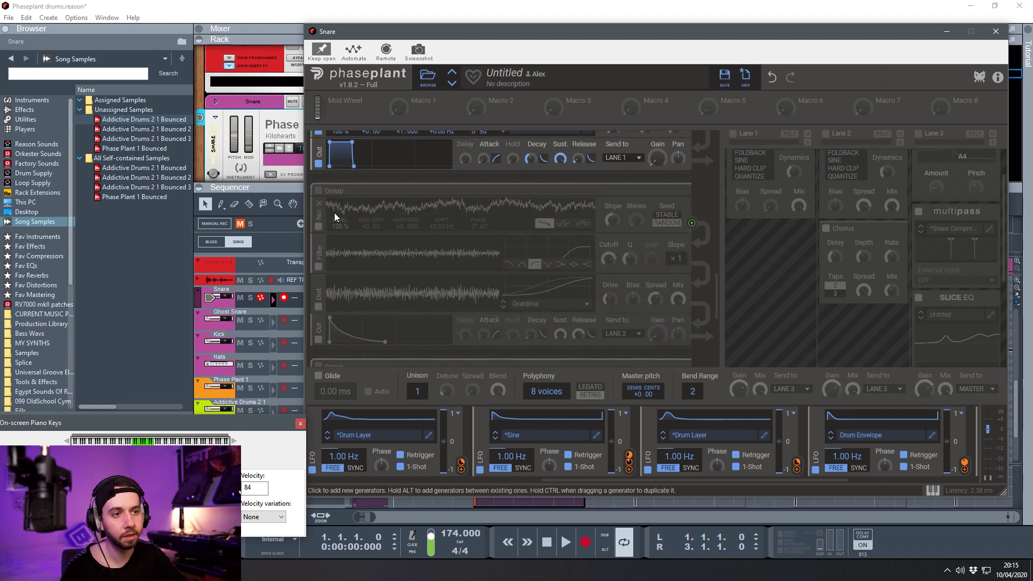
scroll(333, 206, up, 1)
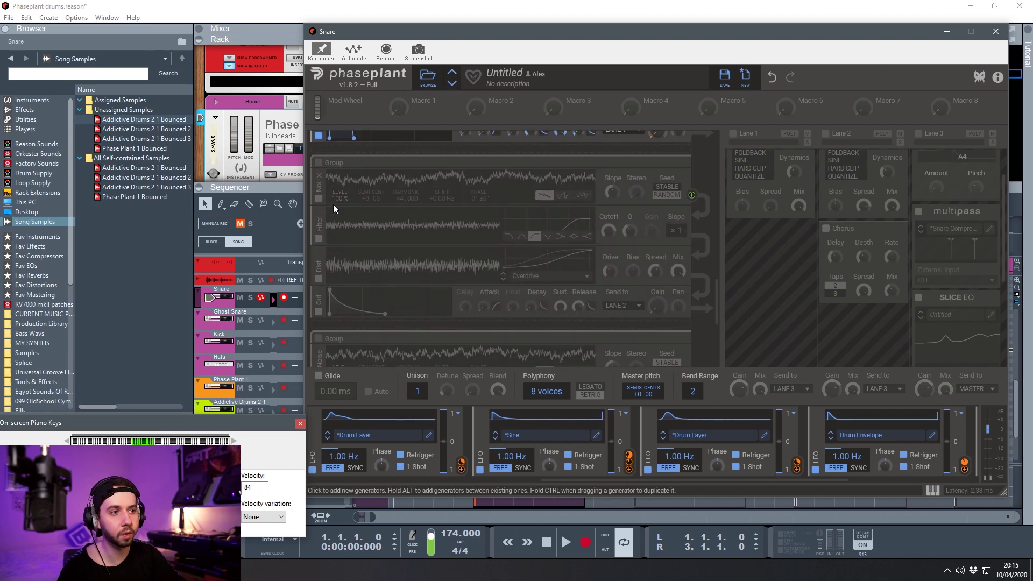
click(318, 162)
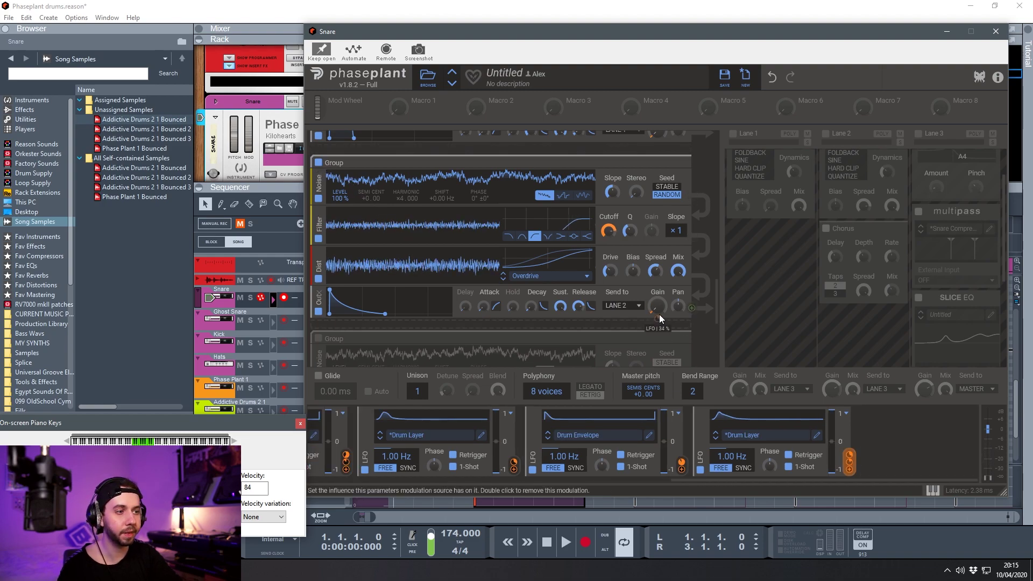
click(815, 435)
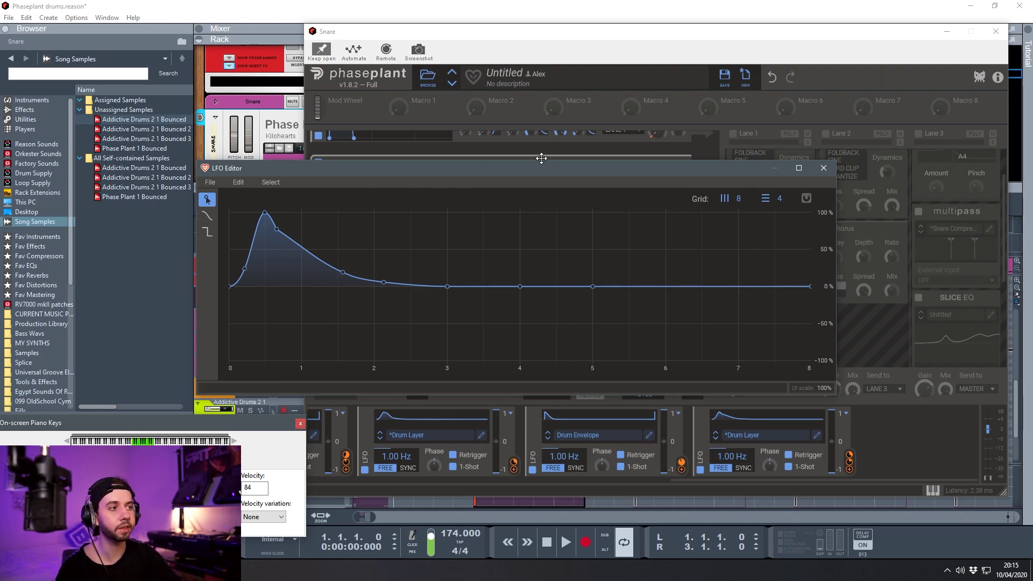
click(823, 168)
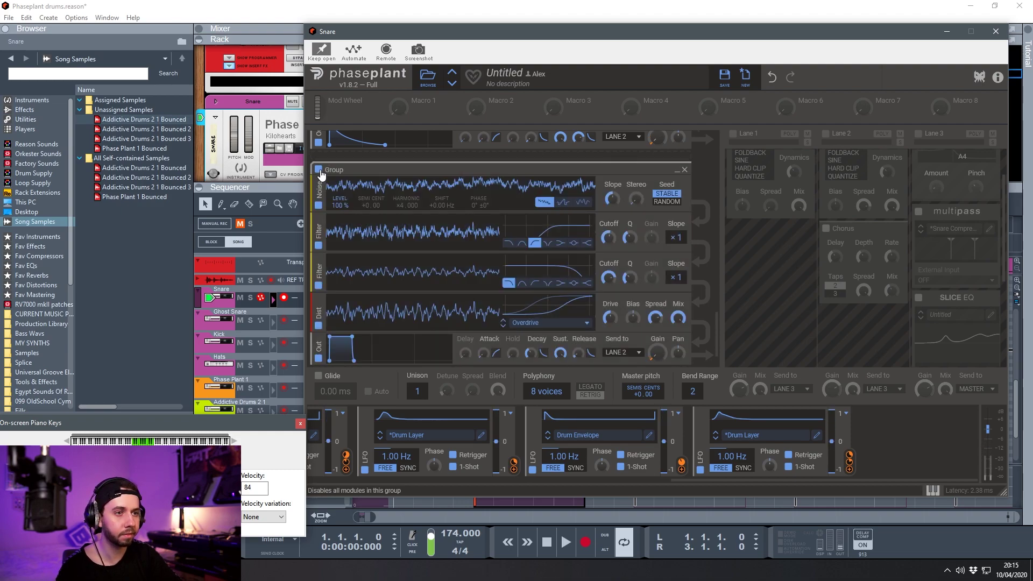
Step: Enable the last noise group, with two filters and Overdrive distortion, and toggle it off and on to compare the snare
click(319, 170)
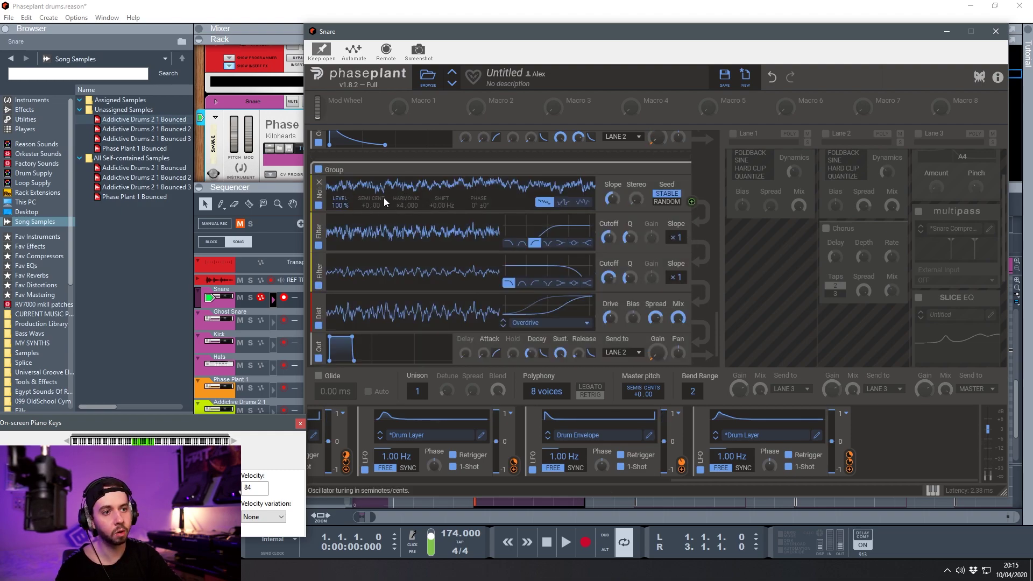
click(318, 171)
click(318, 170)
Step: Enable Lane 1 with its Overdrive Distortion, toggling the Distortion off and on to compare the snare with and without it
scroll(582, 231, down, 10)
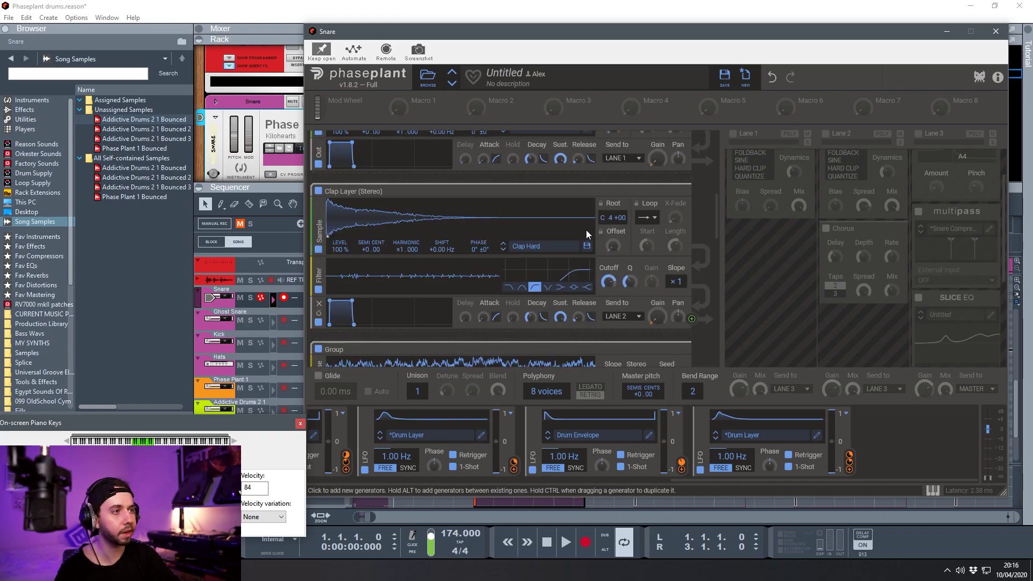
scroll(737, 143, up, 2)
click(733, 133)
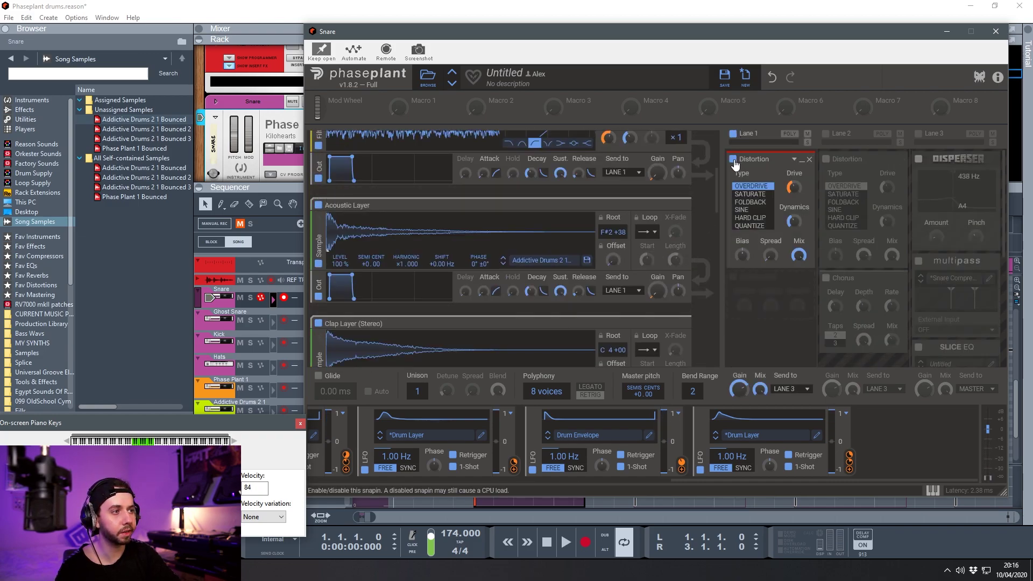
click(734, 159)
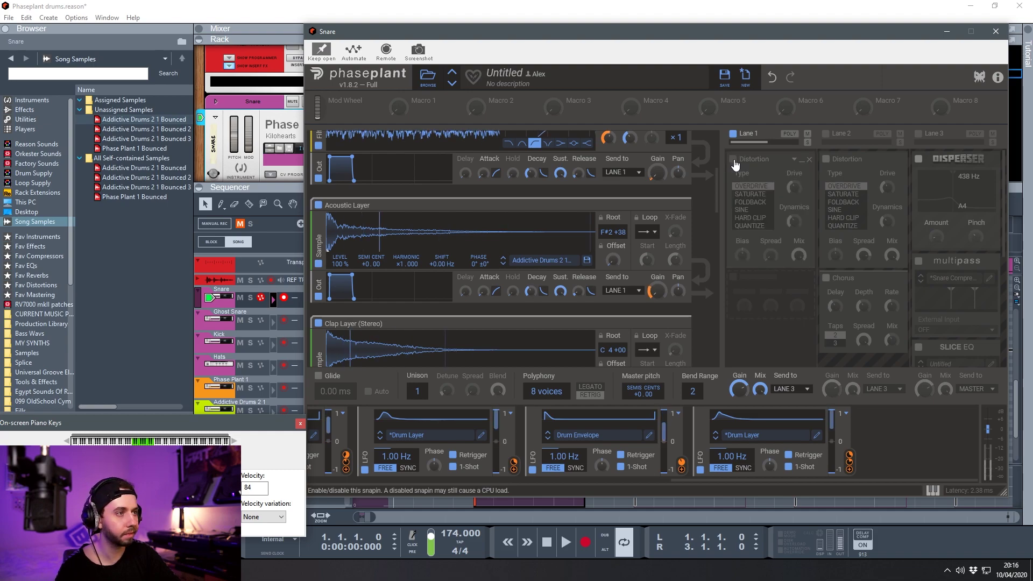
click(734, 160)
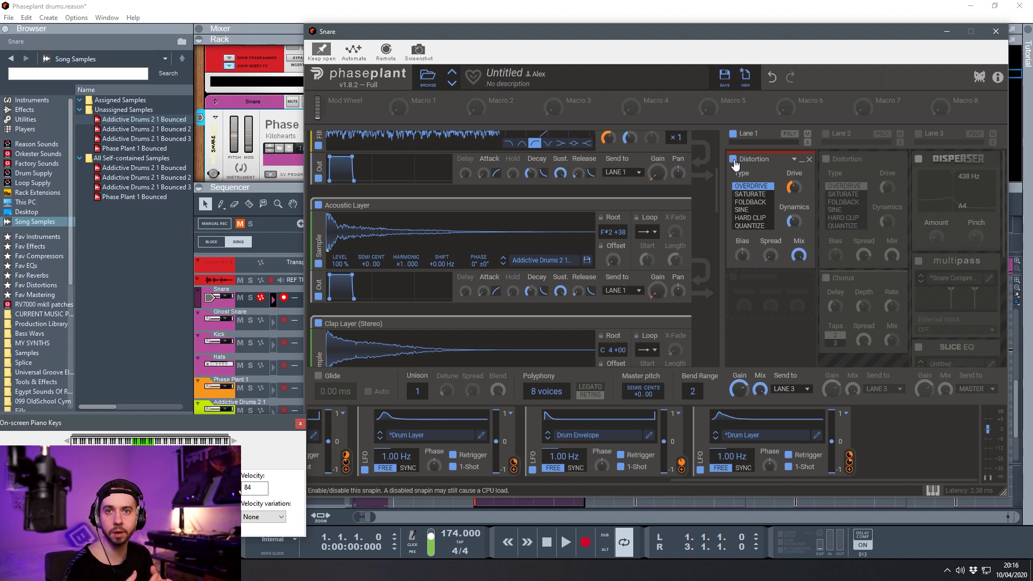
click(735, 160)
click(735, 160)
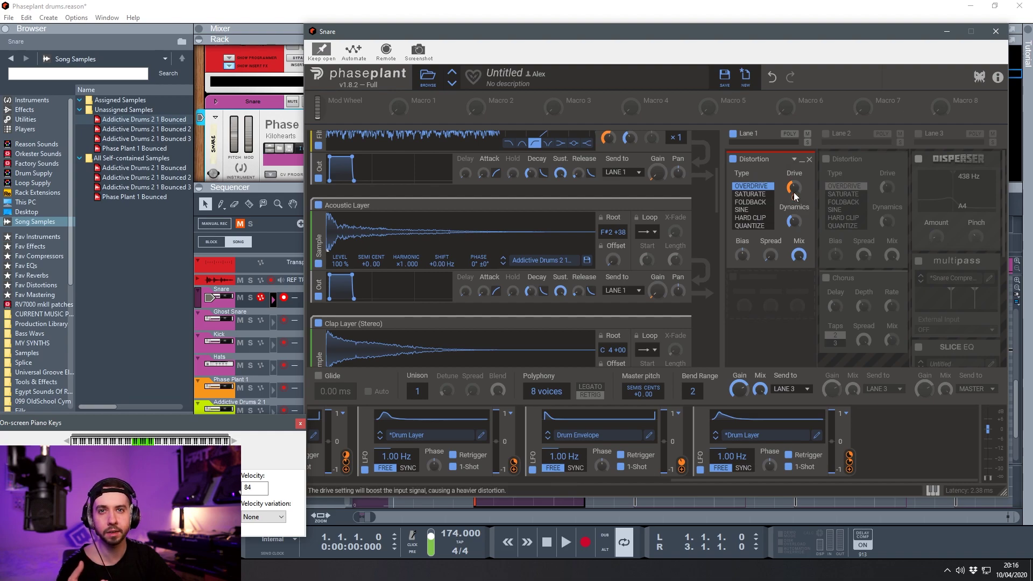
Step: Check which snare layers feed Lane 1 and Lane 2, and enable Lane 2 with its Distortion and Chorus
click(825, 133)
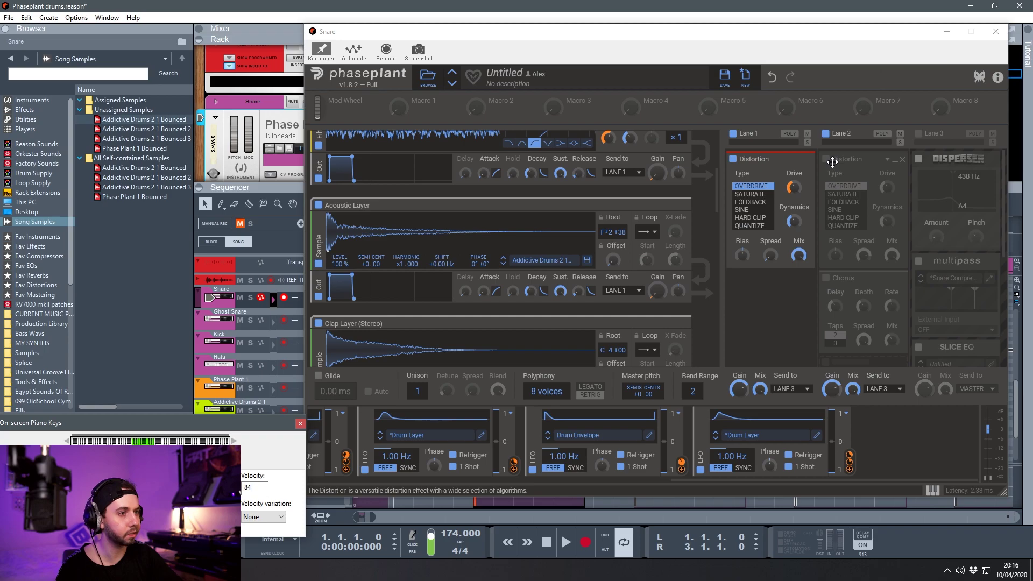
click(825, 133)
scroll(687, 196, up, 3)
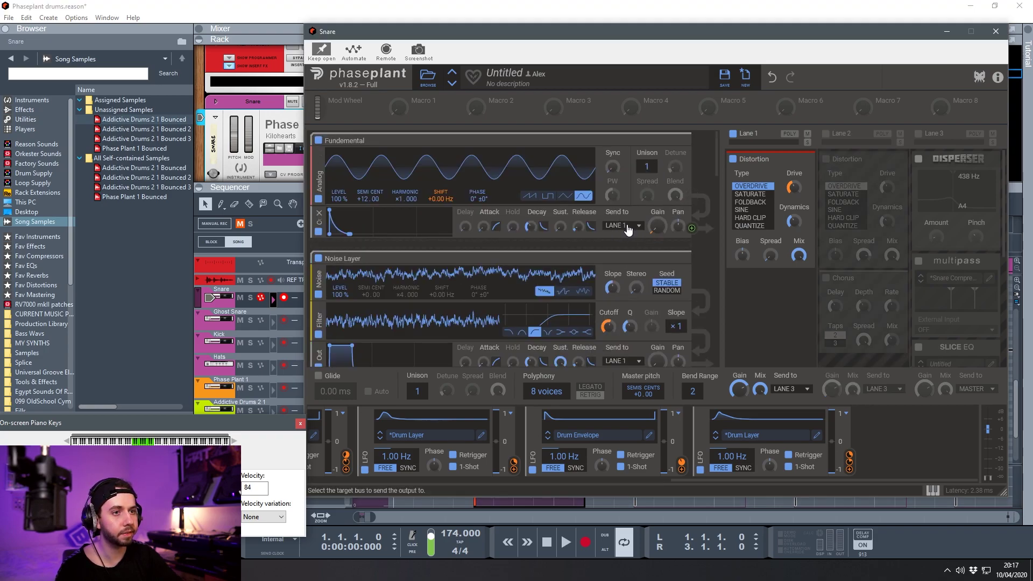
scroll(627, 226, down, 8)
scroll(626, 226, down, 3)
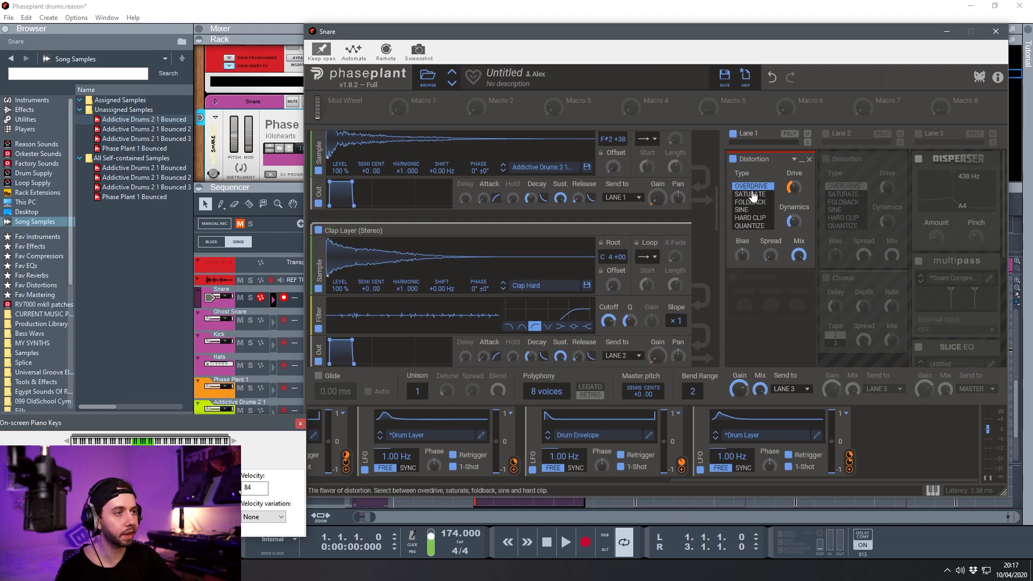
scroll(644, 217, down, 3)
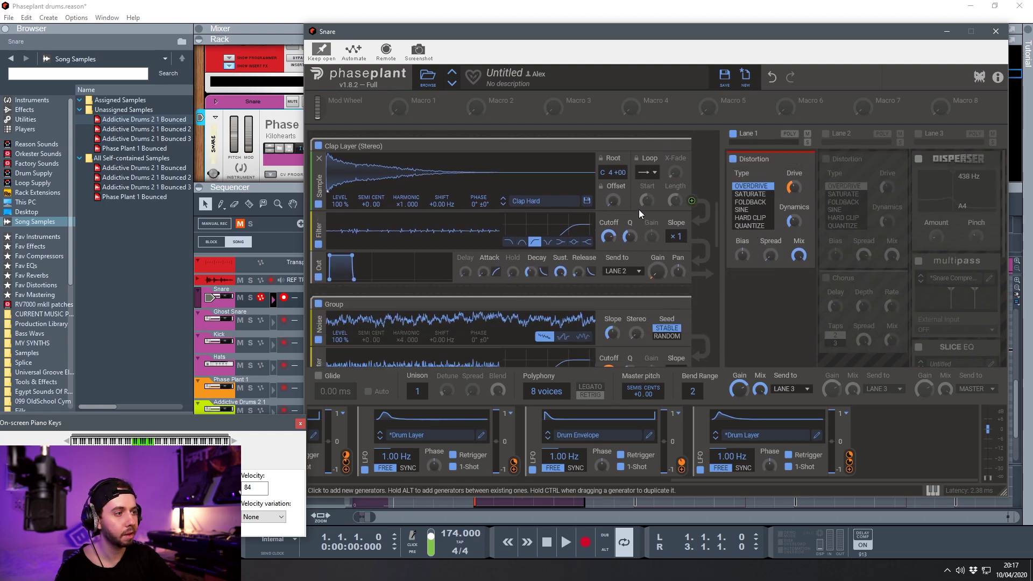
scroll(627, 266, down, 2)
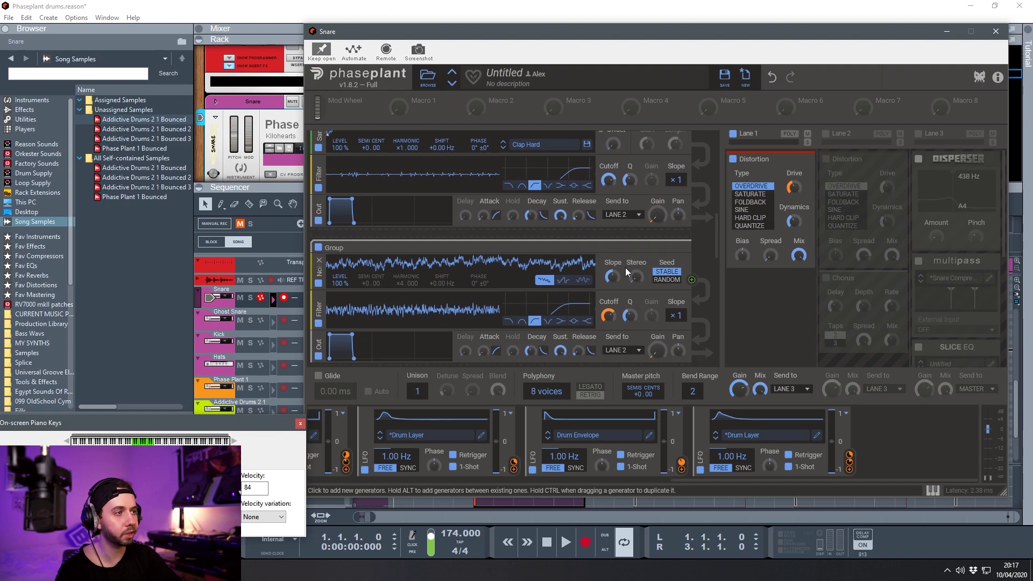
click(826, 134)
click(827, 278)
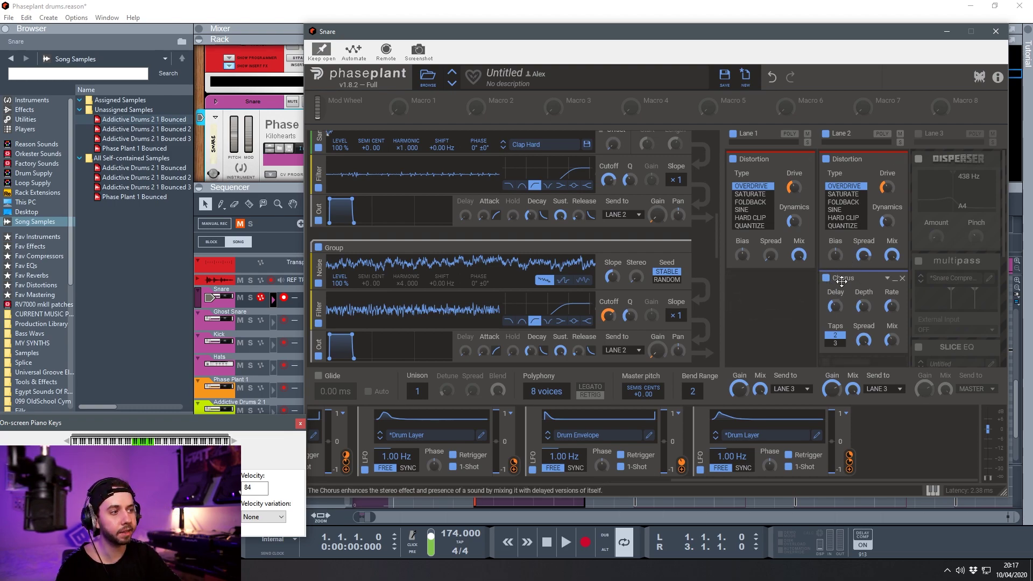
Step: Examine the output lane assigned to each snare layer, from the noise and hi hat groups back to the Fundamental
scroll(691, 248, down, 3)
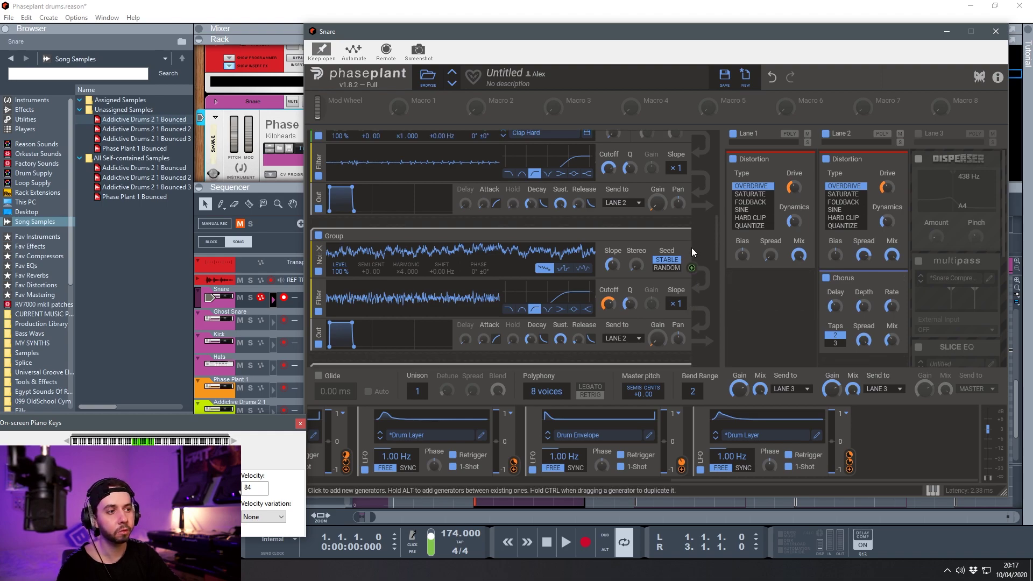
scroll(692, 247, down, 2)
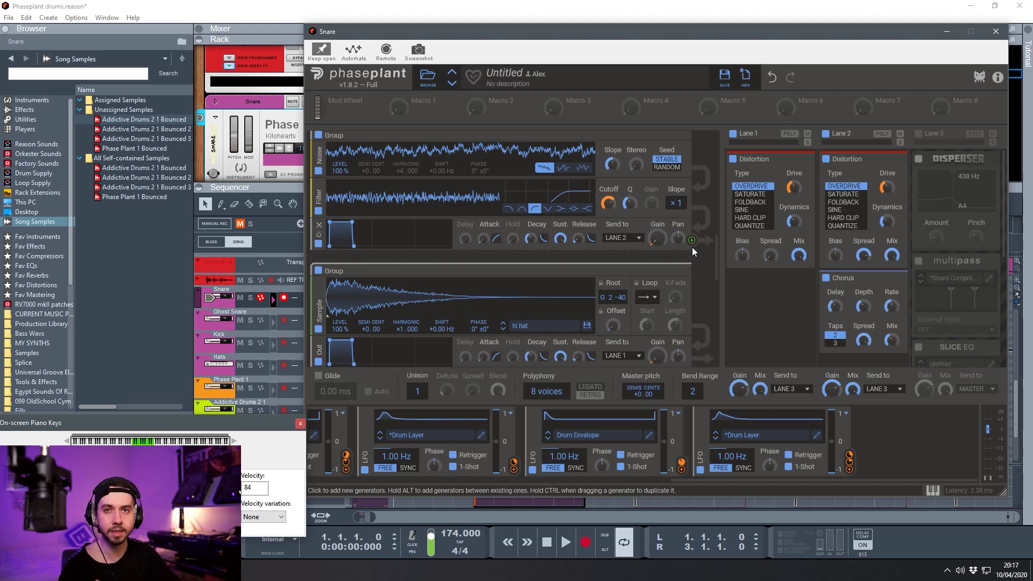
scroll(692, 247, down, 4)
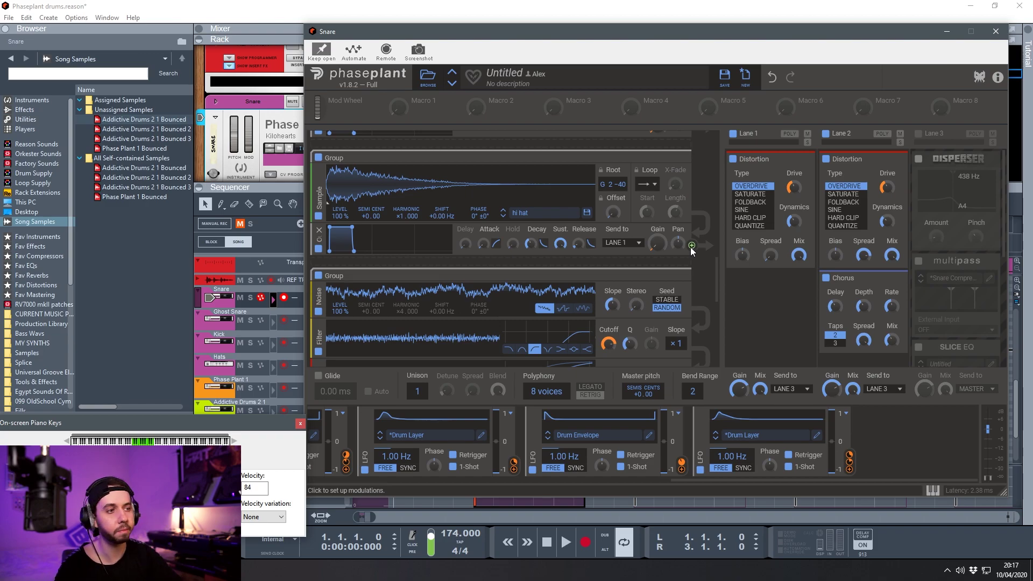
scroll(683, 245, down, 2)
scroll(559, 201, down, 4)
scroll(622, 260, down, 5)
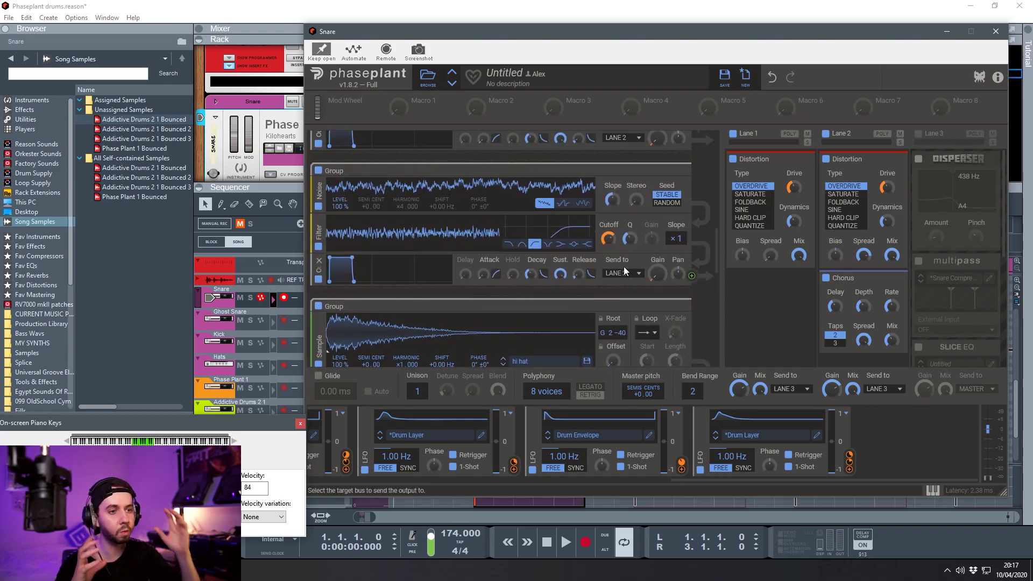
scroll(566, 278, down, 2)
scroll(586, 312, down, 6)
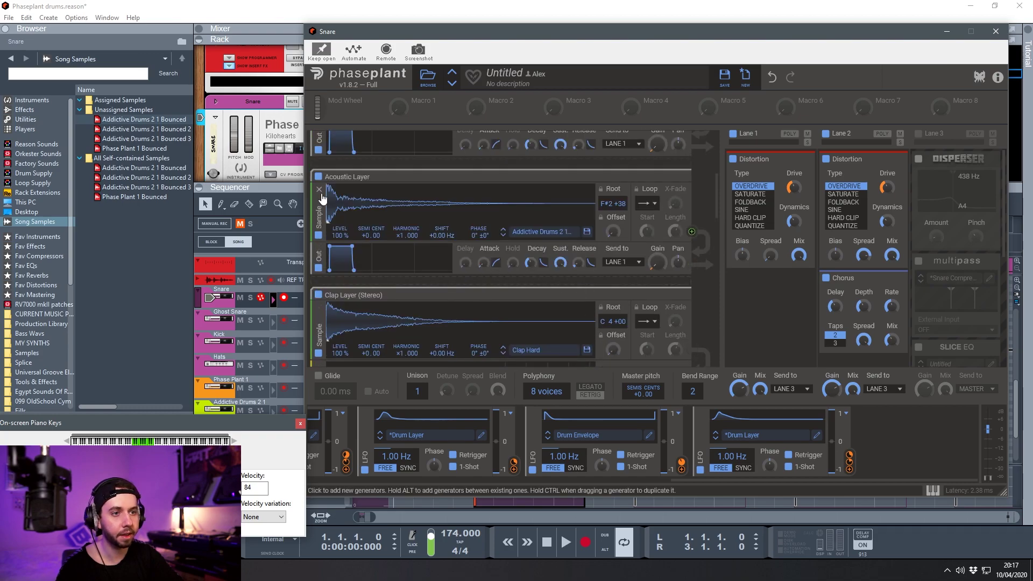
scroll(429, 281, up, 2)
scroll(391, 272, up, 3)
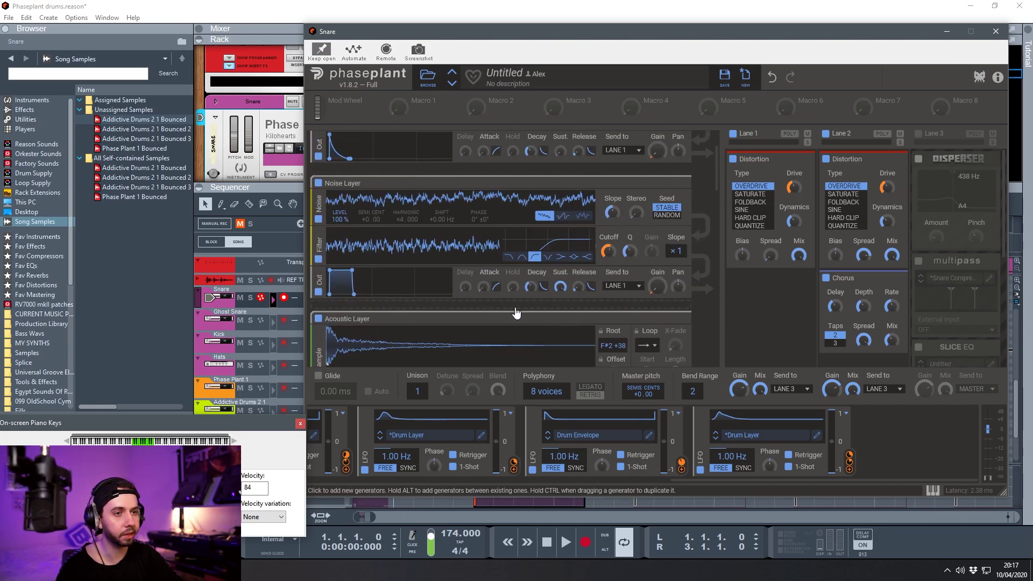
scroll(515, 313, up, 2)
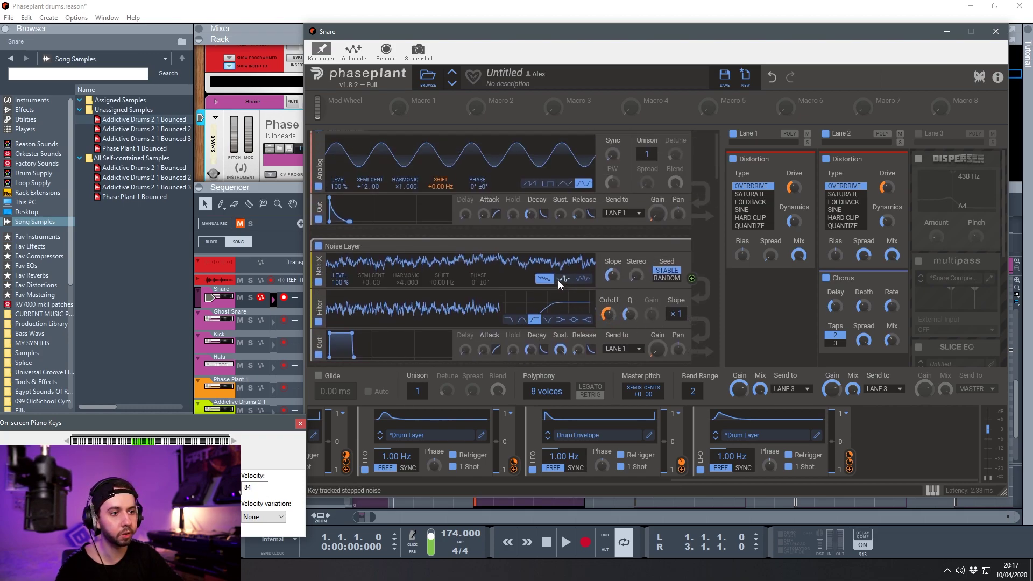
scroll(557, 279, up, 1)
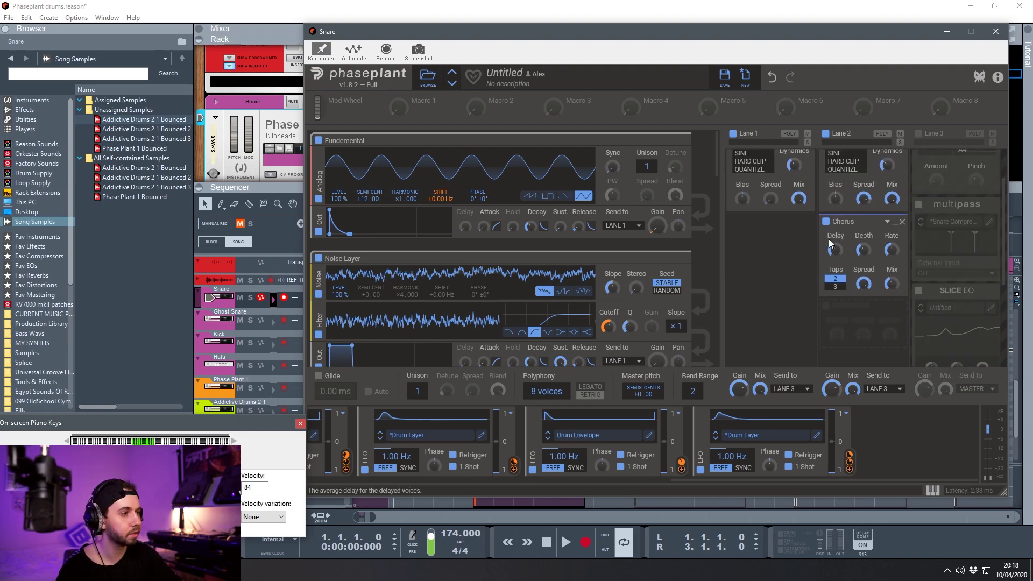
Step: Toggle the Lane 2 Chorus off and on repeatedly to compare the snare with and without it
drag(840, 278, 834, 285)
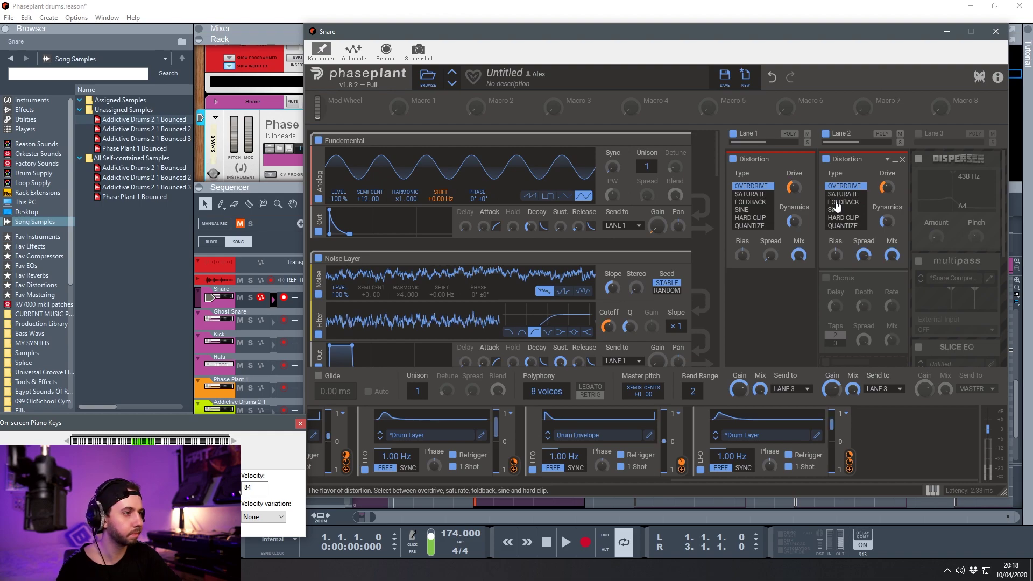
click(826, 278)
click(826, 278)
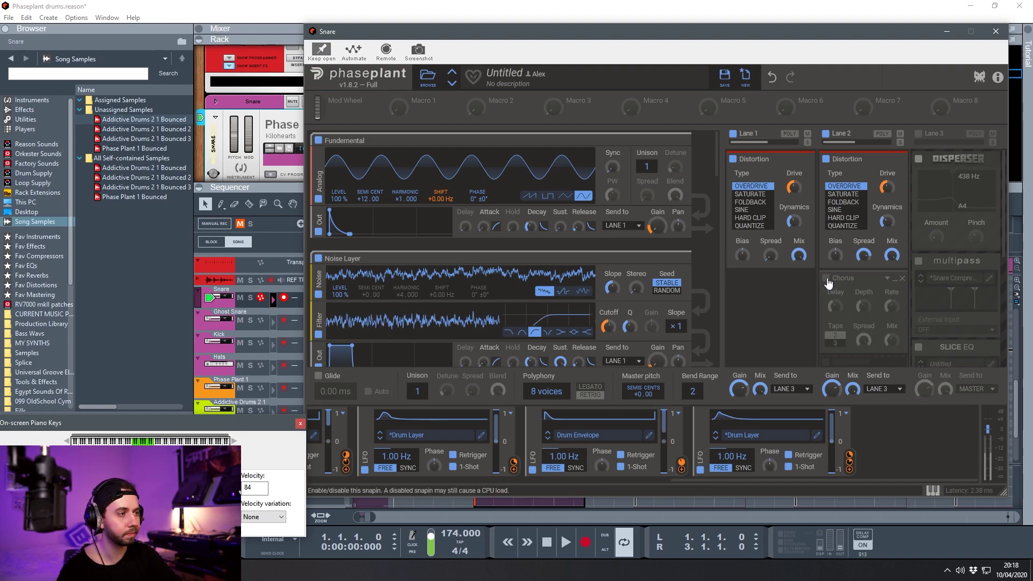
click(826, 279)
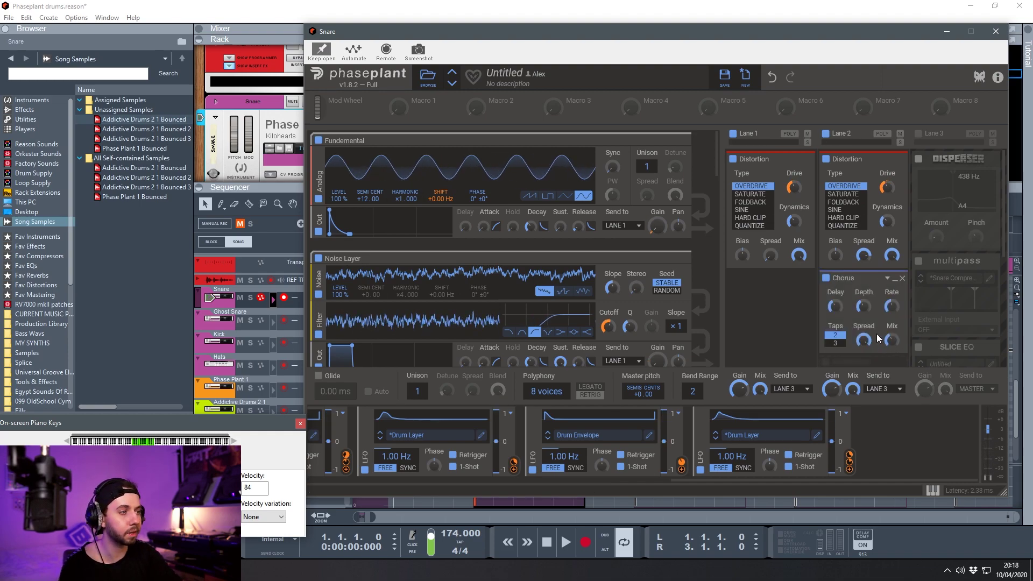
scroll(869, 292, down, 5)
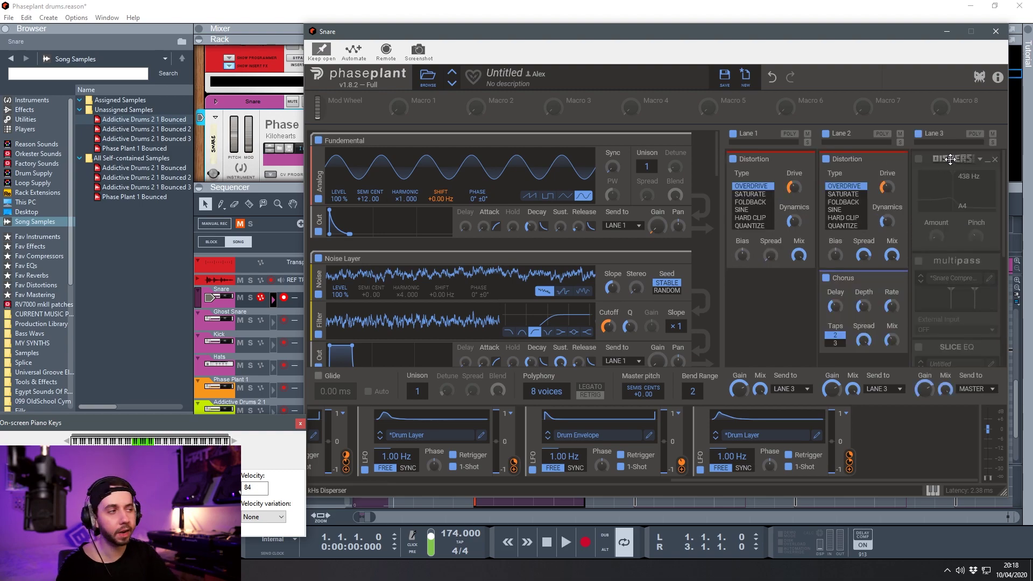
Step: Enable the Disperser in Lane 3, toggling it off and on to compare the snare with and without it
click(918, 160)
click(918, 160)
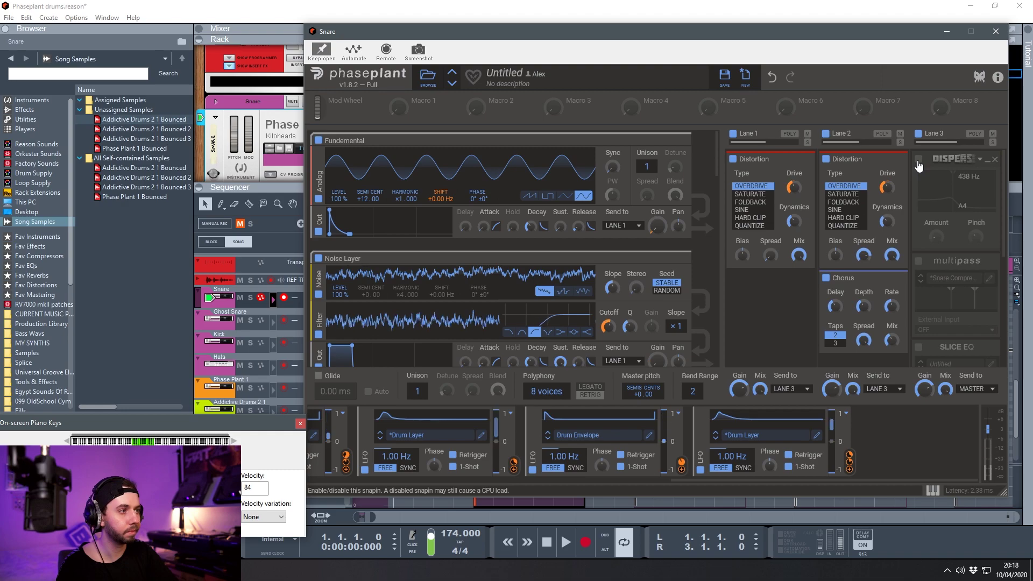
click(919, 160)
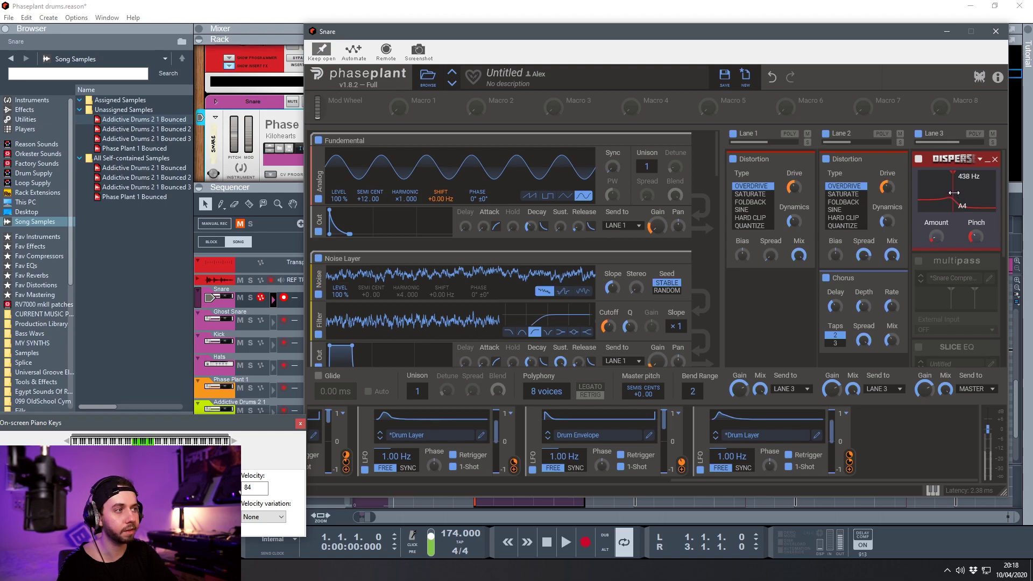
click(918, 160)
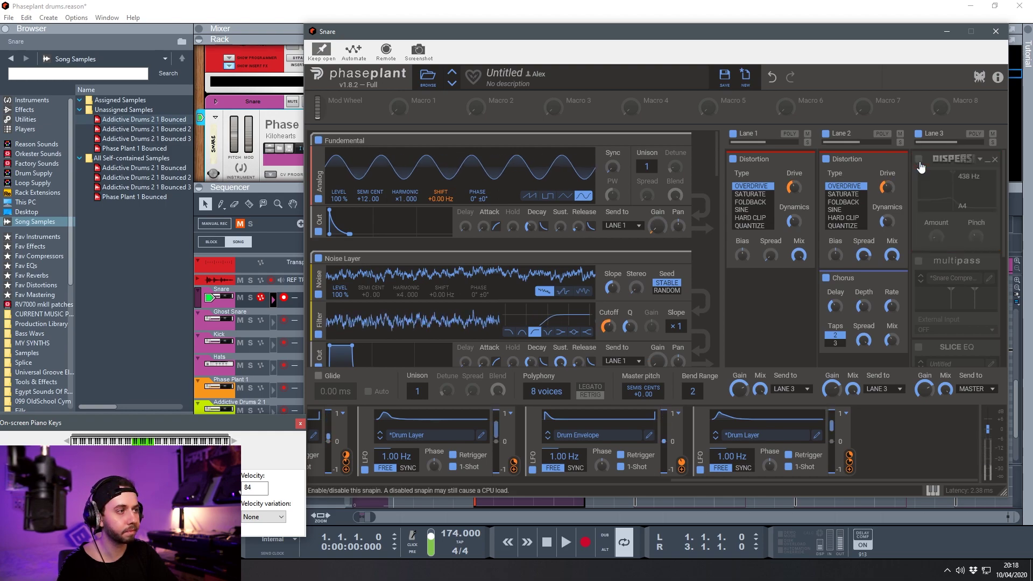
click(918, 160)
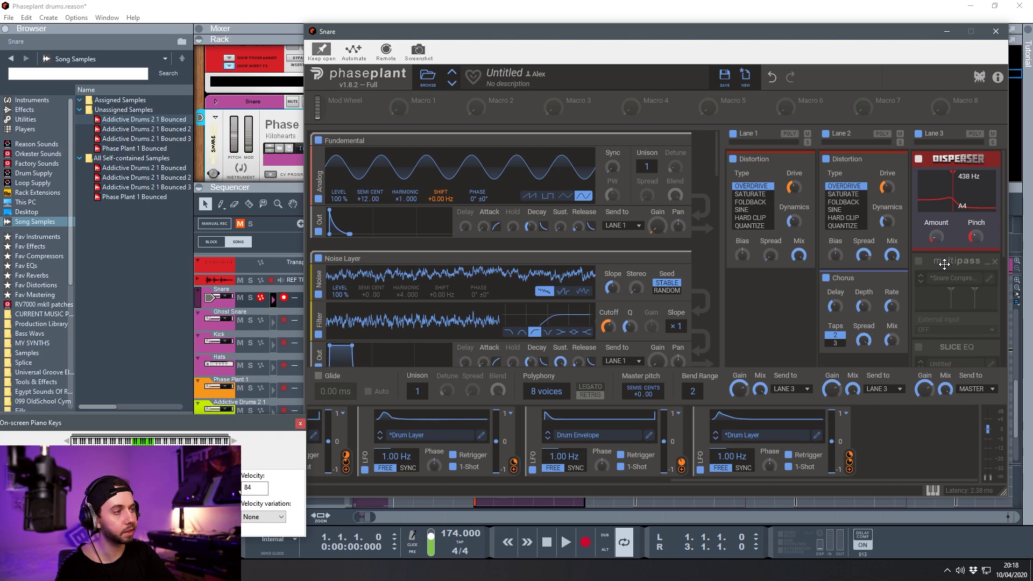
Step: Enable the Lane 3 Multipass and view the band compressors in its Snare Compression preset
click(918, 261)
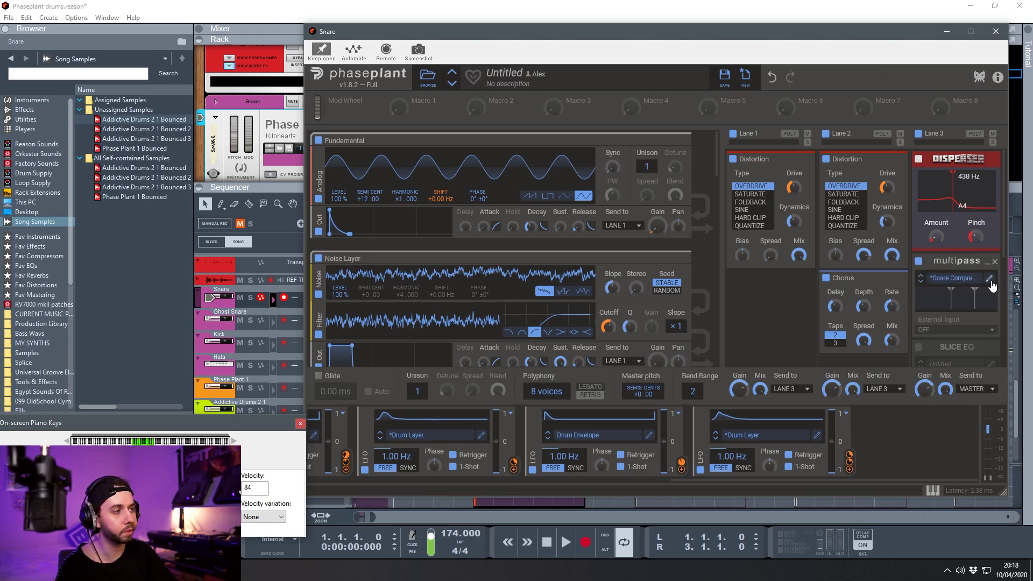
click(990, 279)
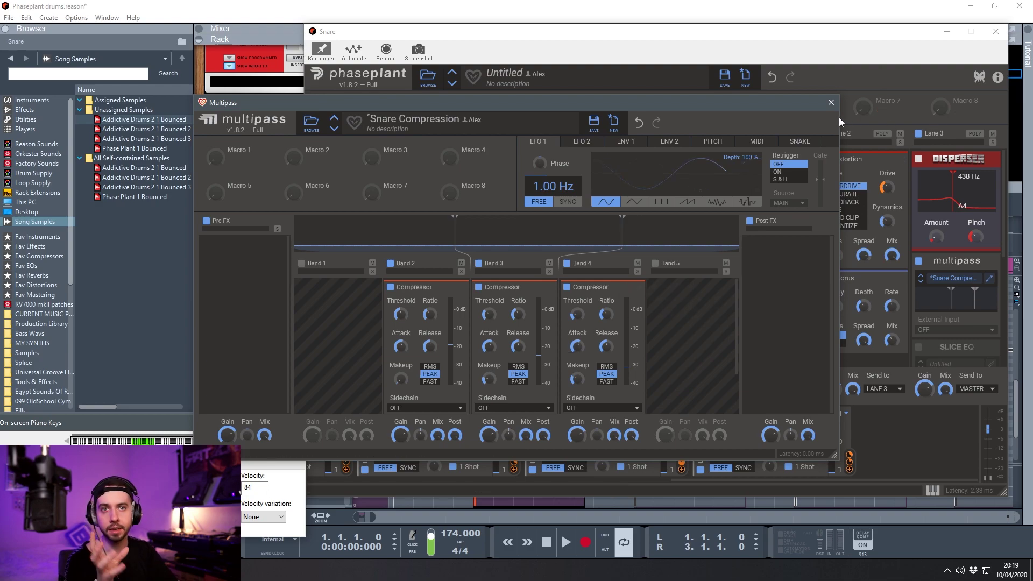
click(831, 103)
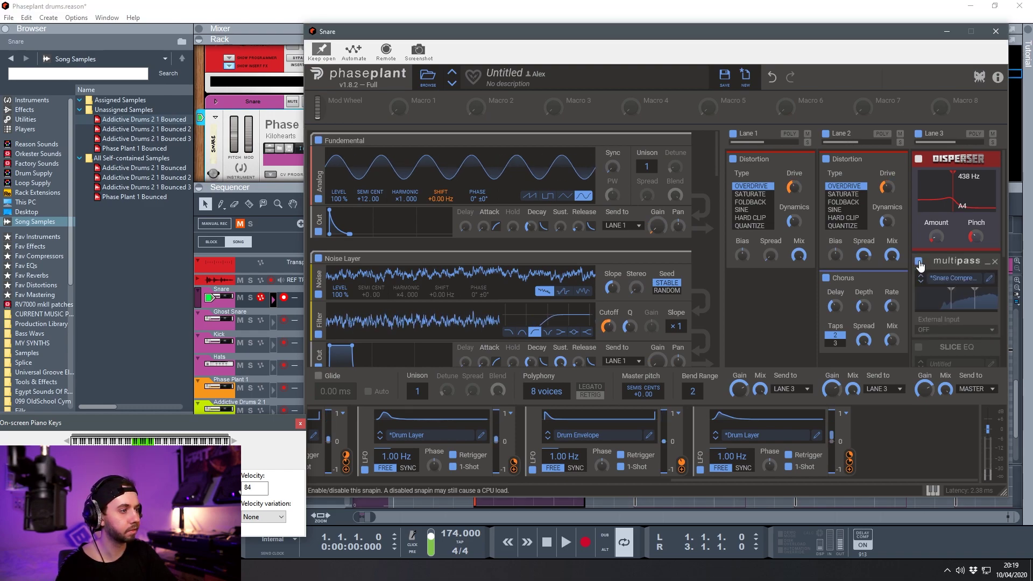
Step: Reopen the Multipass editor and solo Bands 2, 3 and 4 in turn to hear each compressed band
click(958, 298)
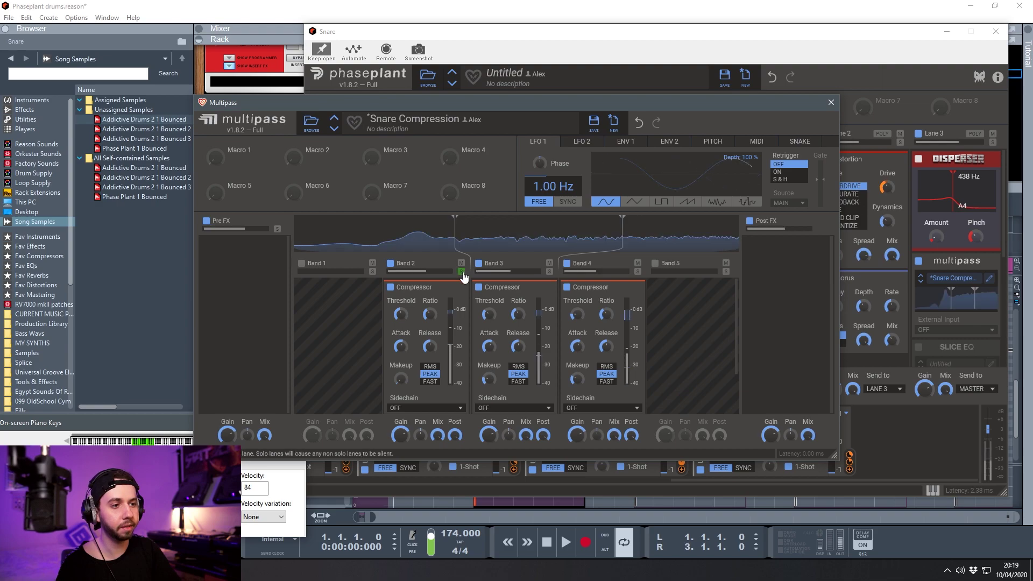
click(549, 272)
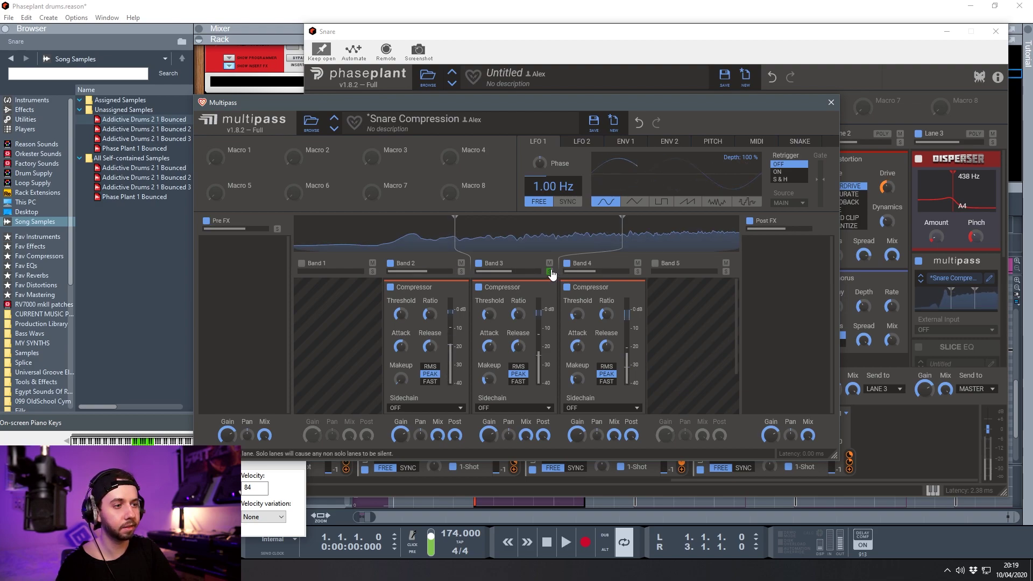
click(638, 272)
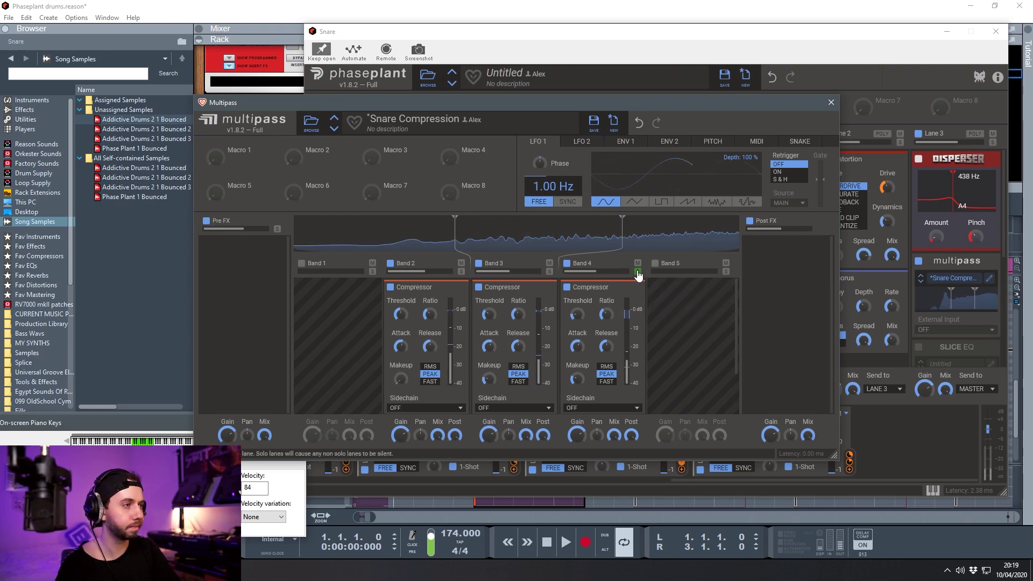
click(989, 278)
Step: Enable the Lane 3 Slice EQ, viewing its curve and toggling it to compare the snare with and without it
scroll(957, 269, down, 3)
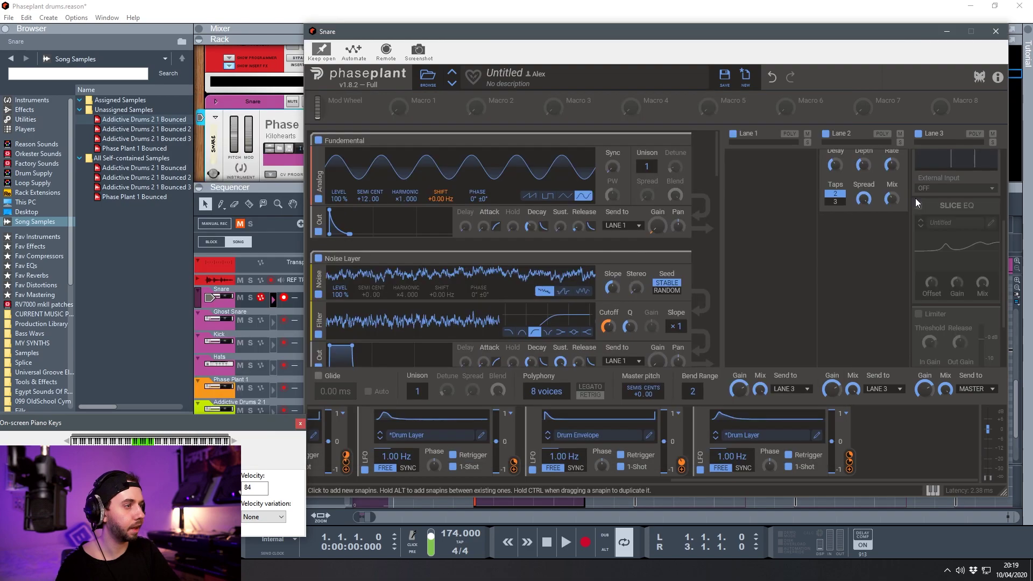
click(990, 223)
drag(491, 108, 405, 109)
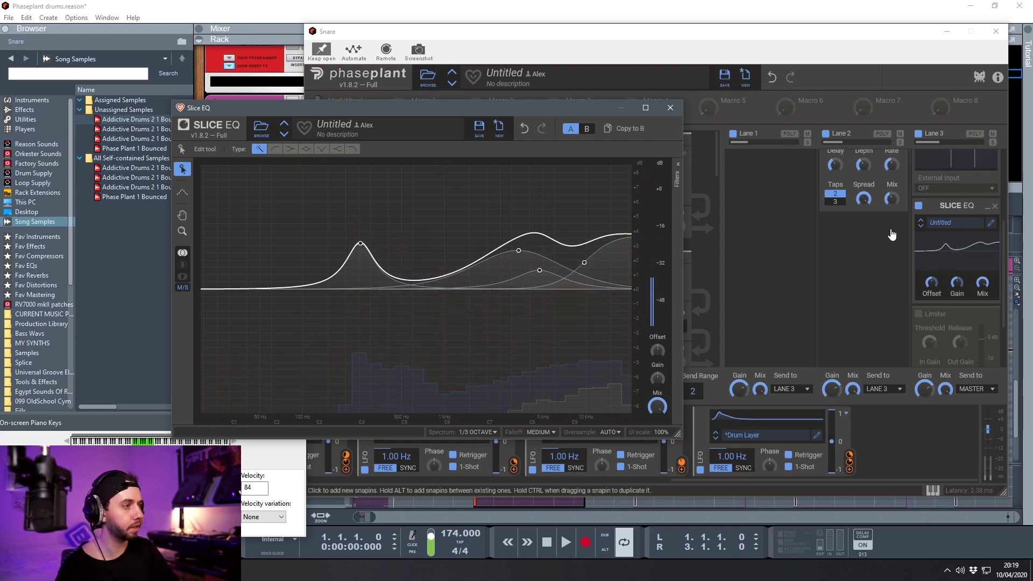
click(919, 206)
click(919, 206)
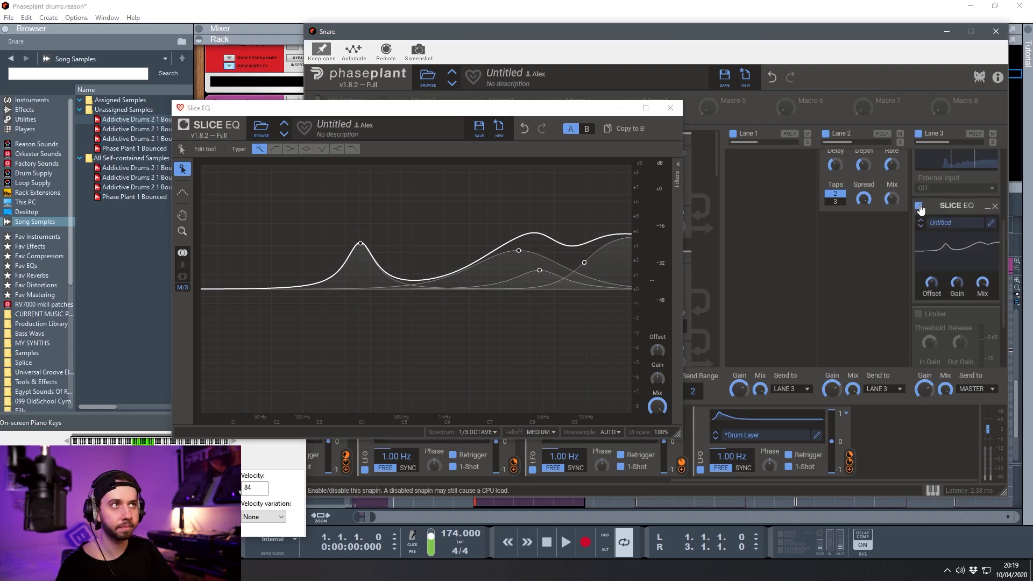
click(919, 206)
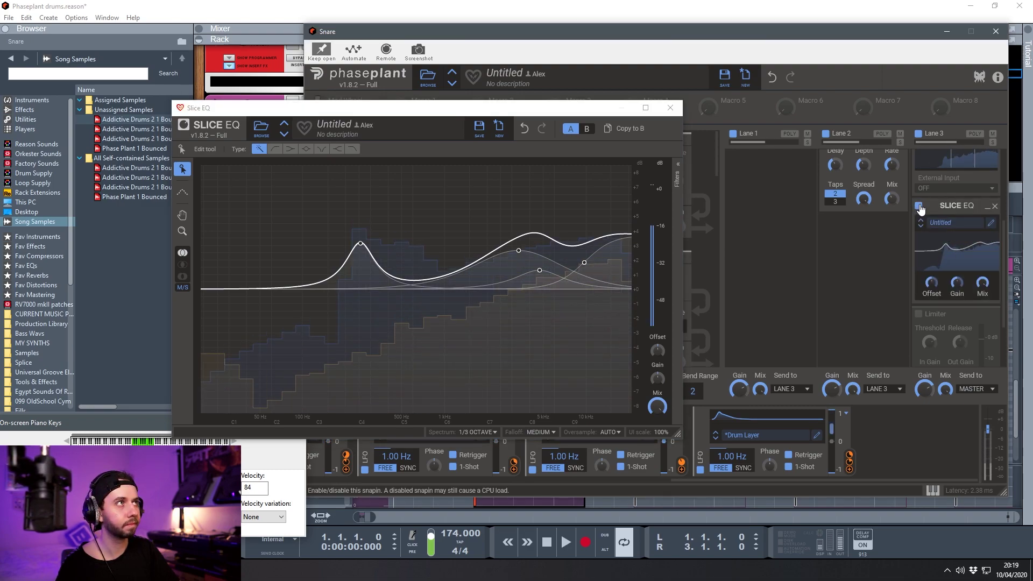
click(698, 109)
Step: Enable the Limiter at the end of Lane 3 and close the Snare instrument window
scroll(786, 166, down, 2)
click(918, 237)
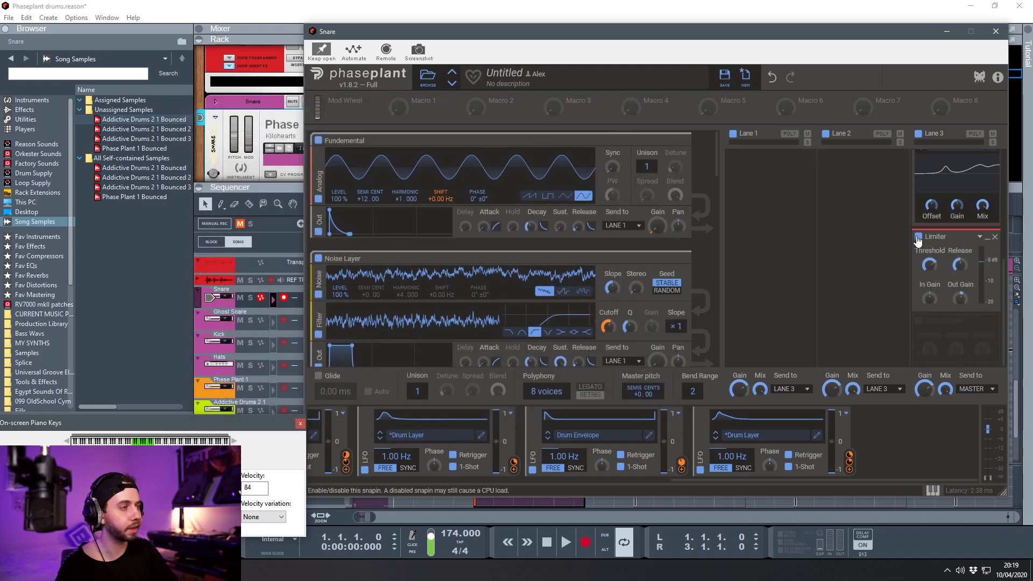
click(994, 33)
key(ctrl+e)
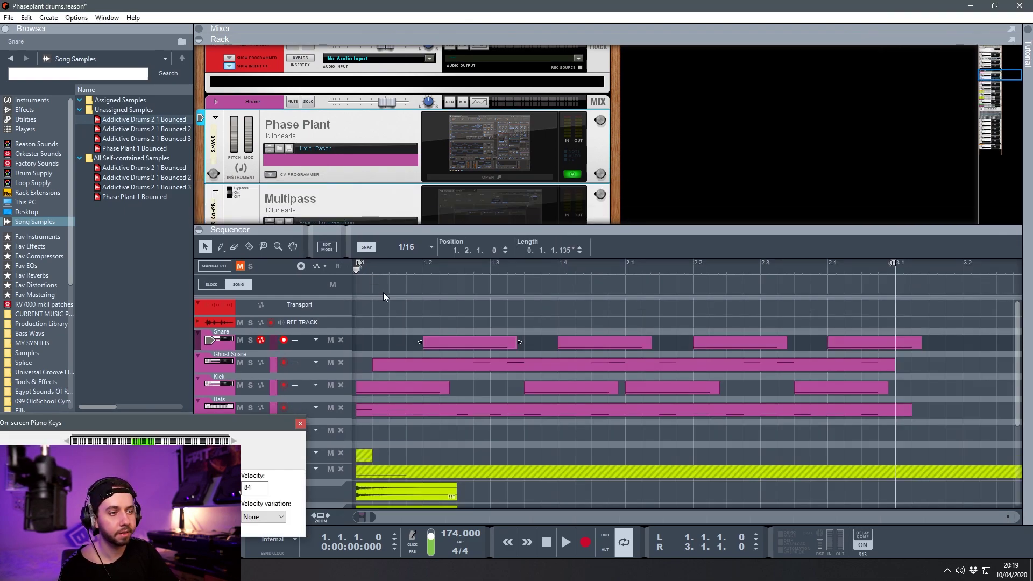
Step: Select the Hats track and enlarge the rack area to show its Combinator
scroll(423, 360, down, 3)
click(240, 334)
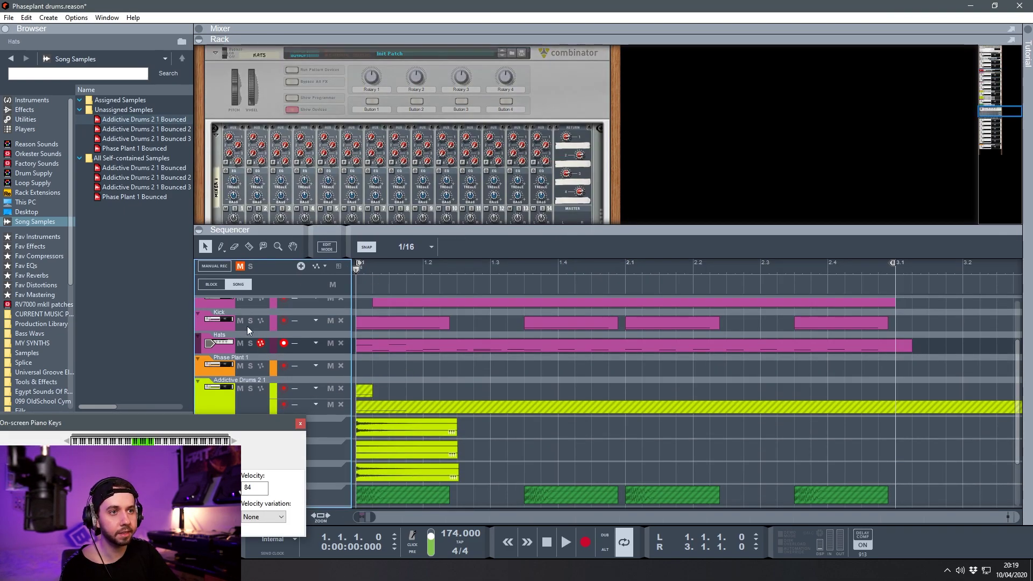
drag(476, 239, 464, 333)
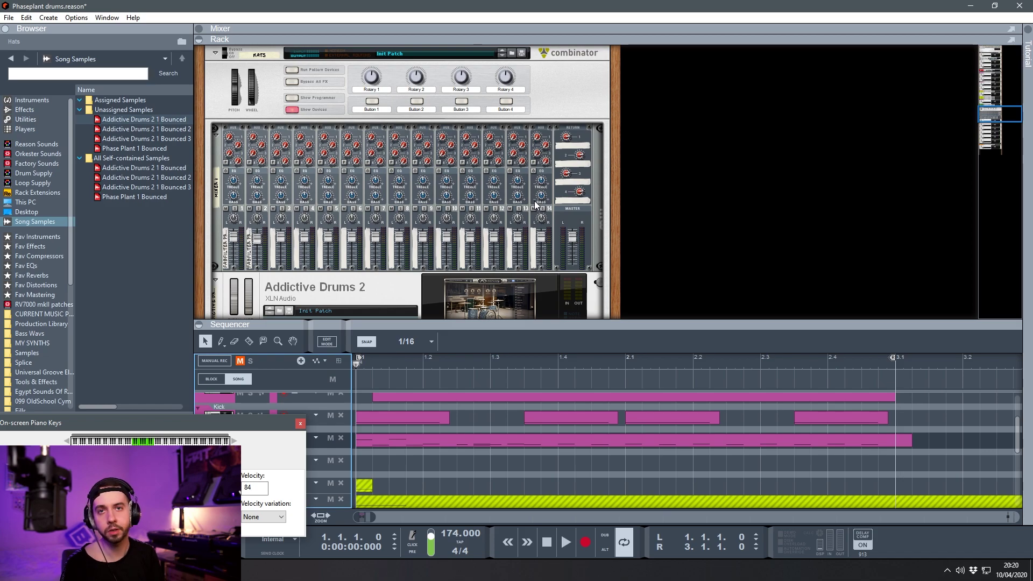
Step: Add a new Phase Plant from the favourite instruments below Phase Plant 1 and move its window clear of the browser
scroll(535, 204, down, 10)
click(37, 237)
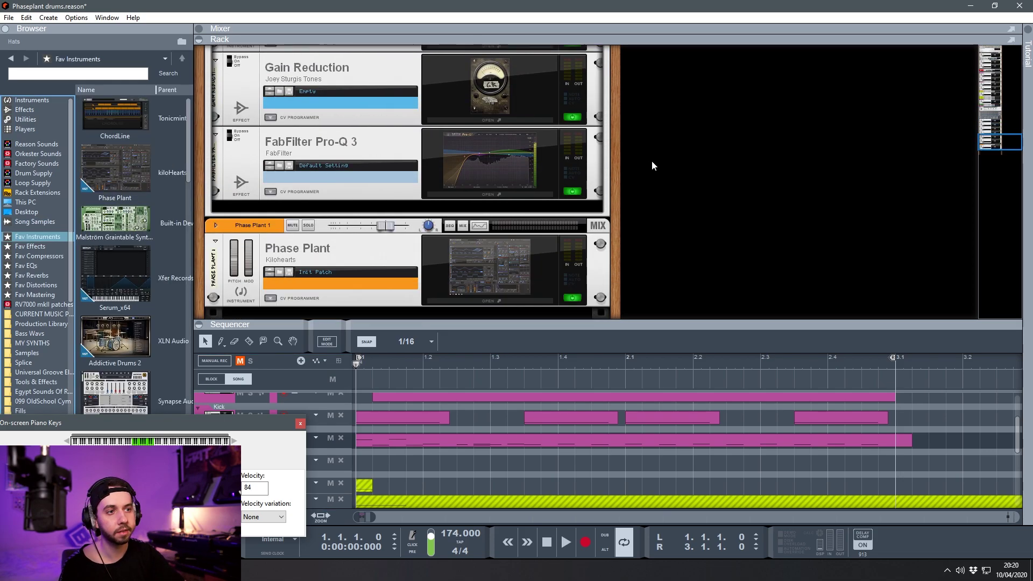
drag(116, 170, 549, 256)
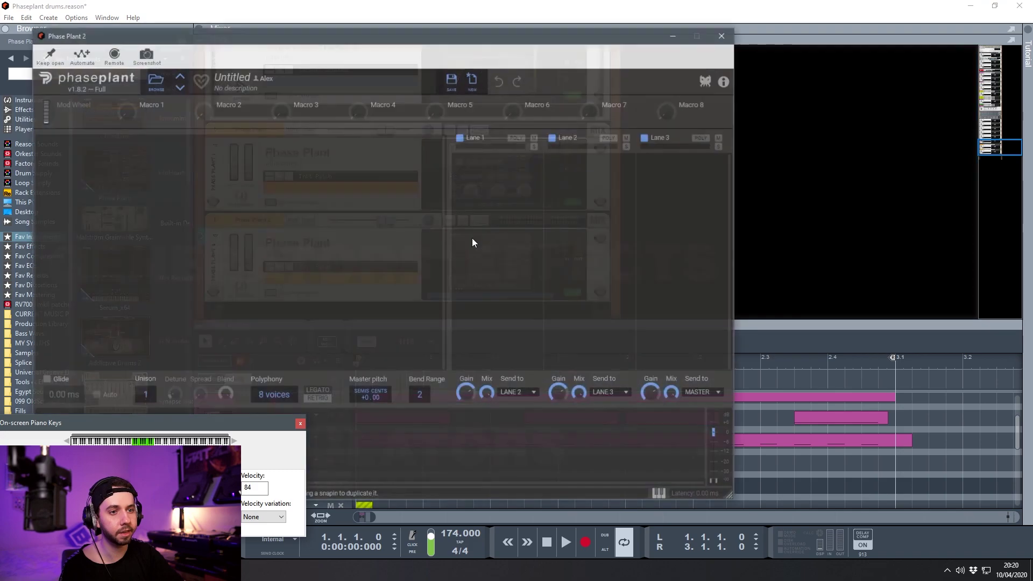
drag(216, 44, 606, 78)
drag(471, 79, 333, 48)
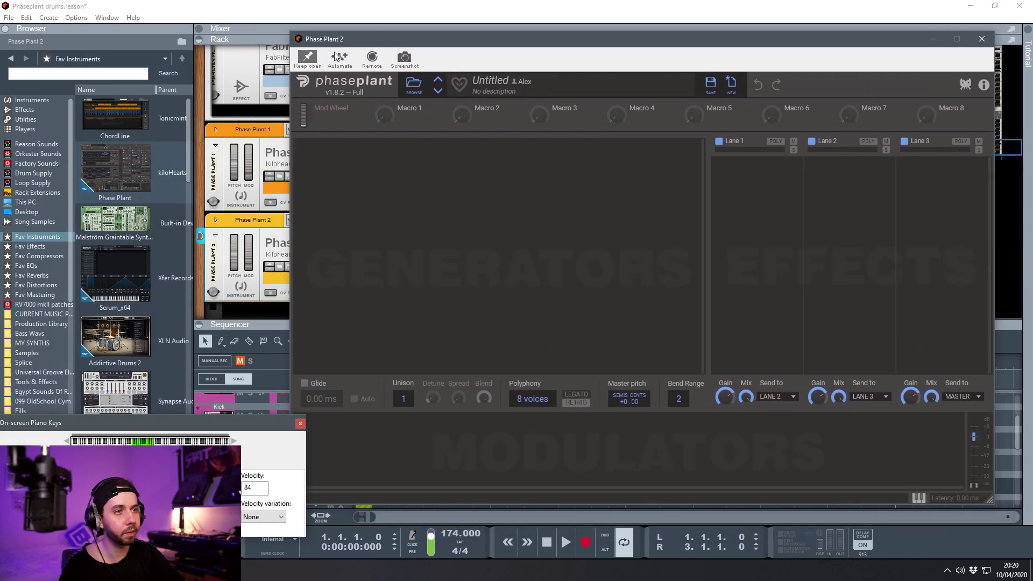
Step: Load the Hi-Hat Sequencer preset from the Sequences folder into the new Phase Plant and close the preset browser
click(413, 85)
click(325, 218)
scroll(464, 176, down, 5)
scroll(349, 198, down, 3)
click(337, 234)
scroll(508, 221, down, 2)
click(451, 218)
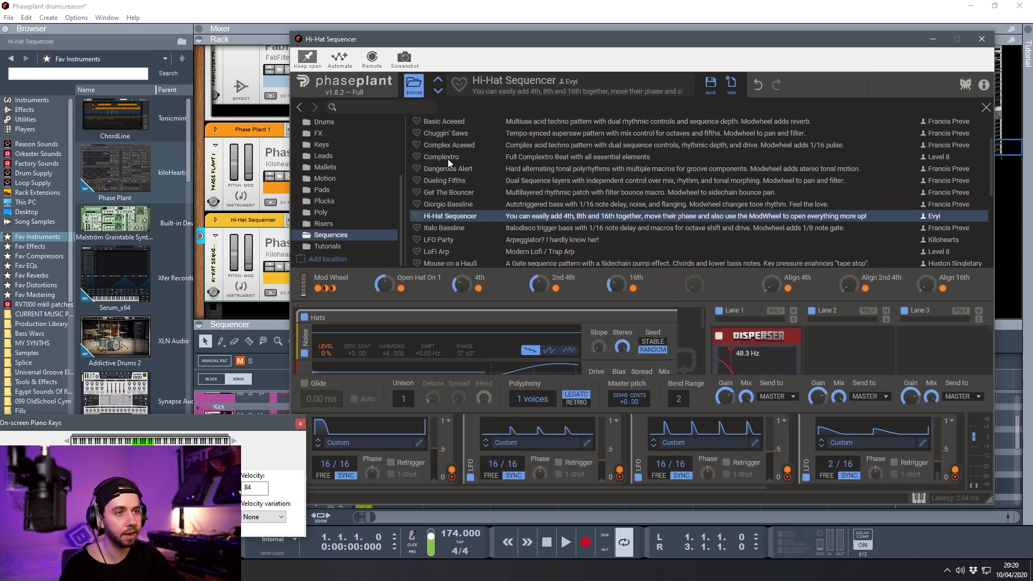
click(413, 86)
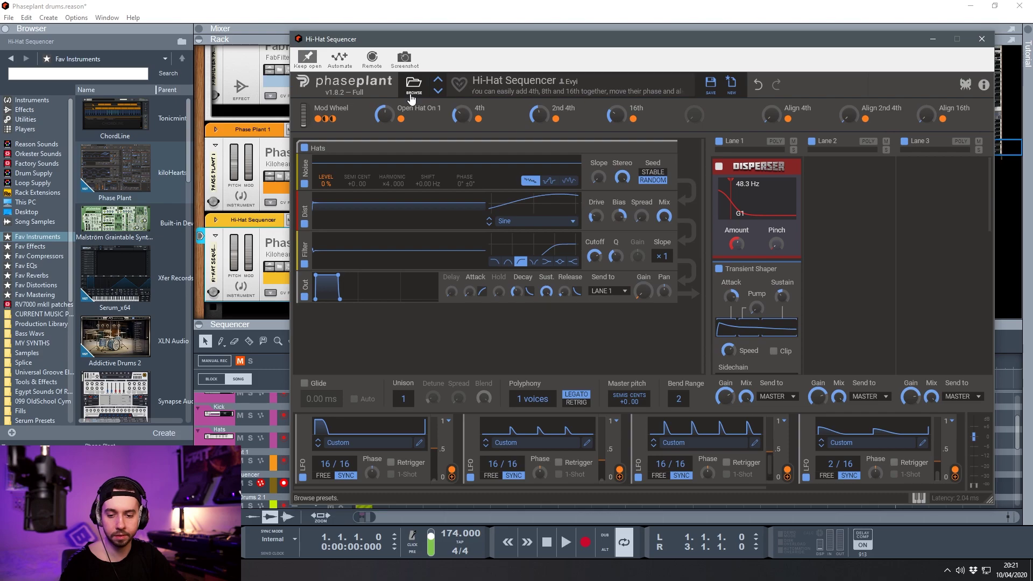
Step: Show the on-screen piano keys and examine the Hi-Hat Sequencer's Lane 1 effects from the Disperser down to the Reverb and Gain
key(F4)
mouse_move(412, 38)
mouse_down()
mouse_move(450, 27)
mouse_move(422, 24)
mouse_up()
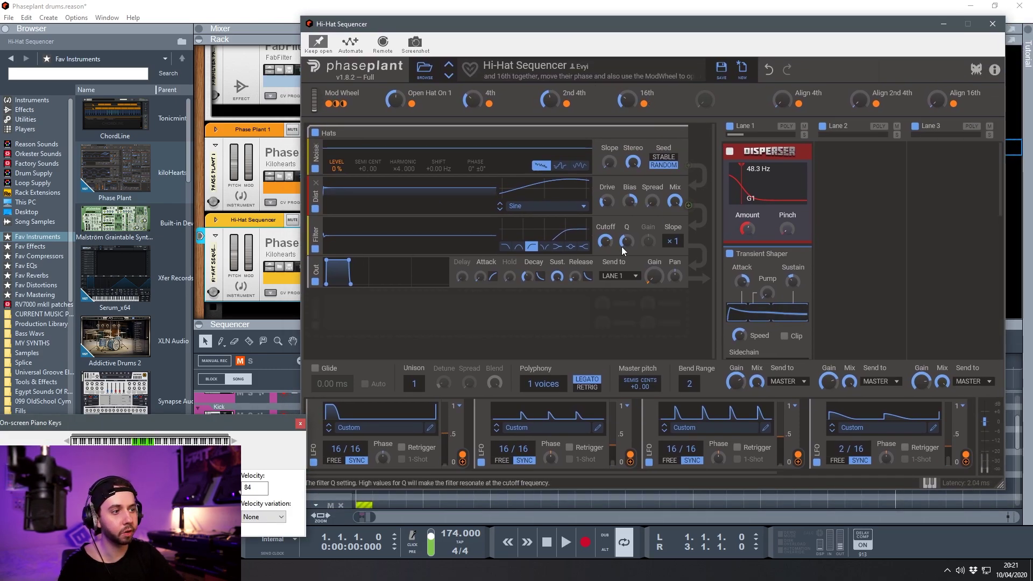
scroll(746, 270, down, 3)
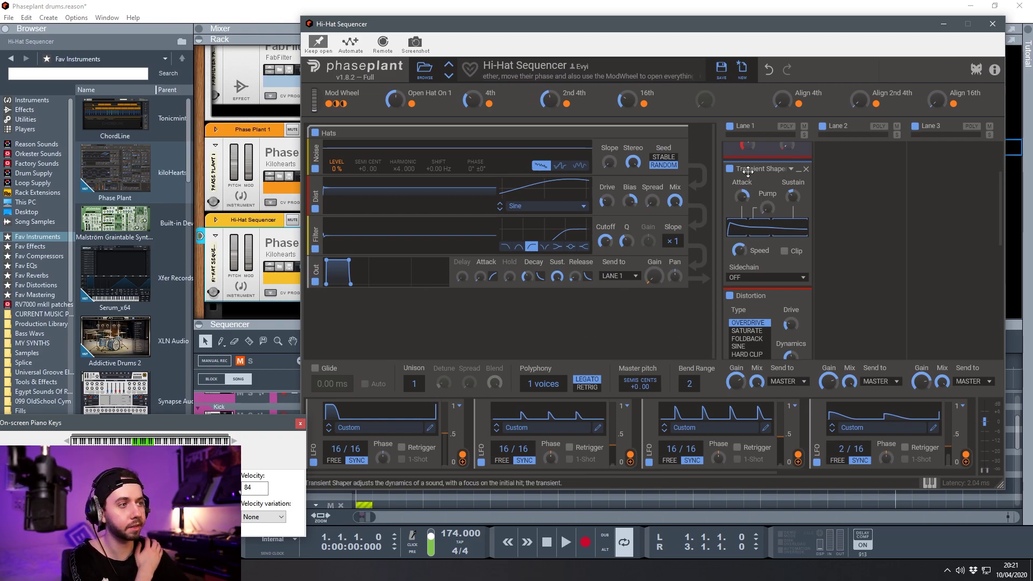
scroll(754, 188, up, 3)
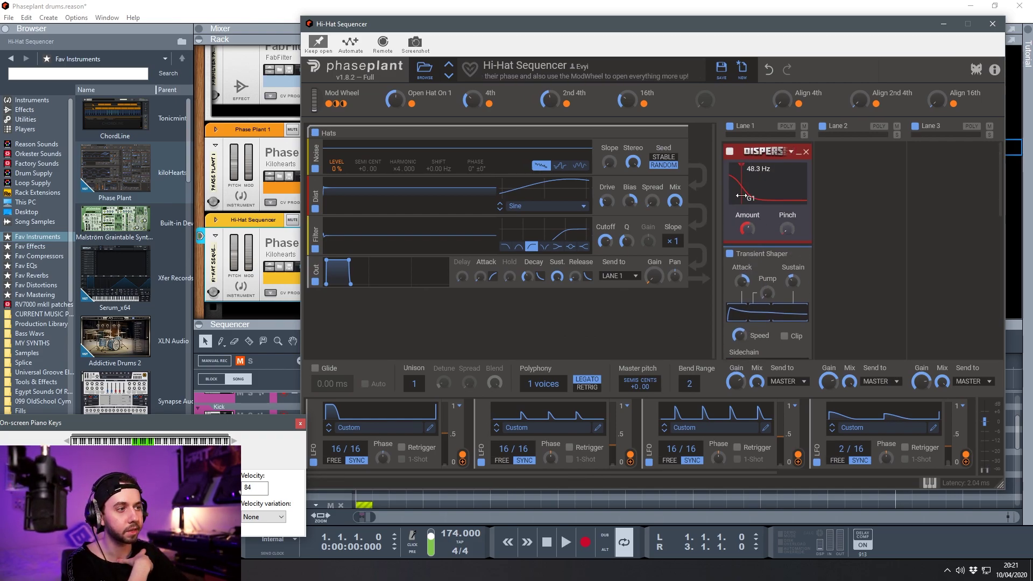
scroll(751, 257, down, 7)
scroll(750, 257, down, 6)
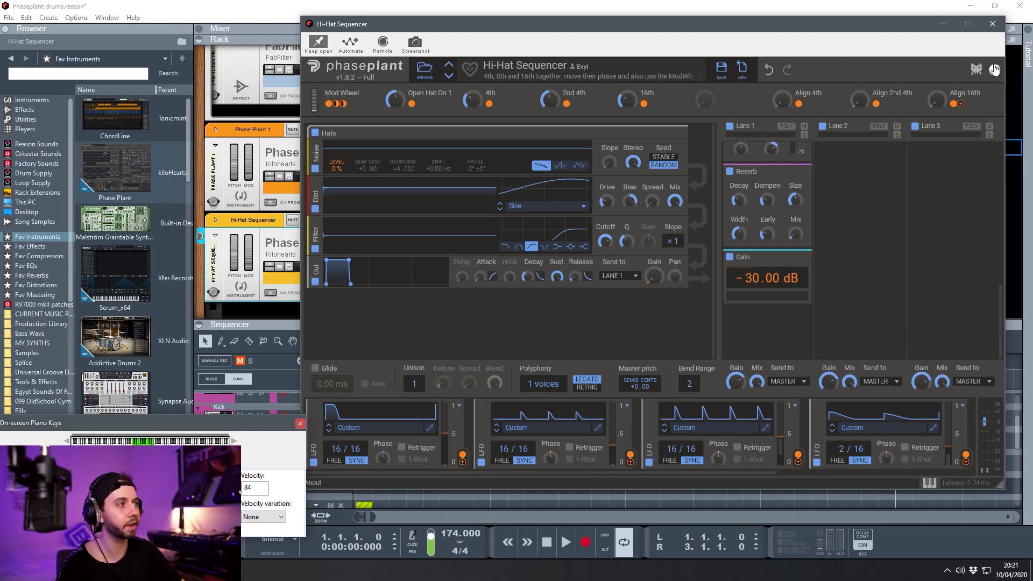
Step: Close the Hi-Hat Sequencer window and return to the Hats track's Combinator mixer in an enlarged rack
key(alt+F4)
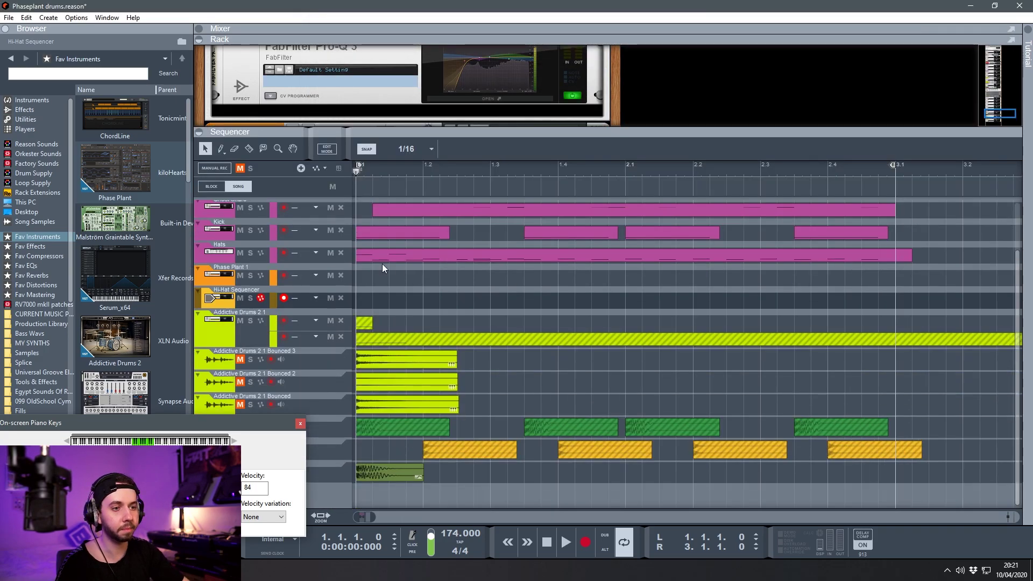
click(238, 244)
drag(342, 131, 361, 268)
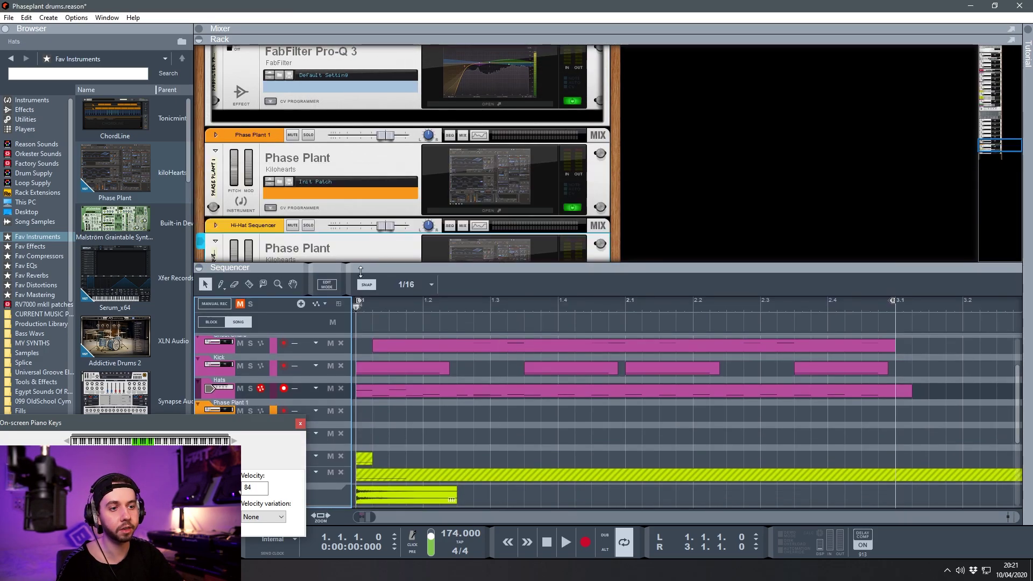
click(269, 385)
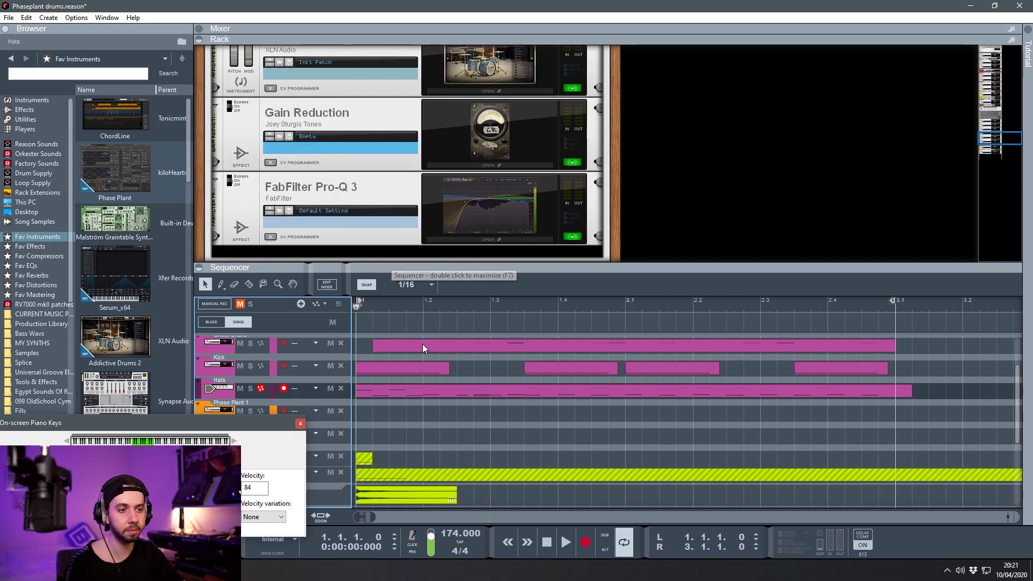
drag(392, 268, 391, 383)
scroll(332, 259, up, 5)
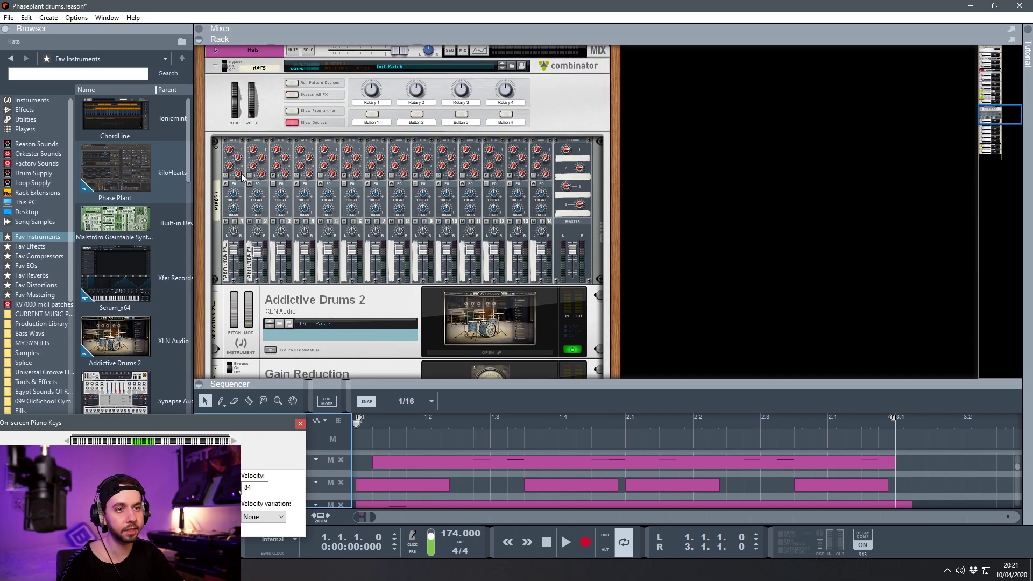
Step: Audition channel 1 of the Hats Combinator mixer on its own, enlarging the sequencer area, and release its solo
click(233, 222)
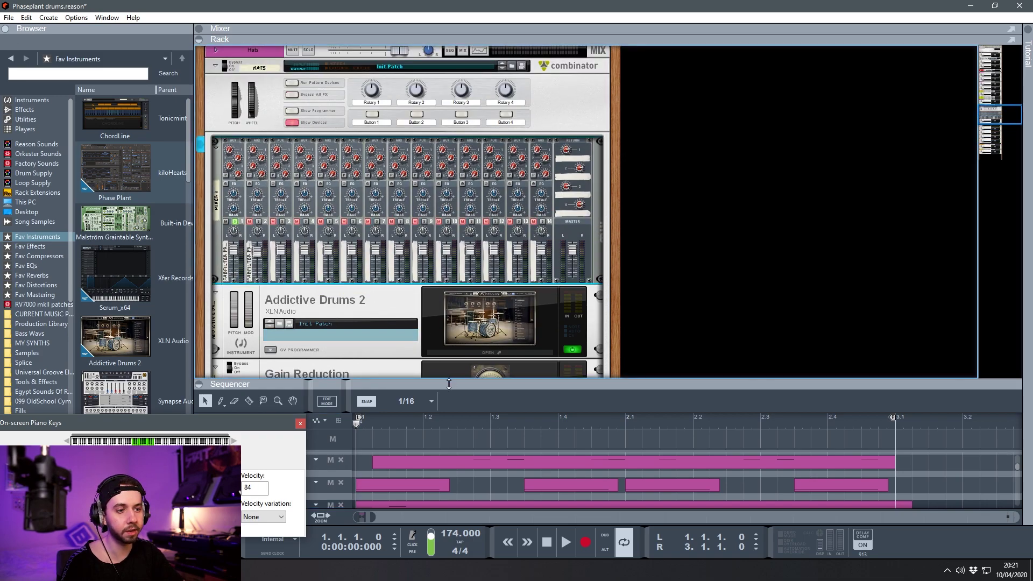
drag(447, 383, 438, 295)
key(space)
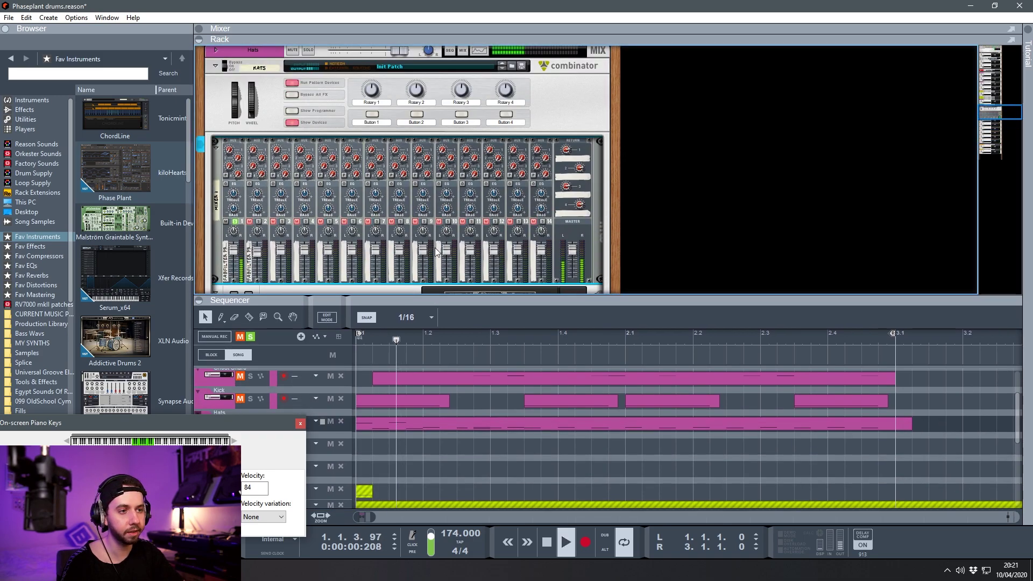
key(space)
click(234, 221)
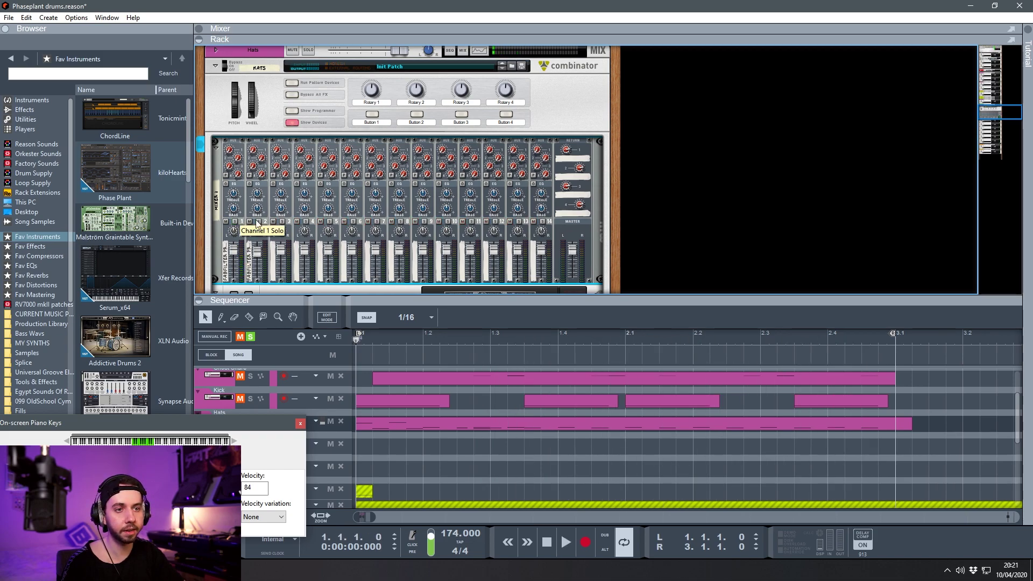
Step: Solo channel 2 of the Hats mixer and play the loop to hear that layer alone
click(259, 221)
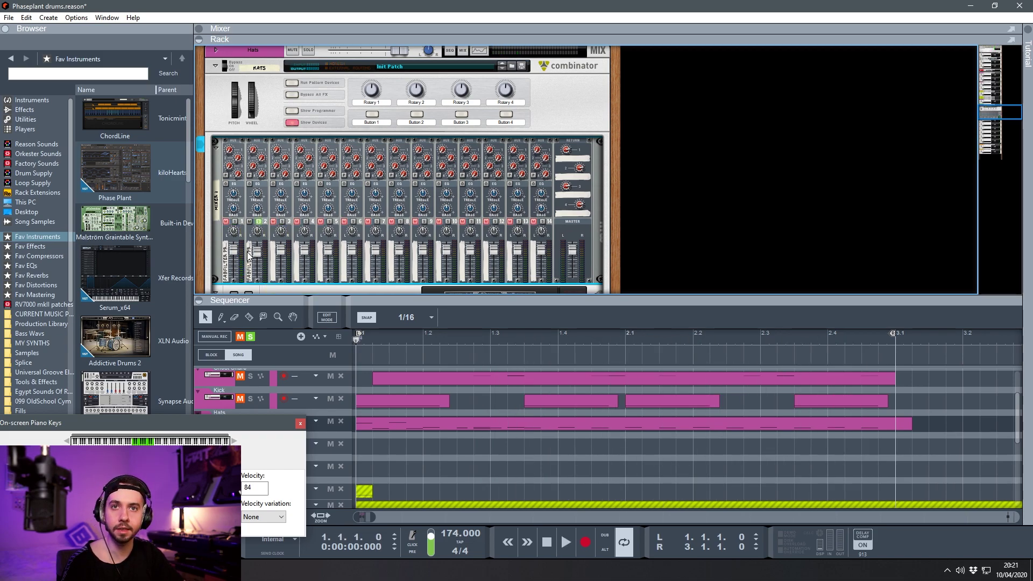
key(space)
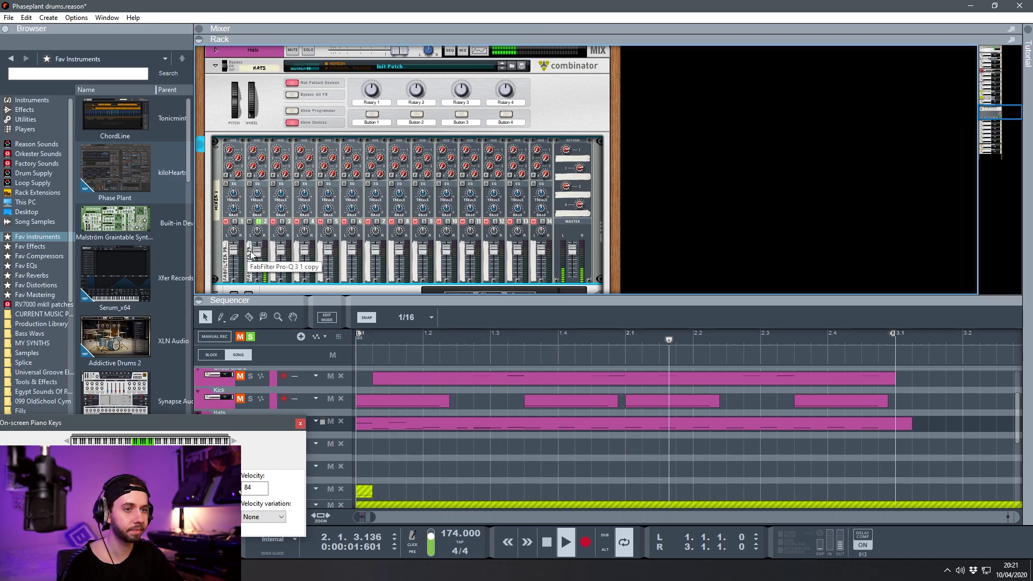
key(space)
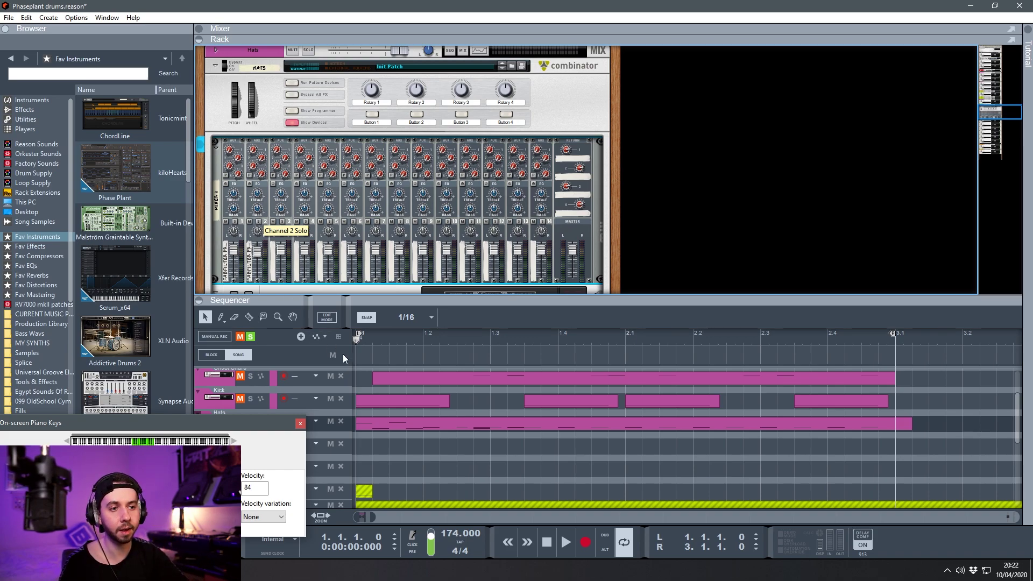
Step: Play both hat layers together without channel solos and enlarge the sequencer to show more tracks
key(space)
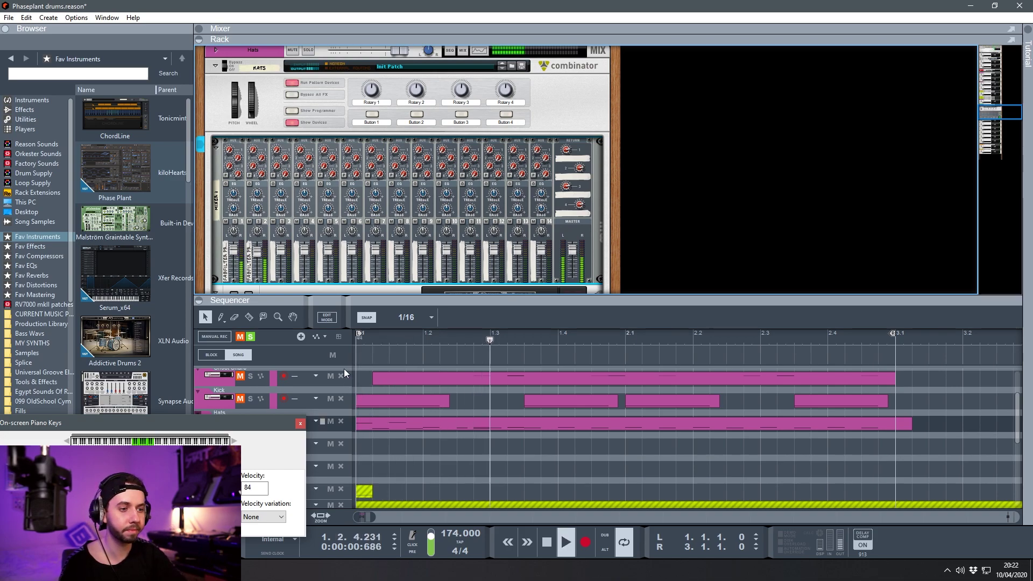
key(space)
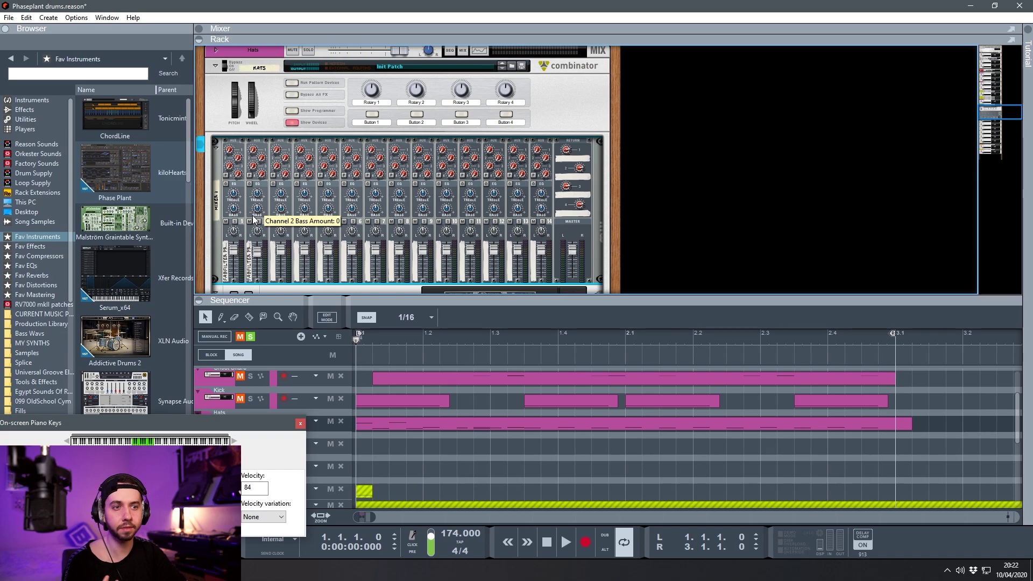
click(250, 221)
key(space)
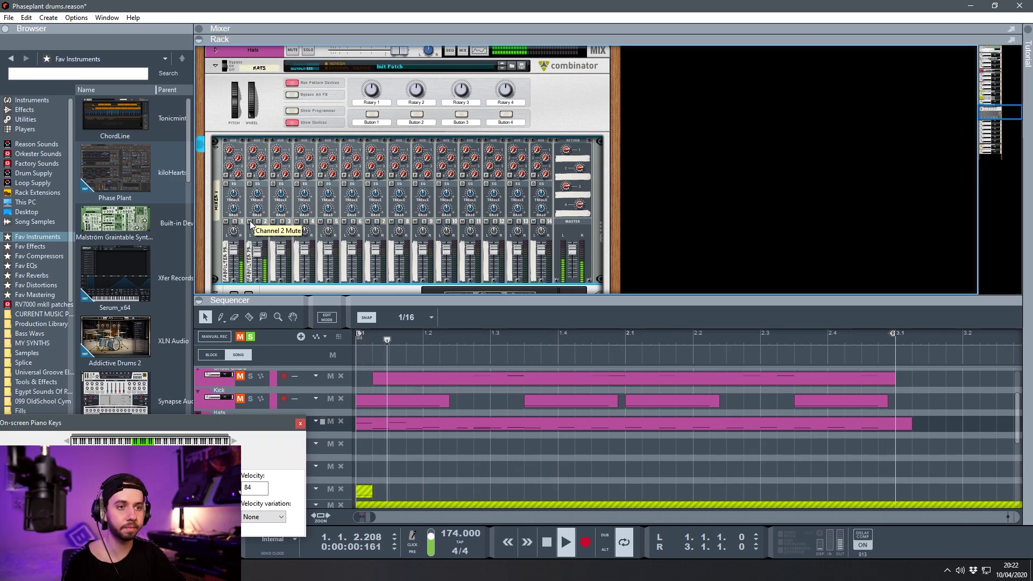
drag(245, 297, 245, 229)
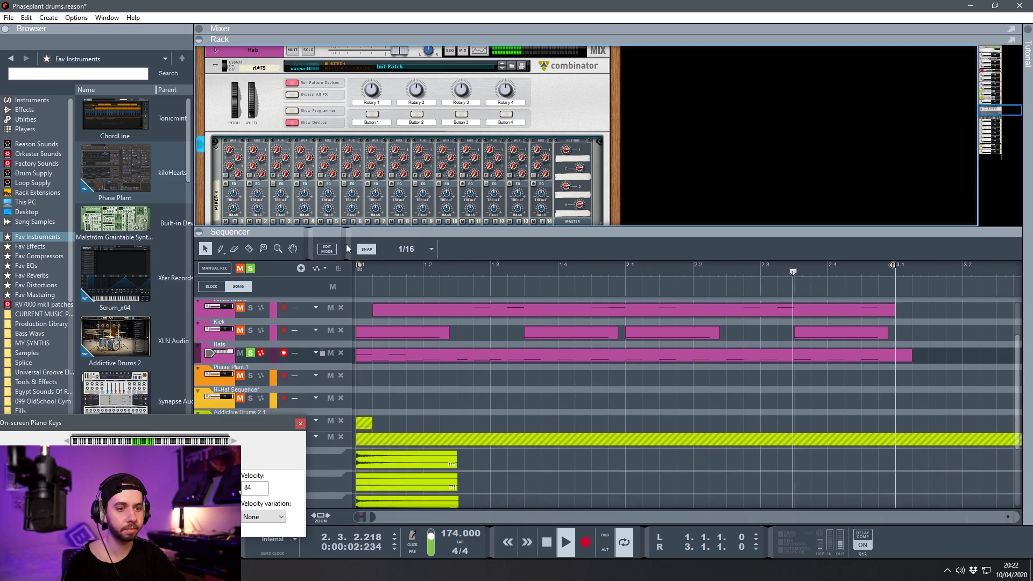
key(space)
Step: Solo the Kick and Snare tracks alongside the Hats and play the loop to hear them together
click(249, 354)
click(249, 354)
click(251, 330)
scroll(332, 345, up, 3)
click(251, 365)
click(251, 342)
key(space)
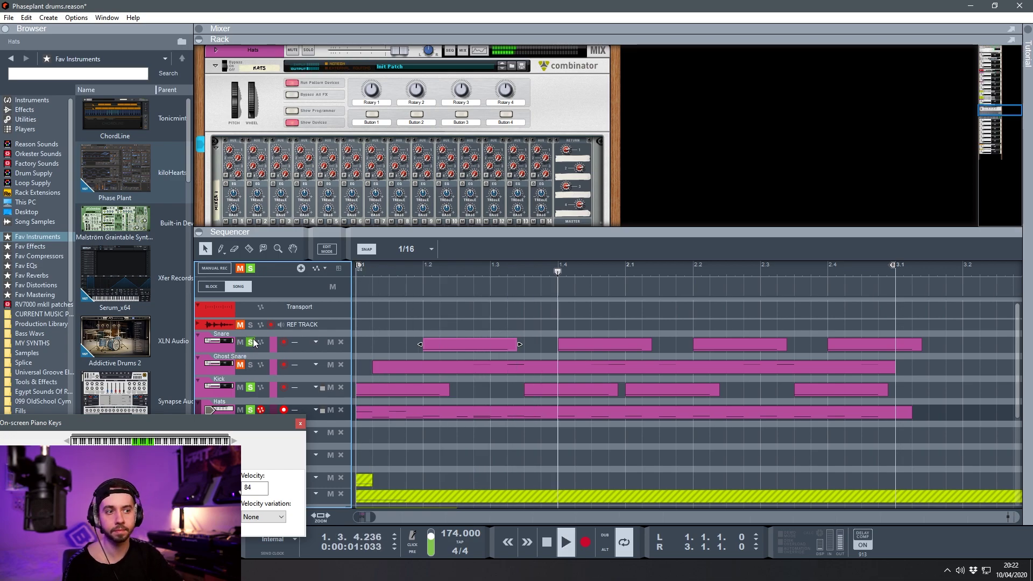
key(space)
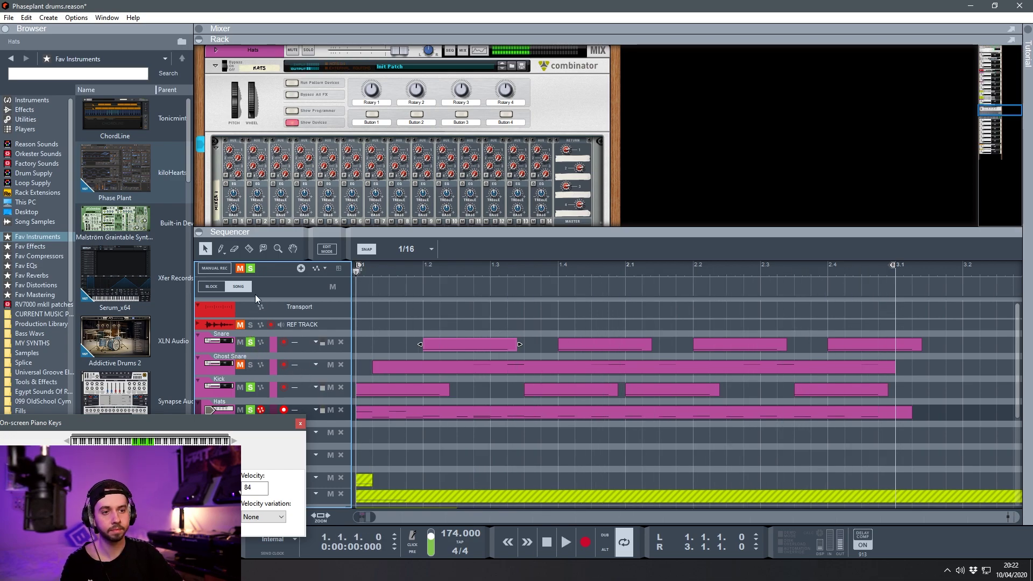
Step: Select the Ghost Snare track, open its Phase Plant and examine the generators from the Fundamental down to the hi hat sample
click(255, 356)
scroll(437, 121, up, 3)
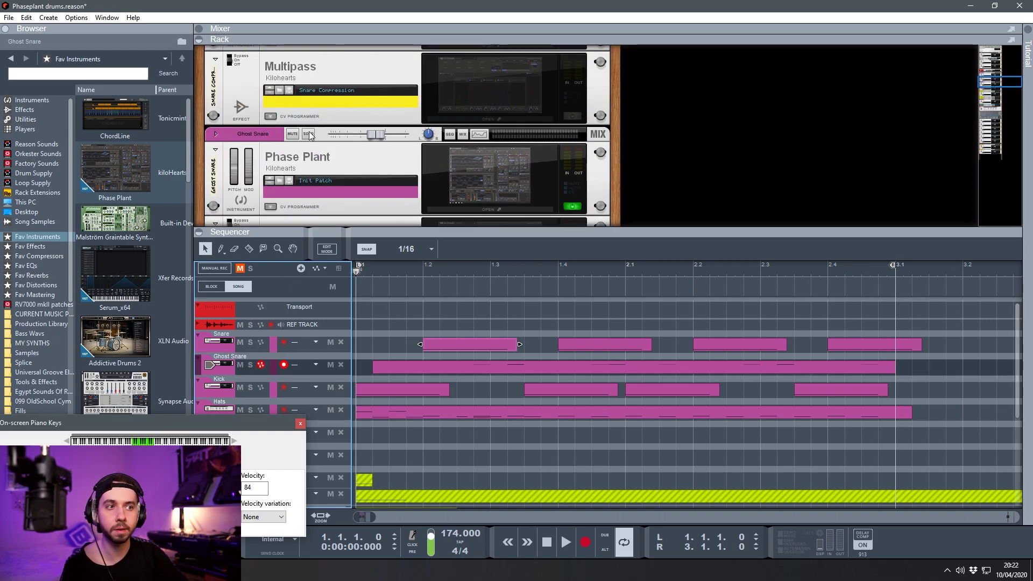
click(308, 134)
scroll(363, 127, down, 2)
click(498, 104)
drag(263, 45, 521, 18)
scroll(645, 184, down, 5)
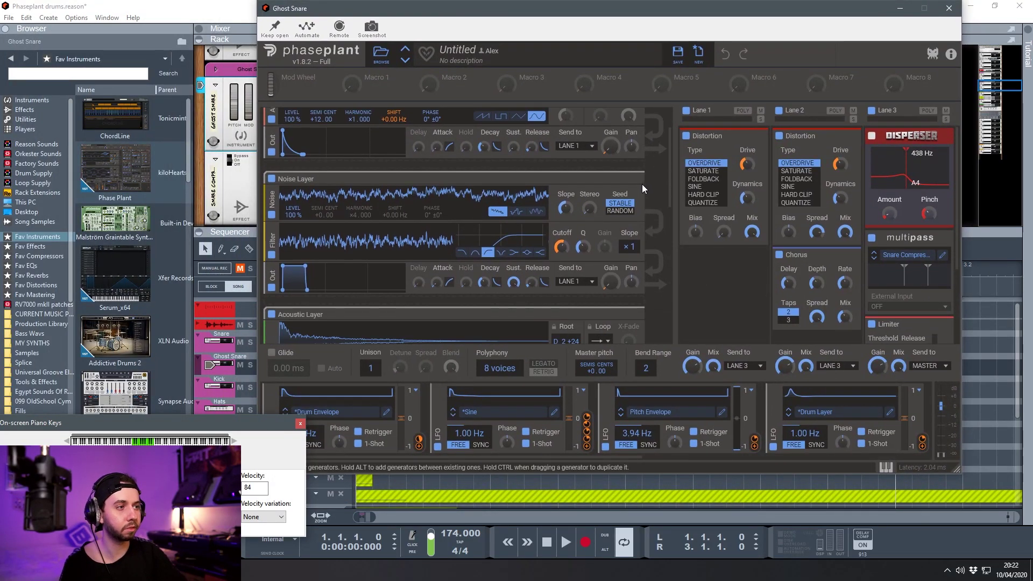
scroll(642, 179, up, 5)
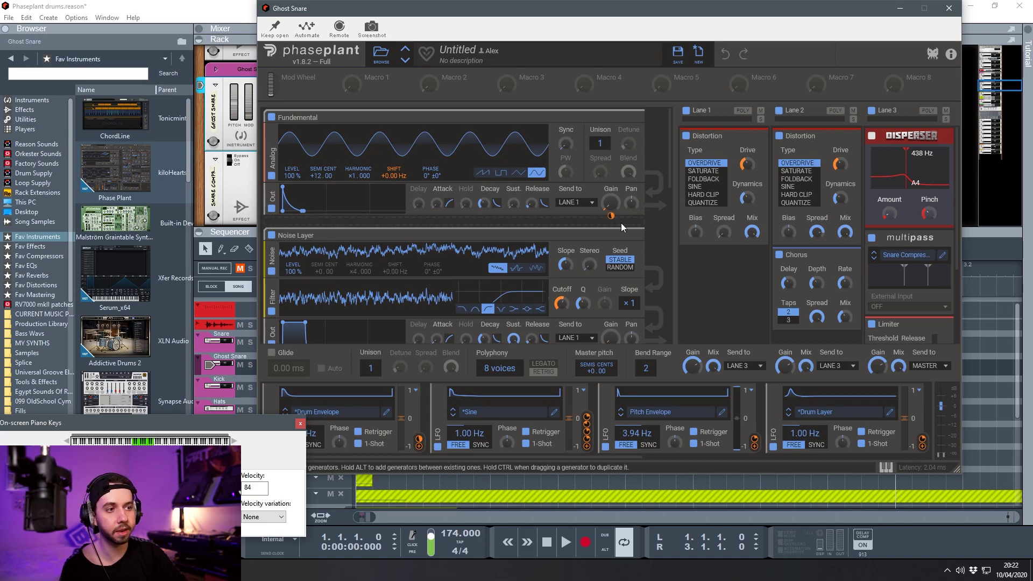
scroll(621, 224, down, 2)
scroll(656, 214, down, 5)
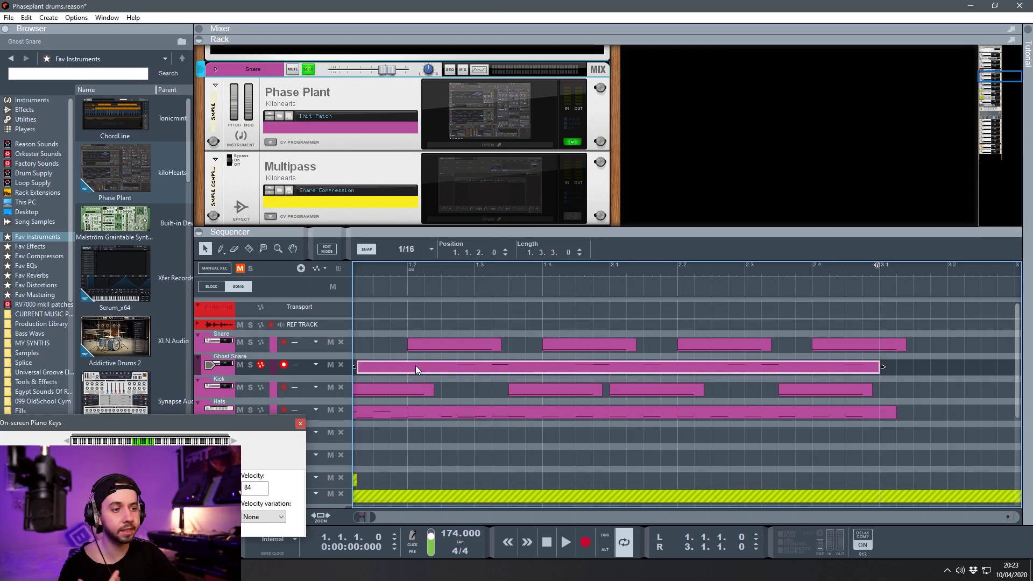
Step: Open the Ghost Snare clip for note editing and compare its notes and velocities with those of the Snare track
double_click(415, 366)
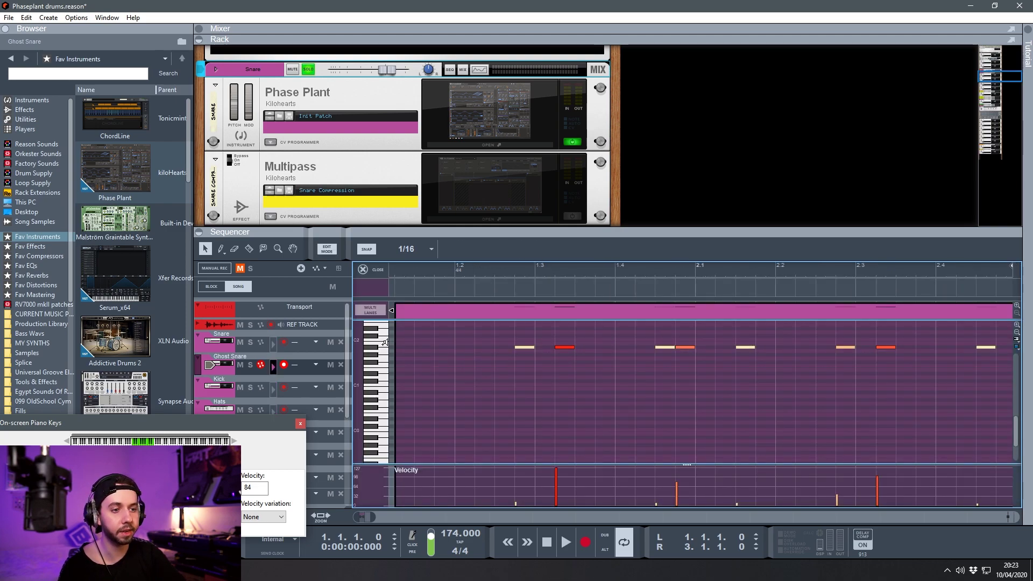
click(263, 329)
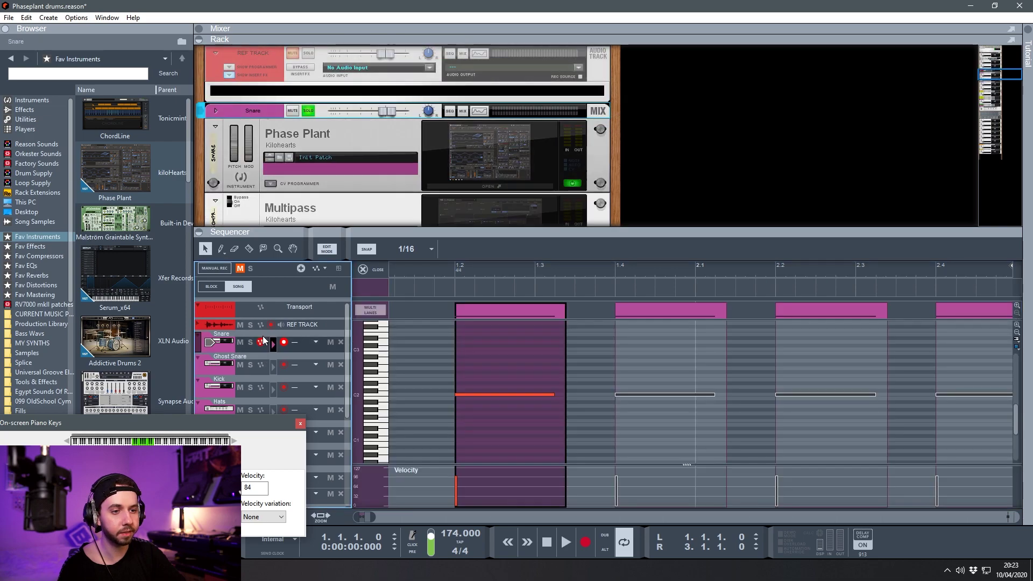
click(264, 360)
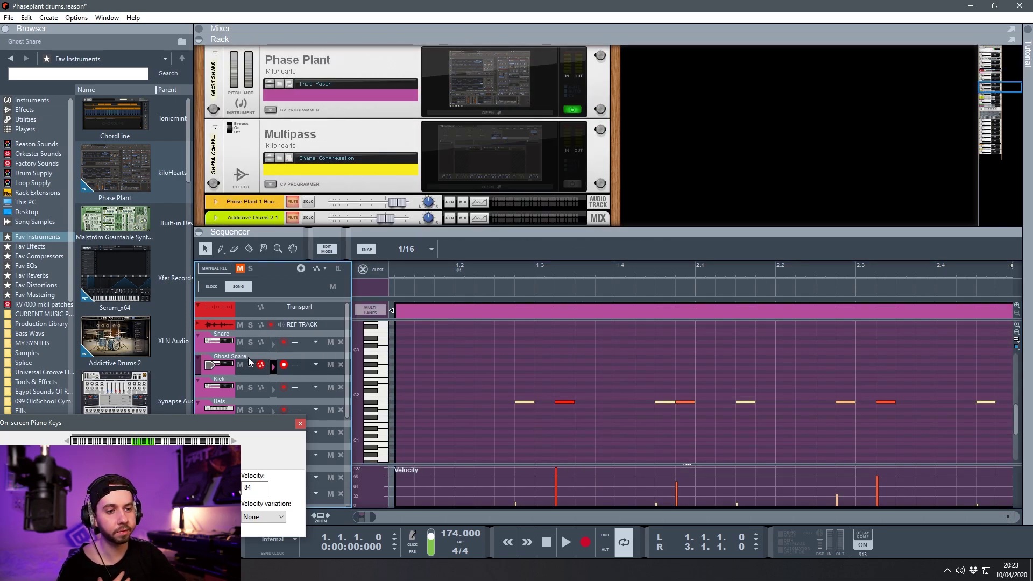
Step: Reopen the Ghost Snare's Phase Plant, inspect the Sine and Drum Envelope LFO curves in the LFO Editor, and close both editors
click(487, 79)
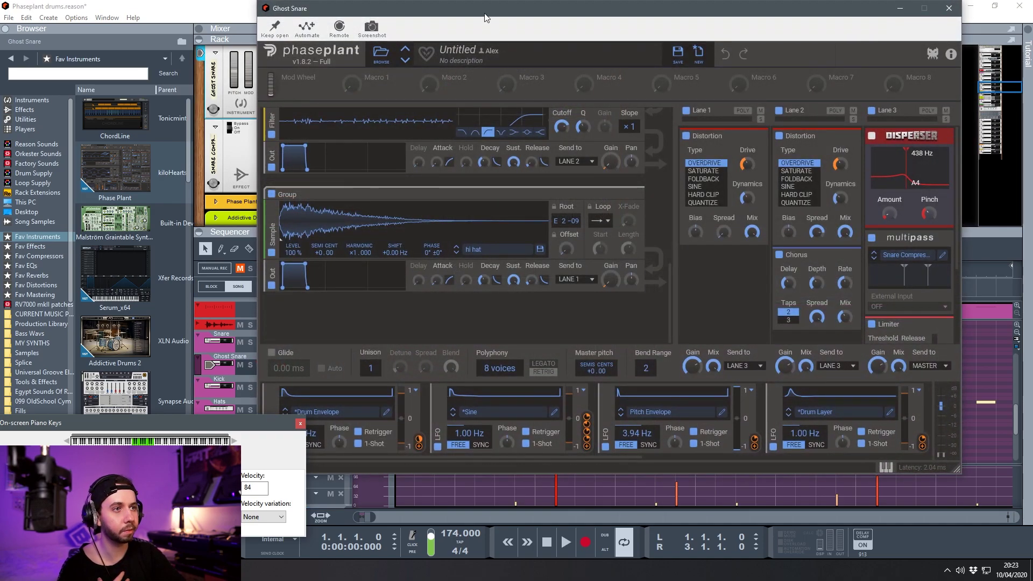
drag(484, 18, 528, 17)
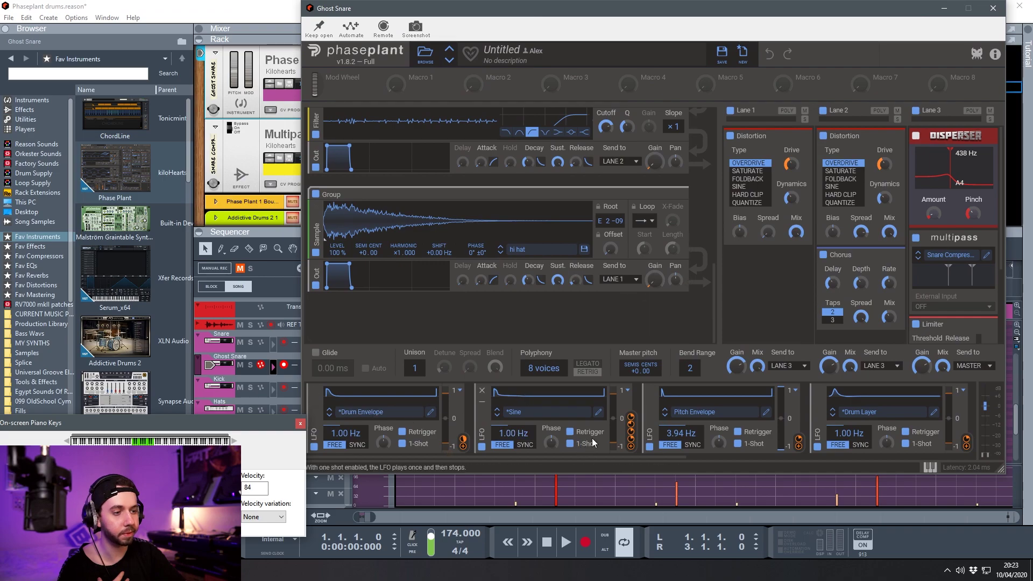
click(598, 412)
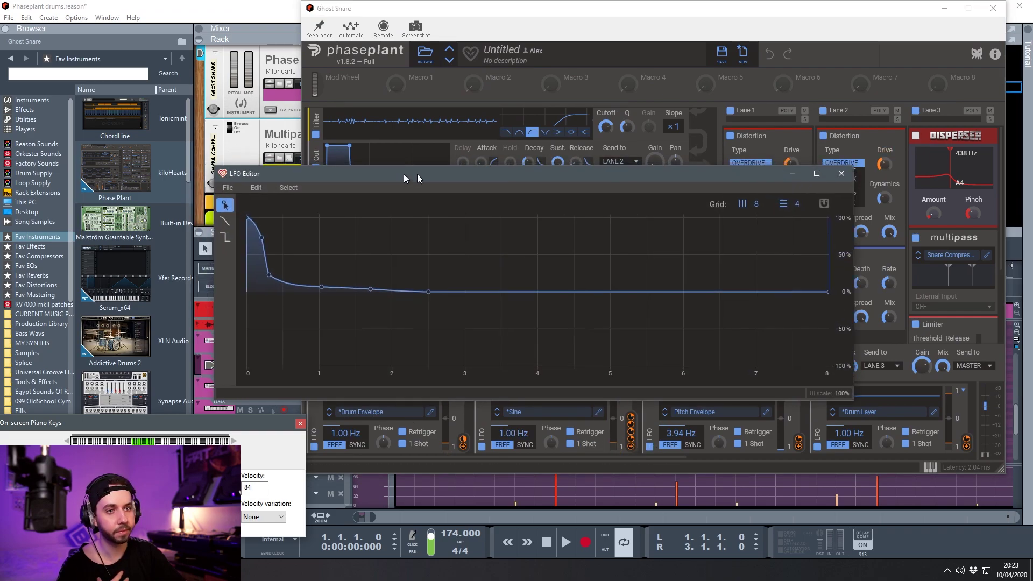
drag(393, 172, 522, 164)
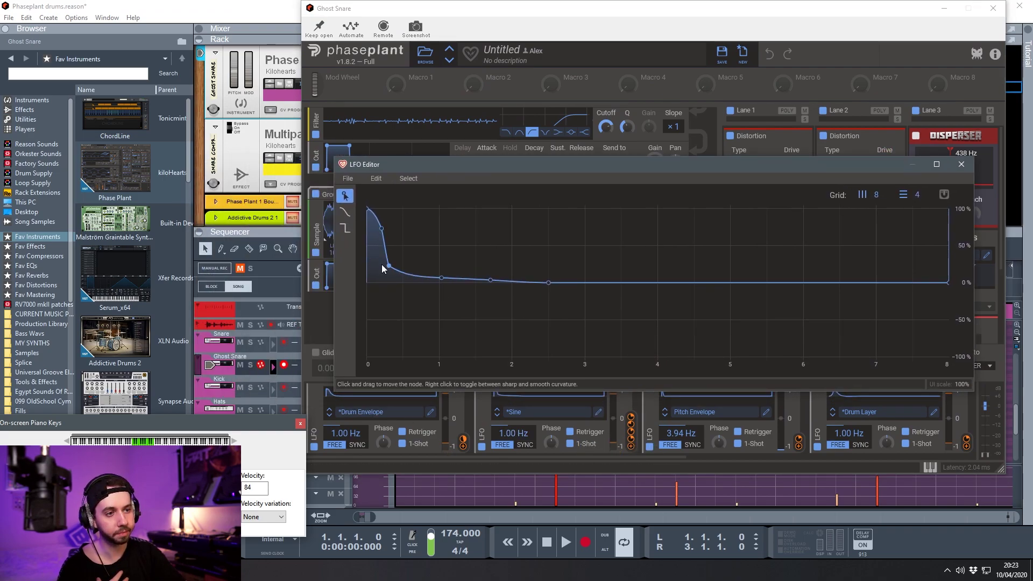
click(430, 412)
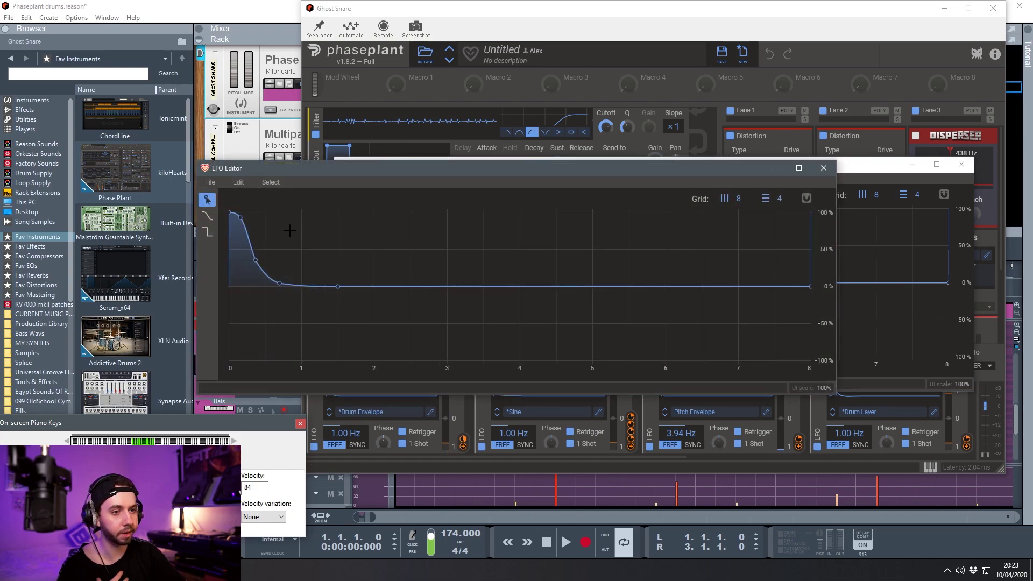
click(824, 166)
click(961, 165)
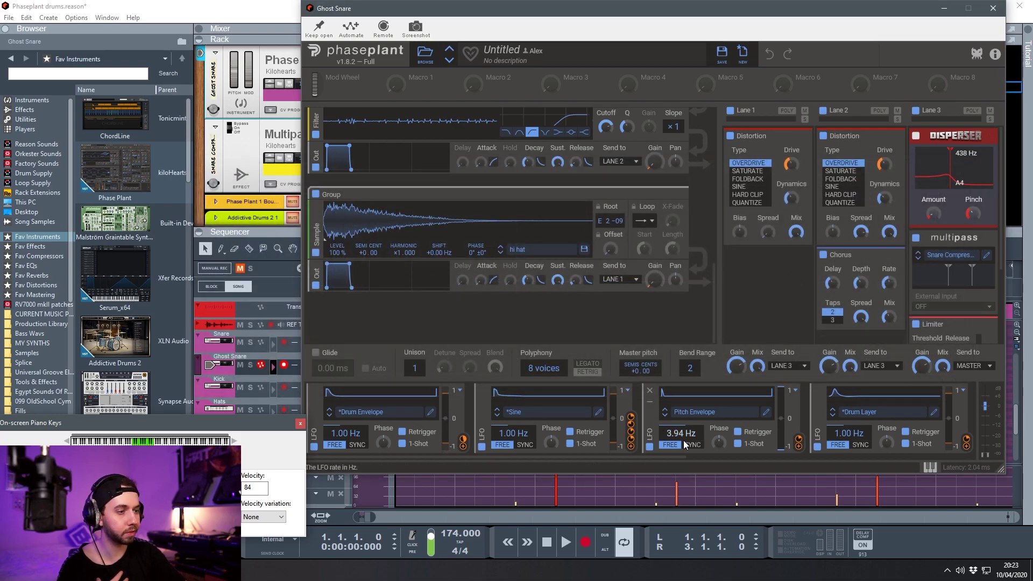
Step: Inspect the Drum Layer LFO curve in the LFO Editor, undoing a trial node move before closing it
drag(572, 457, 707, 460)
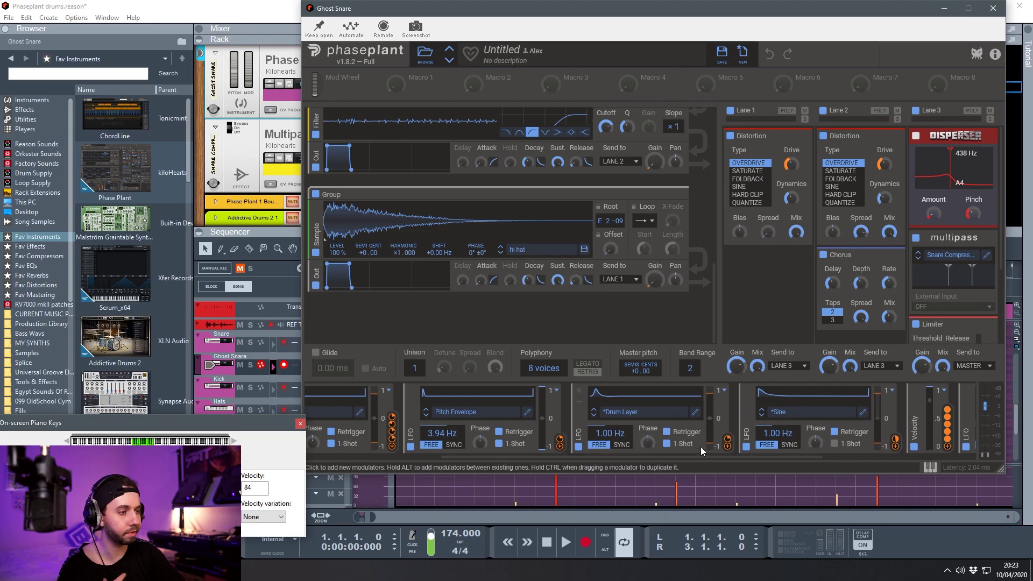
click(694, 412)
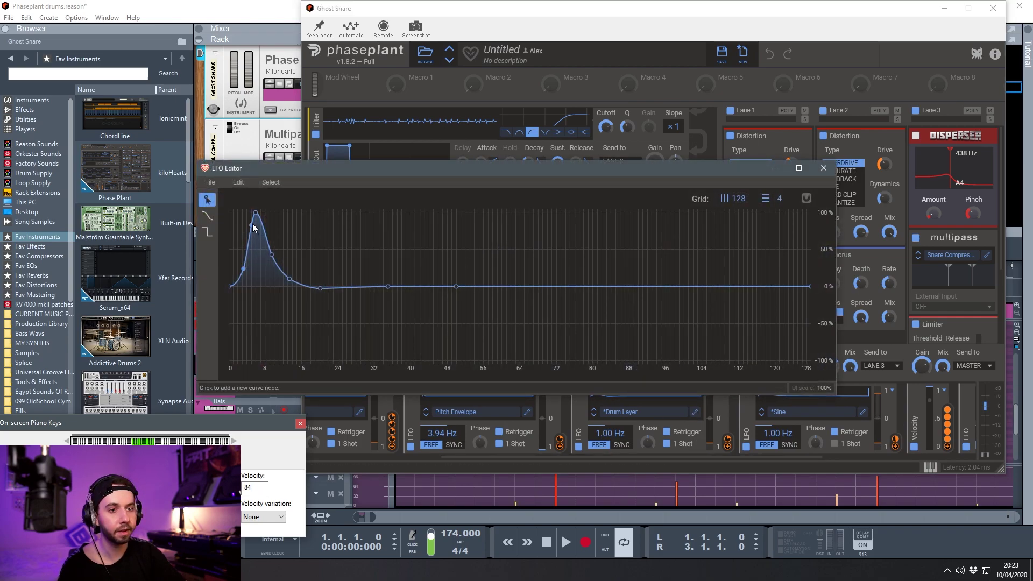
drag(309, 285, 343, 266)
key(ctrl+z)
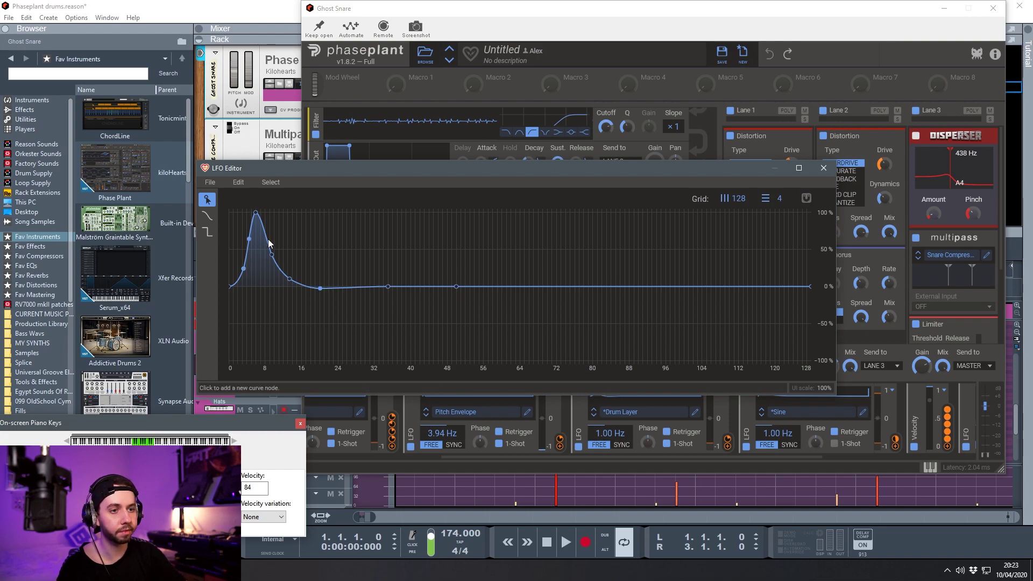
click(823, 168)
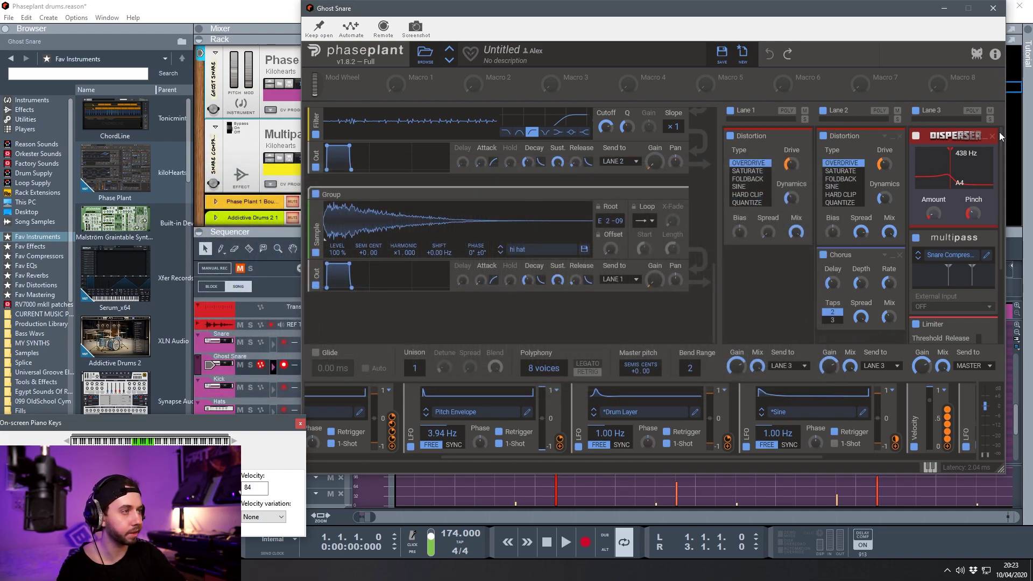
Step: Show the sequencer full size and play the loop with the Snare, Ghost Snare, Kick and Hats together
key(F7)
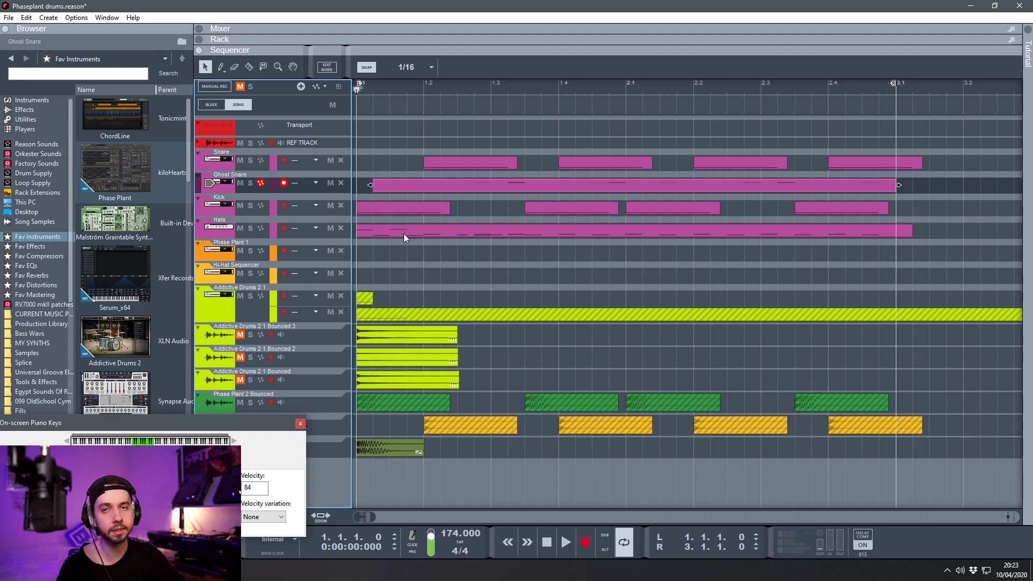
key(space)
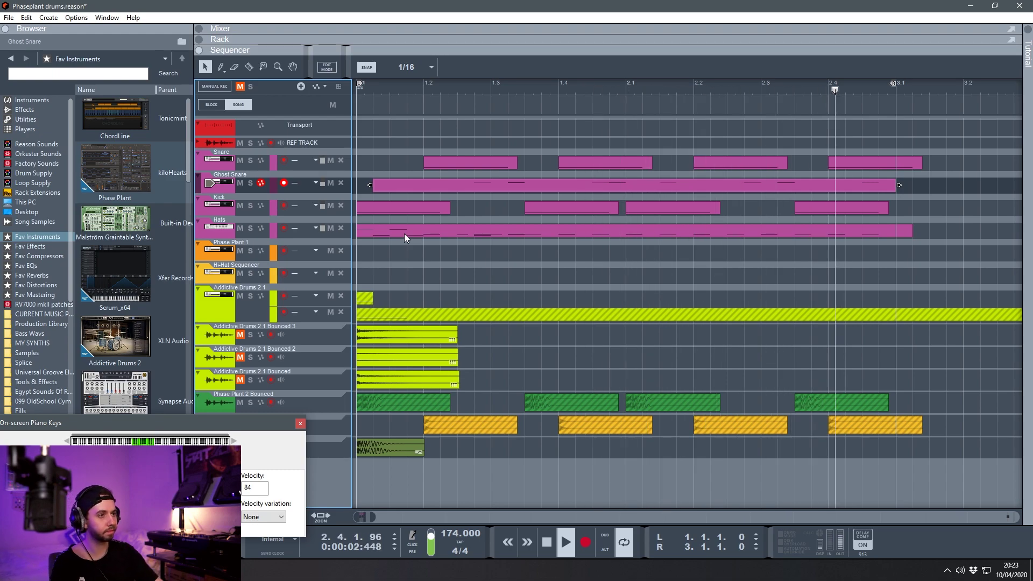
key(space)
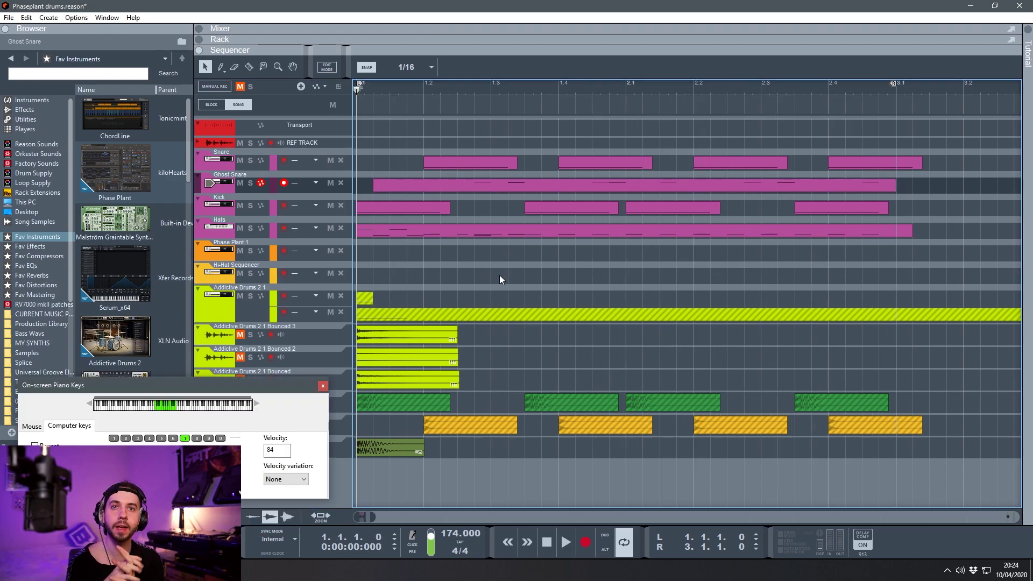